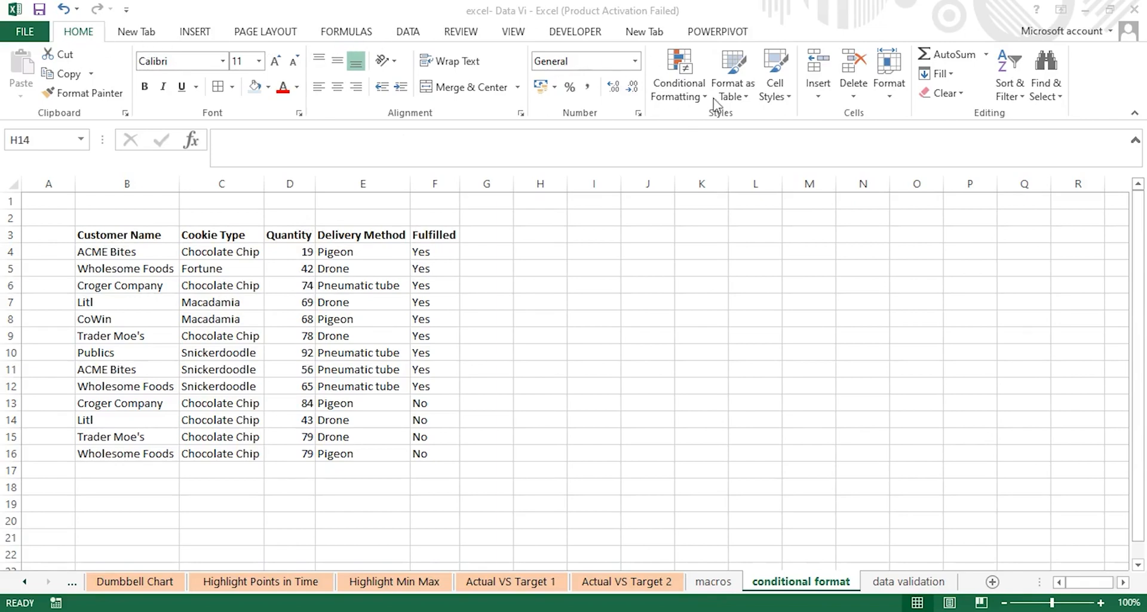
# Examine the available conditional formatting categories, including highlight cells rules, top/bottom rules, data bars and color scales.
pyautogui.click(699, 91)
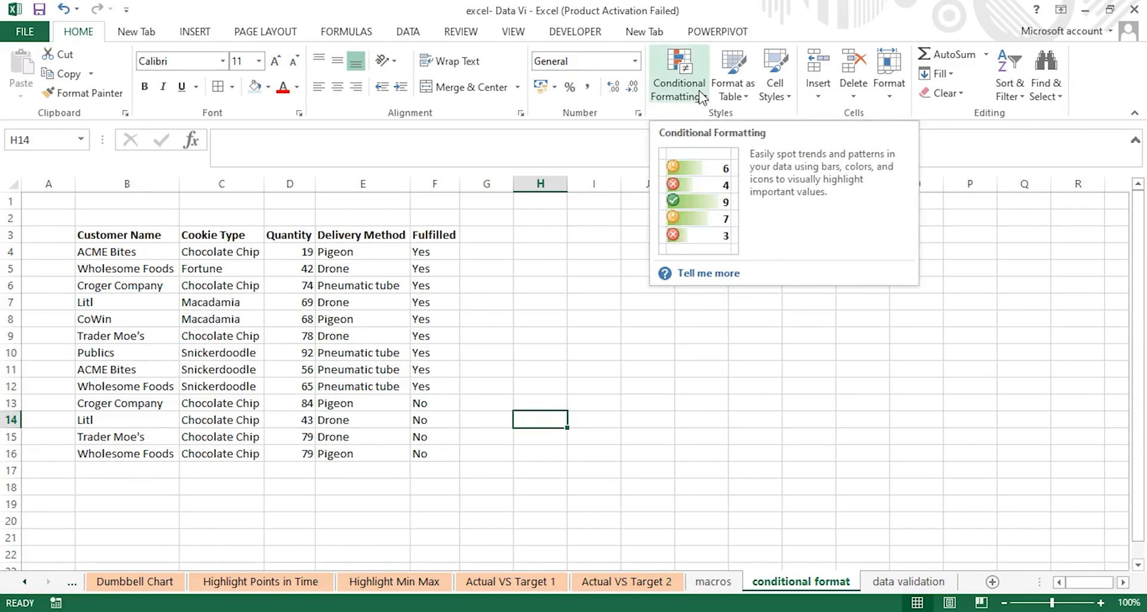
pyautogui.click(701, 96)
pyautogui.click(700, 95)
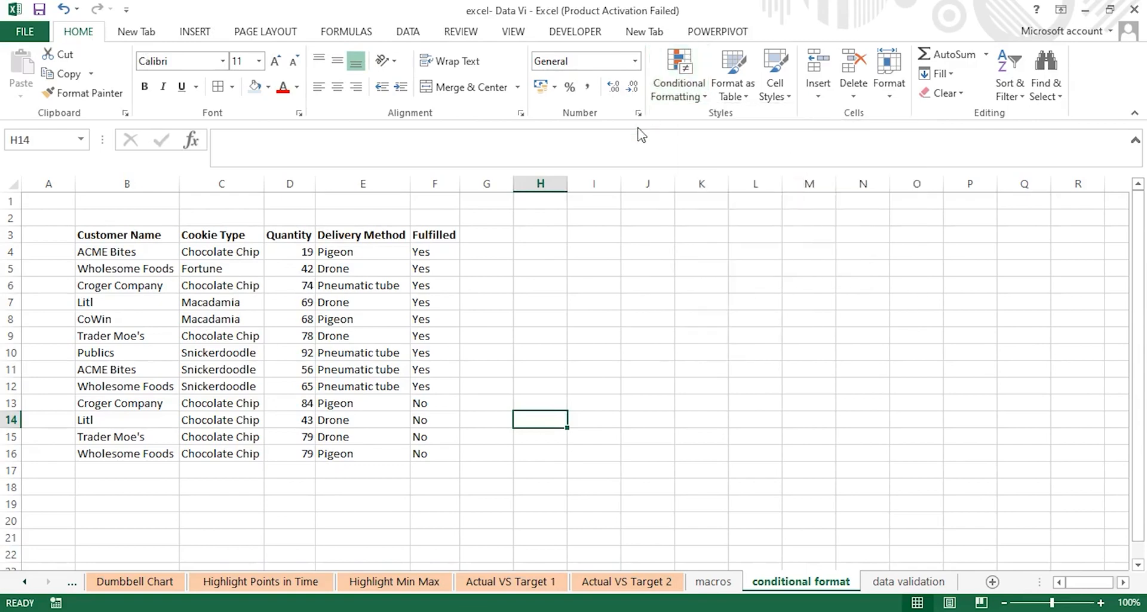
pyautogui.click(692, 98)
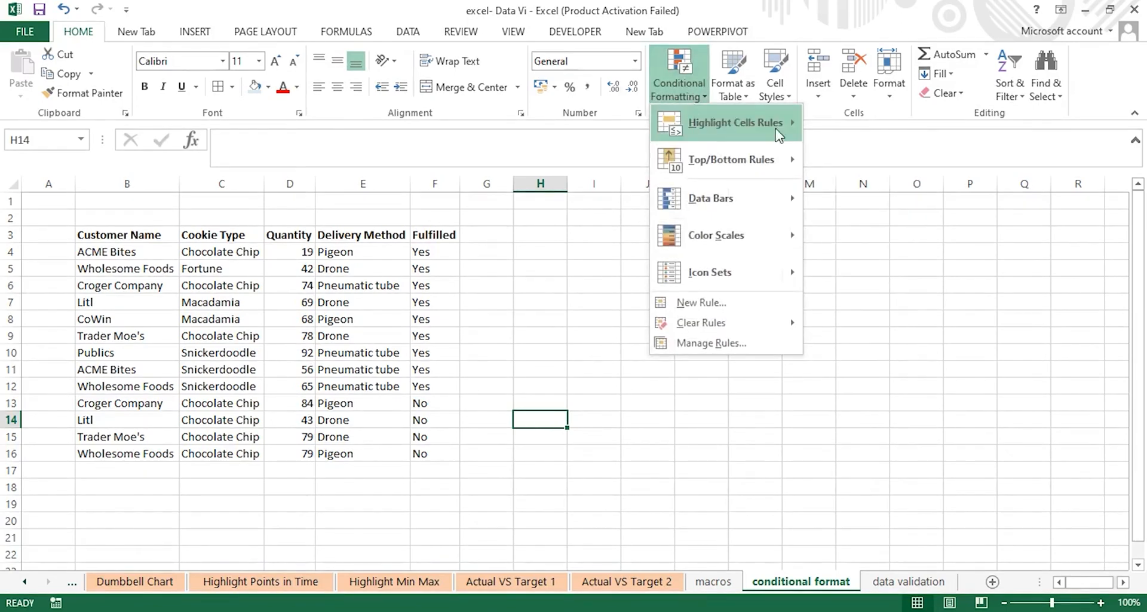
pyautogui.moveTo(778, 135)
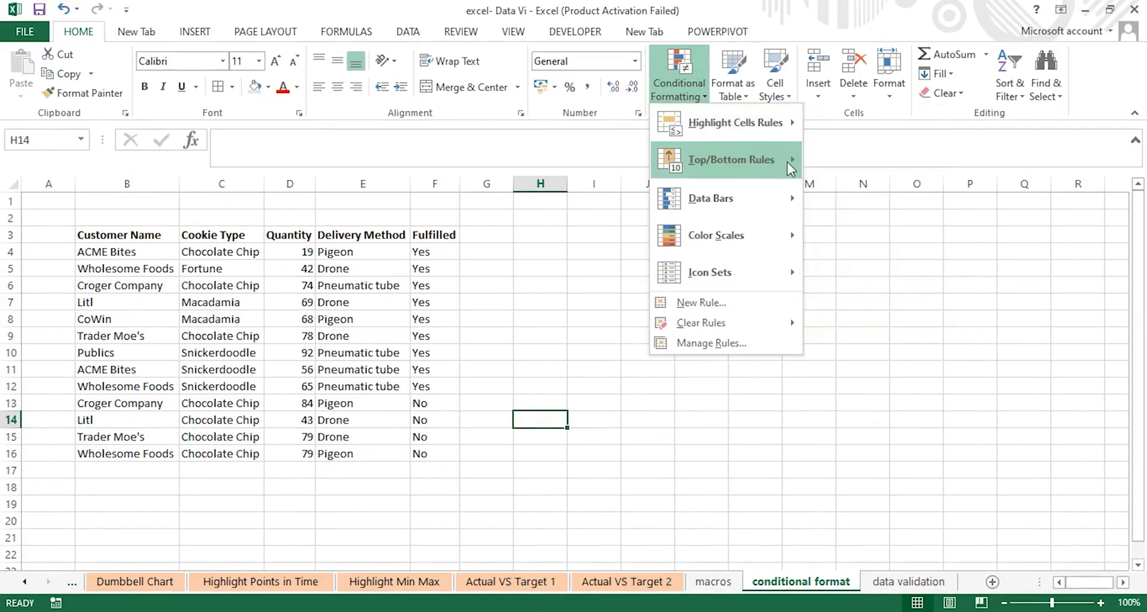
pyautogui.moveTo(794, 164)
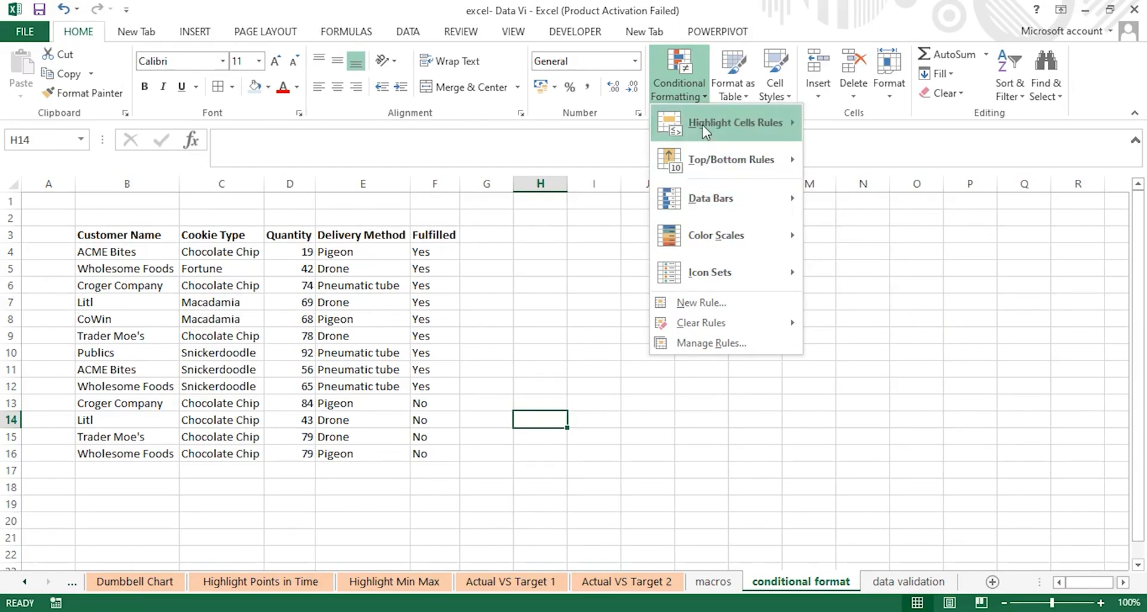
pyautogui.moveTo(705, 132)
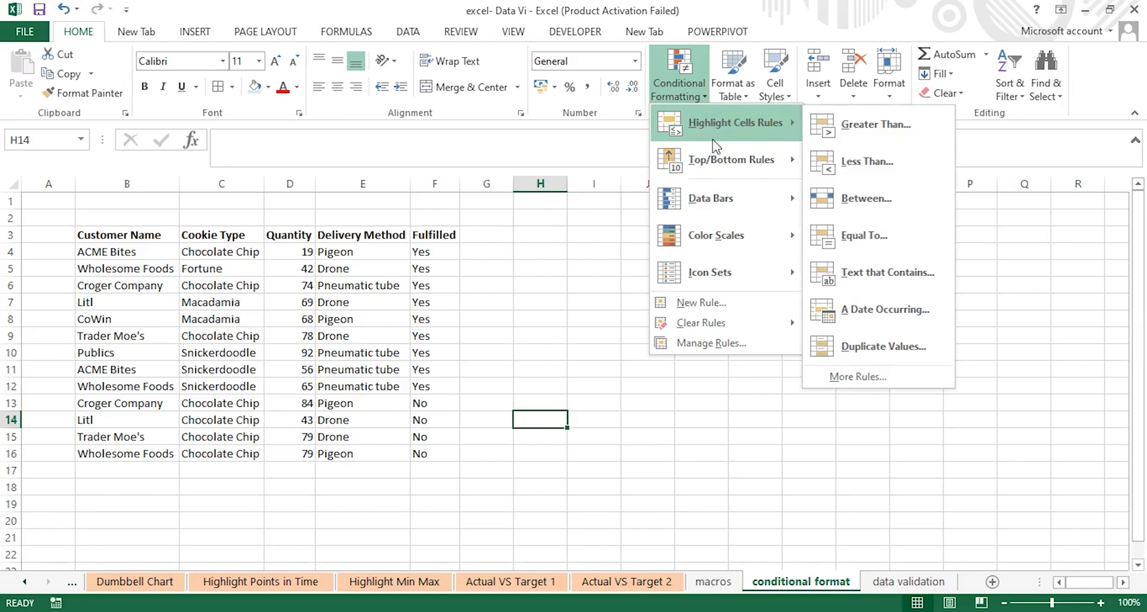
pyautogui.moveTo(791, 205)
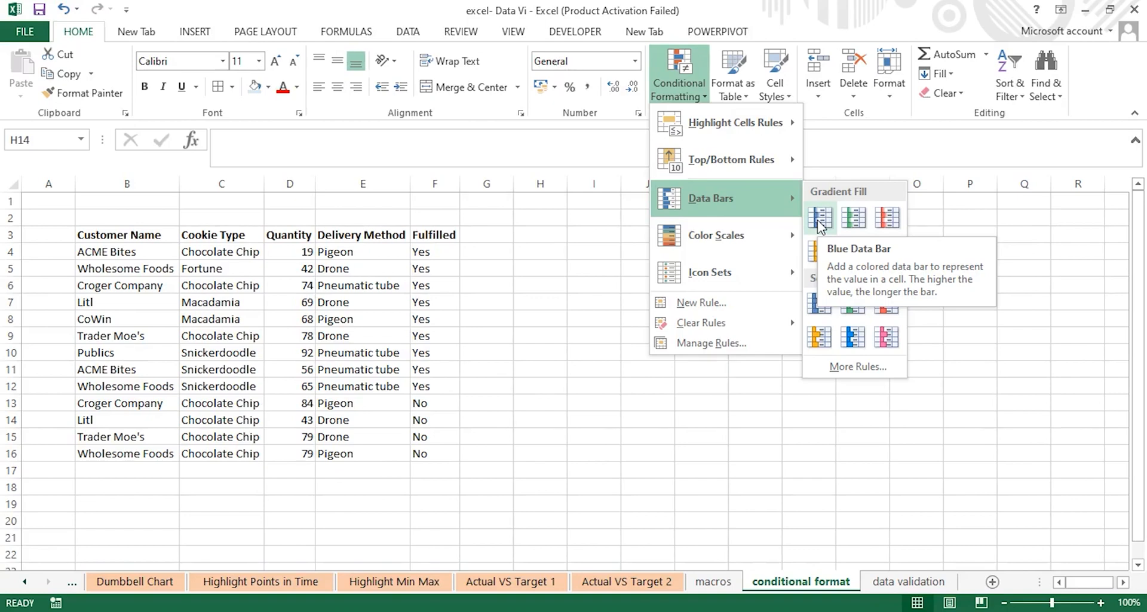
pyautogui.moveTo(758, 232)
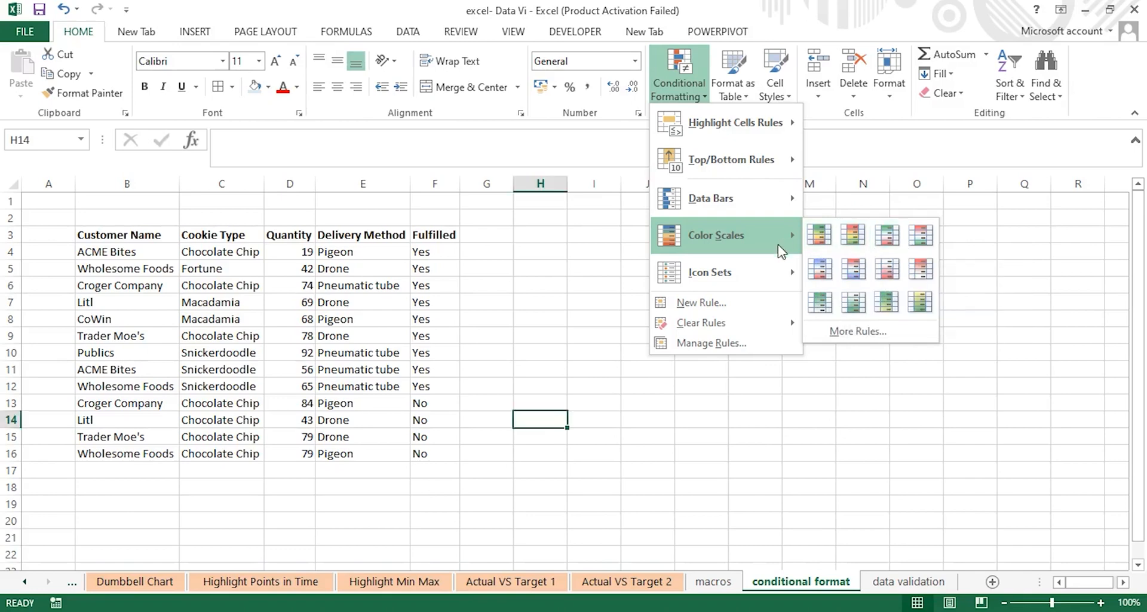
pyautogui.moveTo(777, 269)
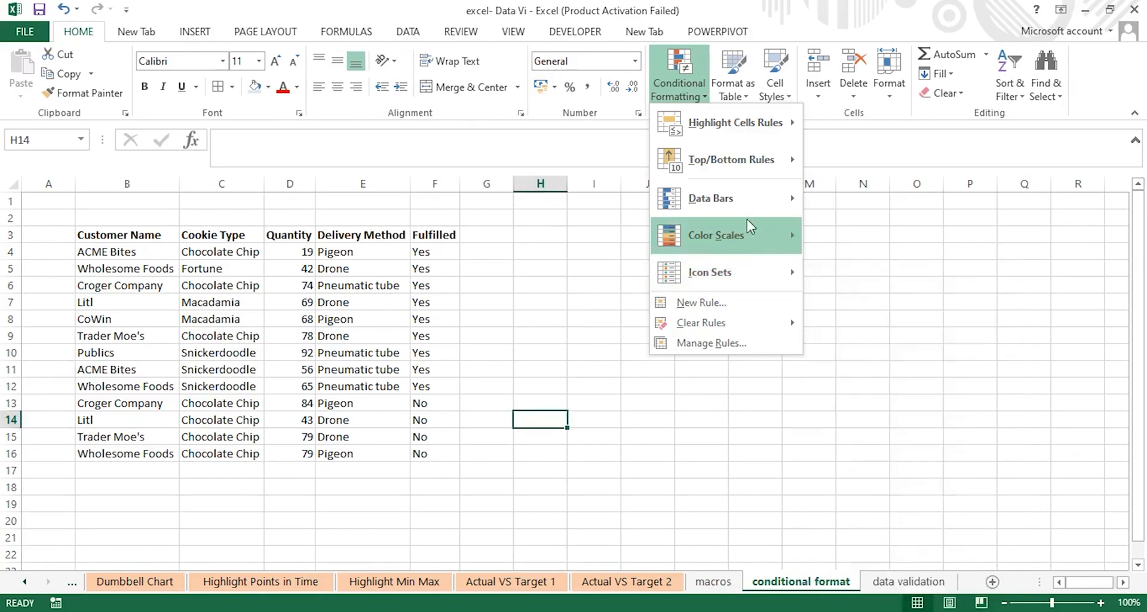
pyautogui.click(559, 267)
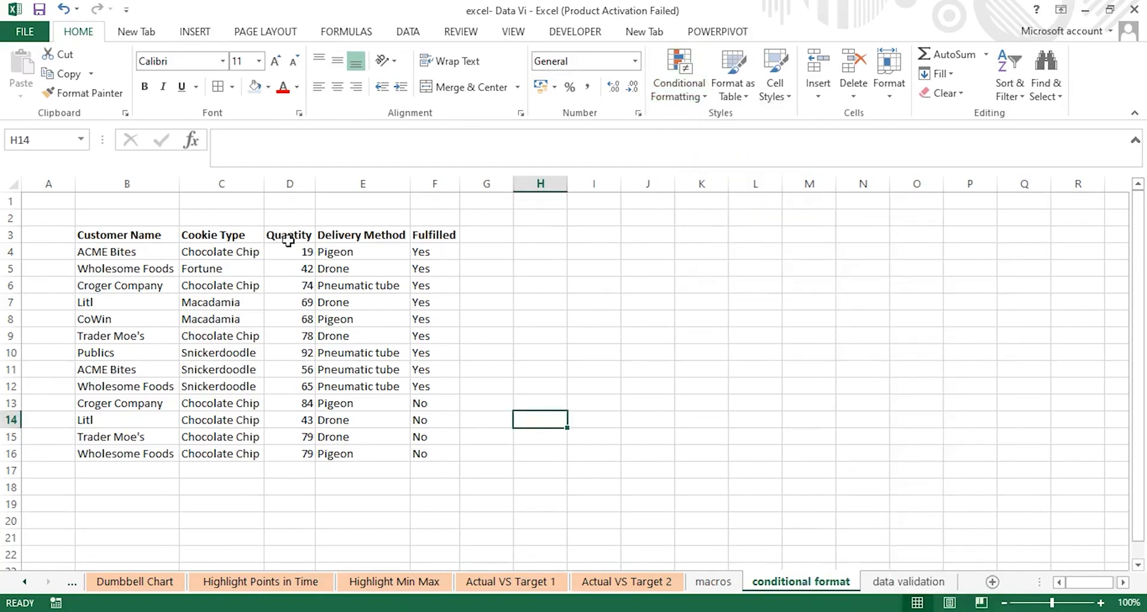
# Highlight the Quantity values in D4:D16 that are greater than 50 with Light Red Fill with Dark Red Text.
pyautogui.moveTo(302, 250); pyautogui.dragTo(301, 451)
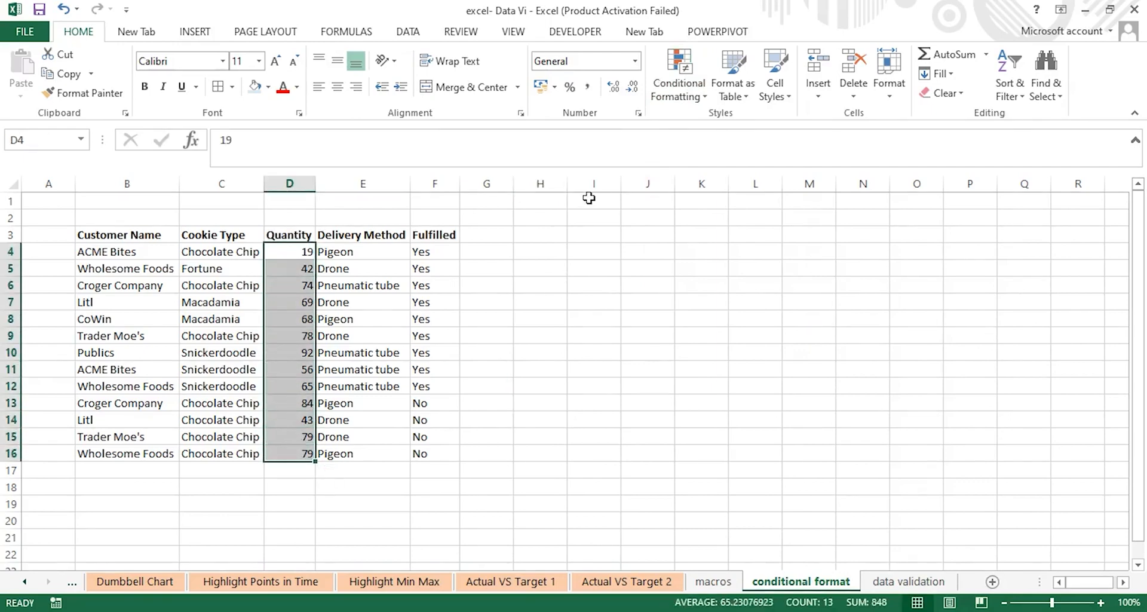
pyautogui.click(680, 89)
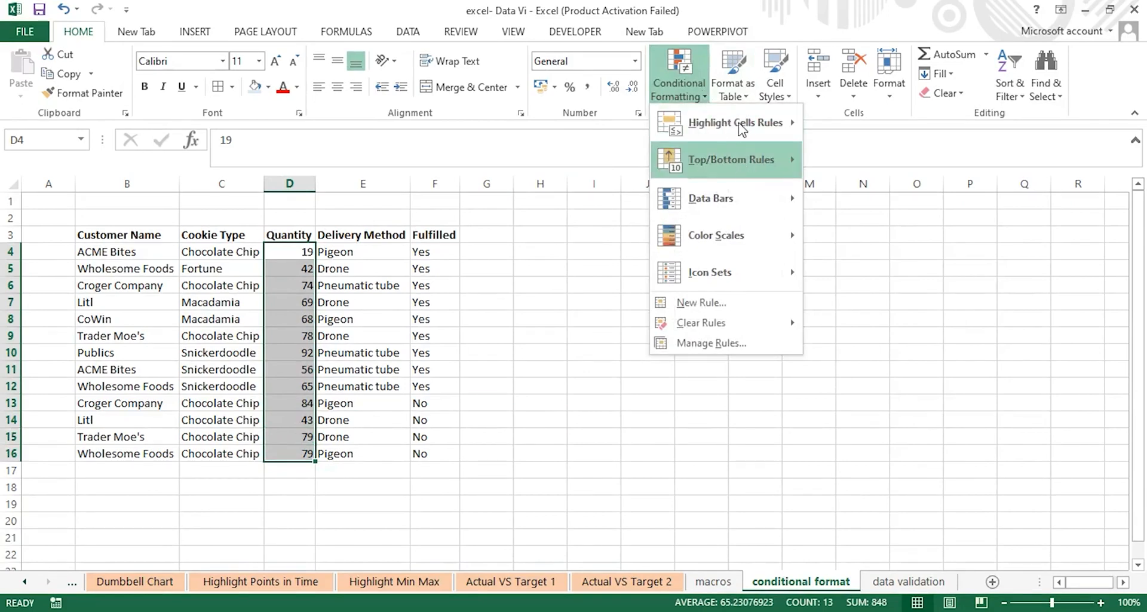
pyautogui.moveTo(759, 121)
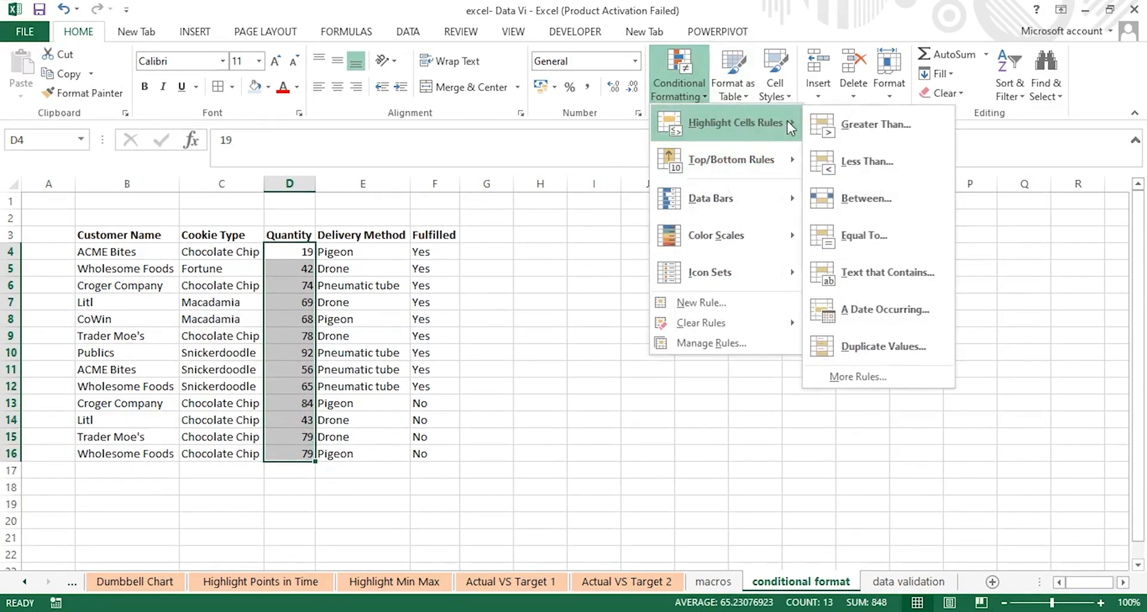
pyautogui.click(900, 127)
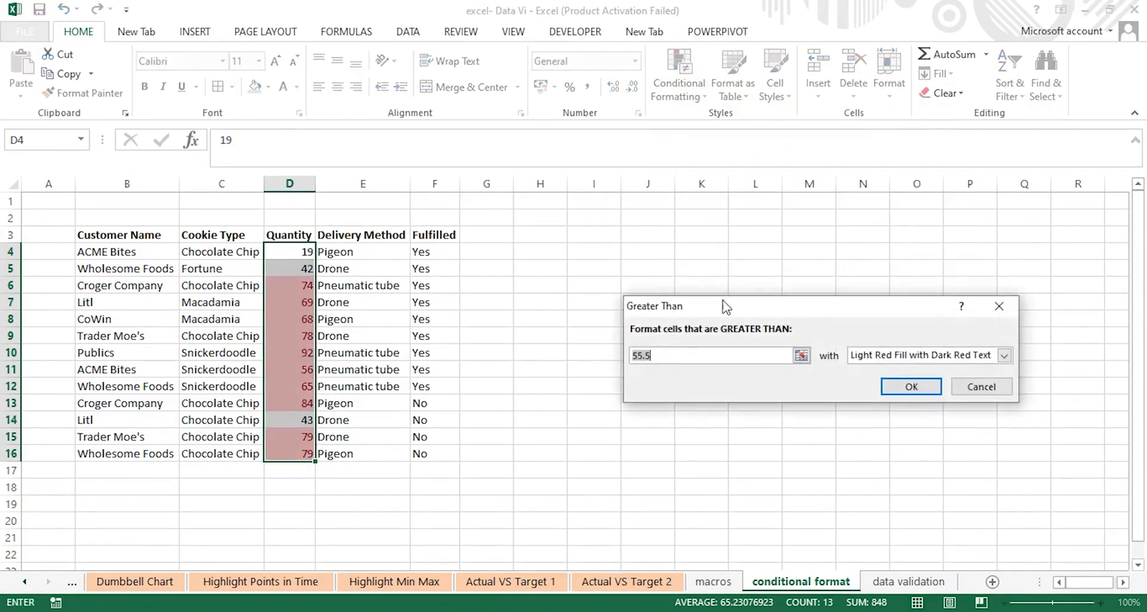
pyautogui.click(667, 355)
pyautogui.press('BackSpace')
pyautogui.press('BackSpace')
pyautogui.write('0')
pyautogui.click(904, 387)
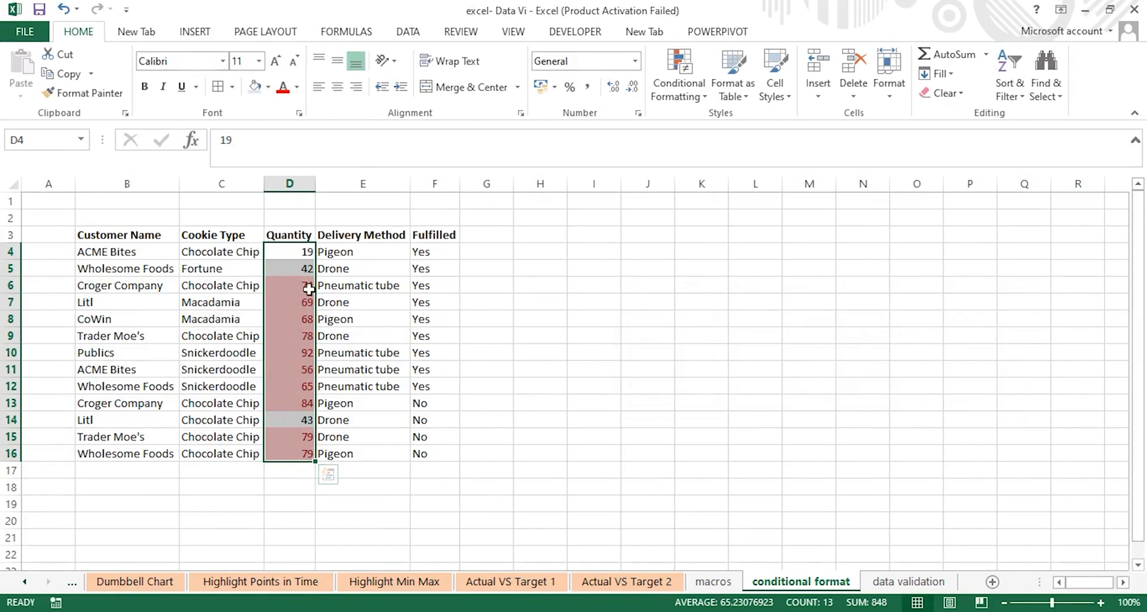
# Add a conditional formatting rule giving quantities between 30 and 70 Light Red Fill with Dark Red Text.
pyautogui.click(681, 89)
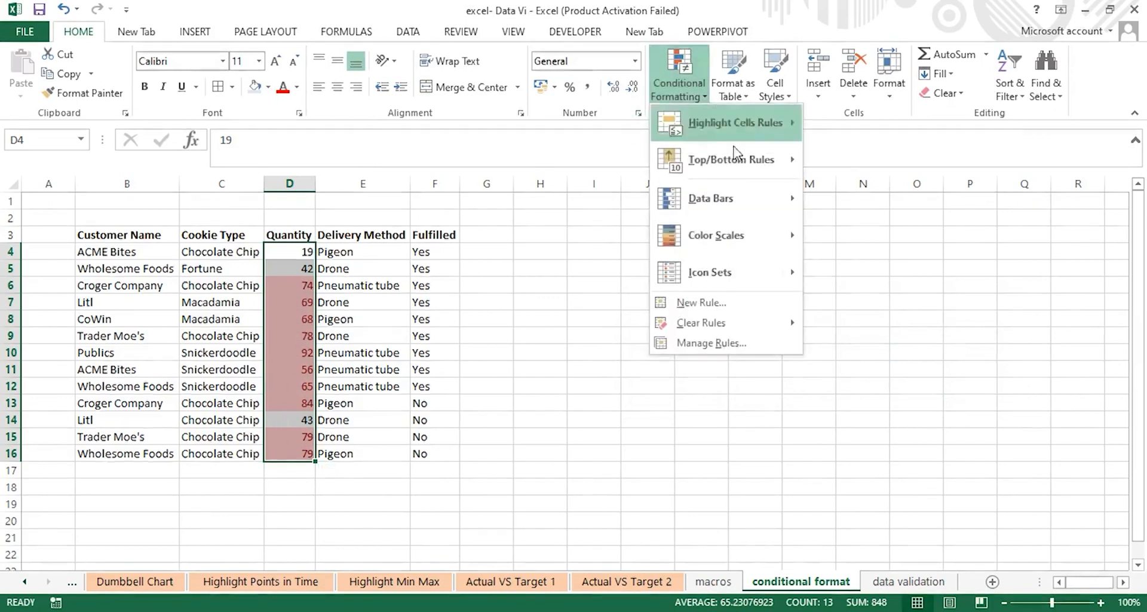
pyautogui.moveTo(767, 121)
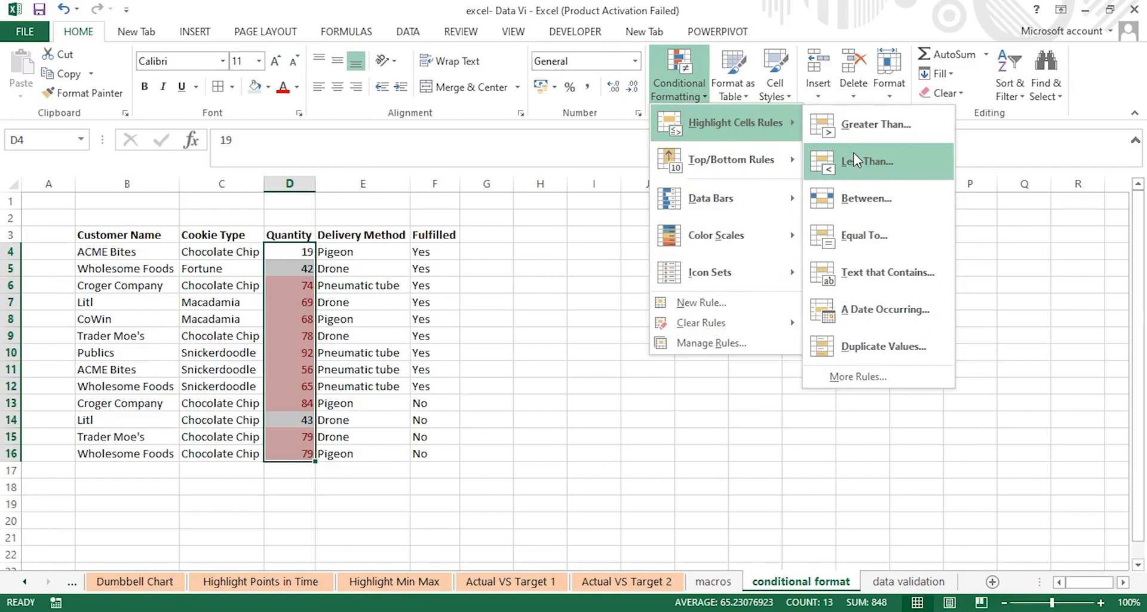
pyautogui.click(876, 197)
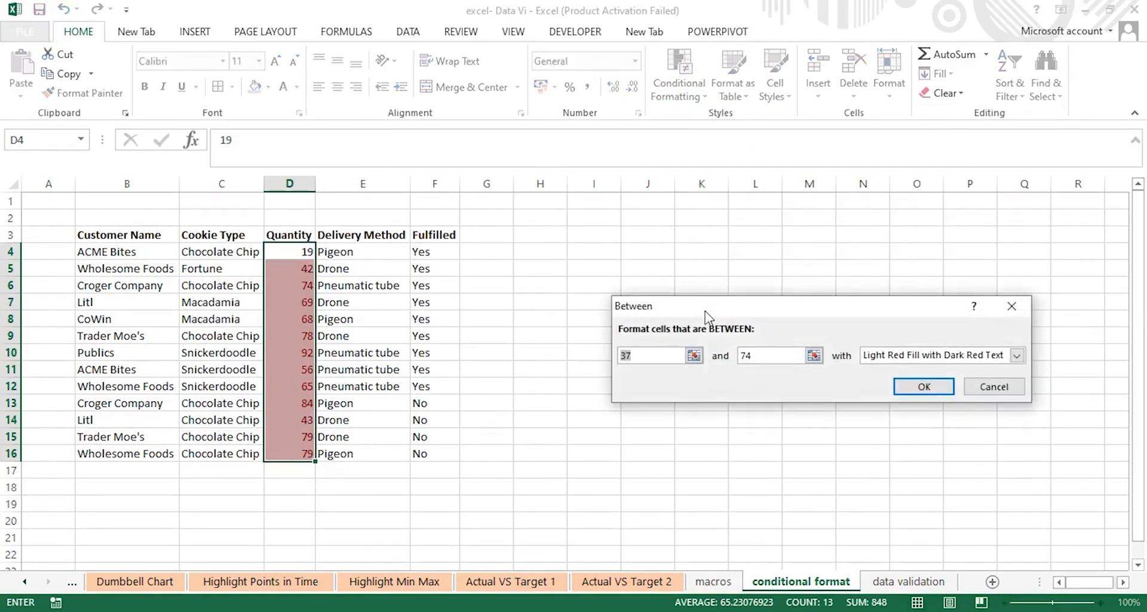
pyautogui.click(646, 354)
pyautogui.press('BackSpace')
pyautogui.write('0')
pyautogui.click(762, 356)
pyautogui.press('BackSpace')
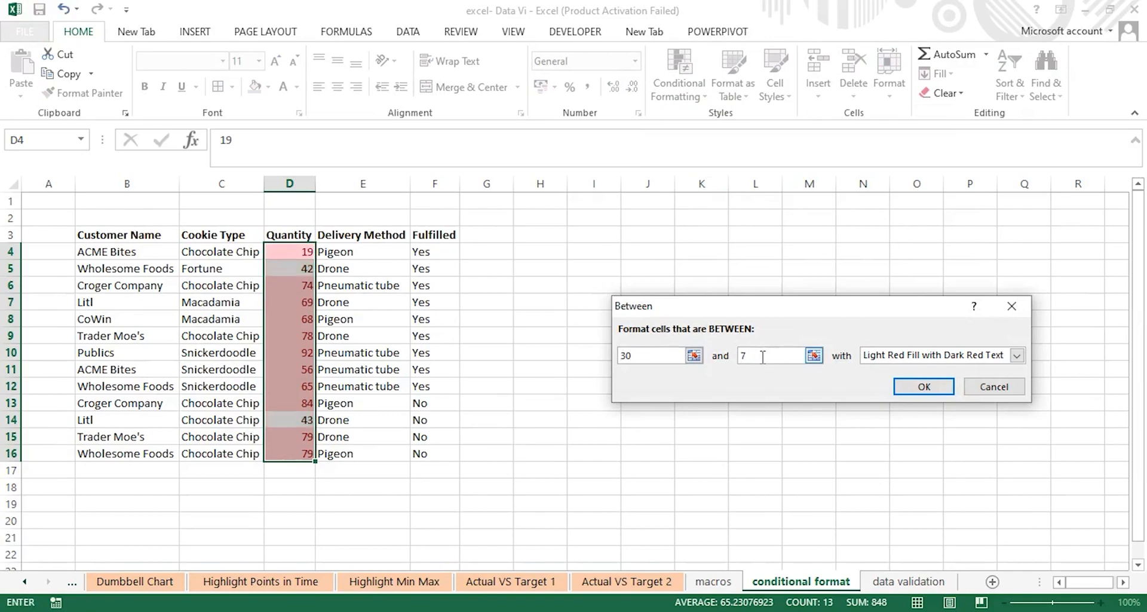
pyautogui.write('0')
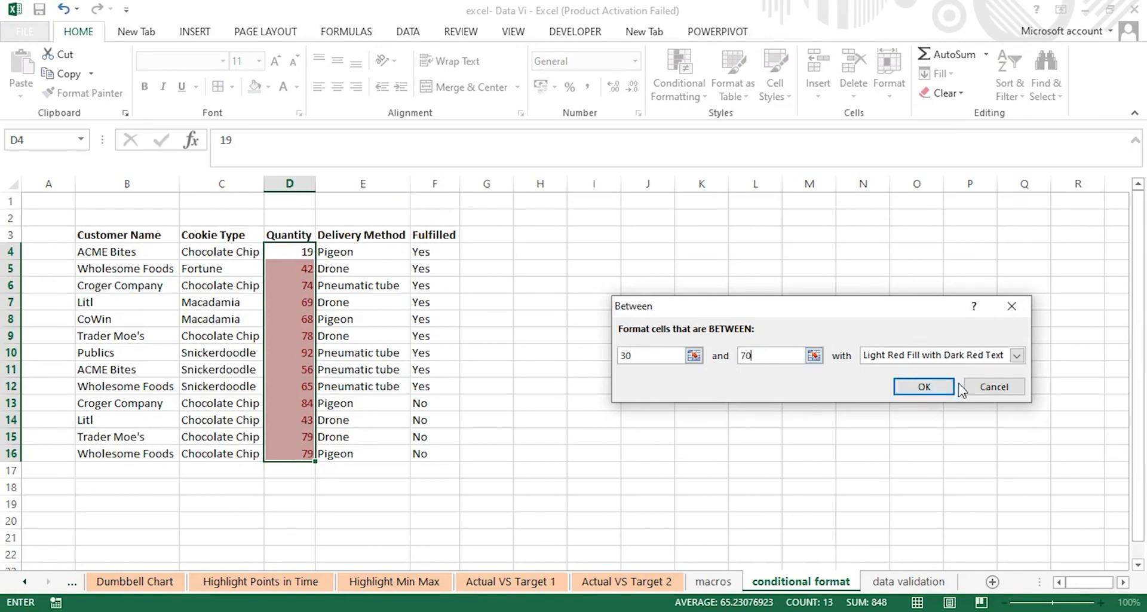
pyautogui.click(933, 389)
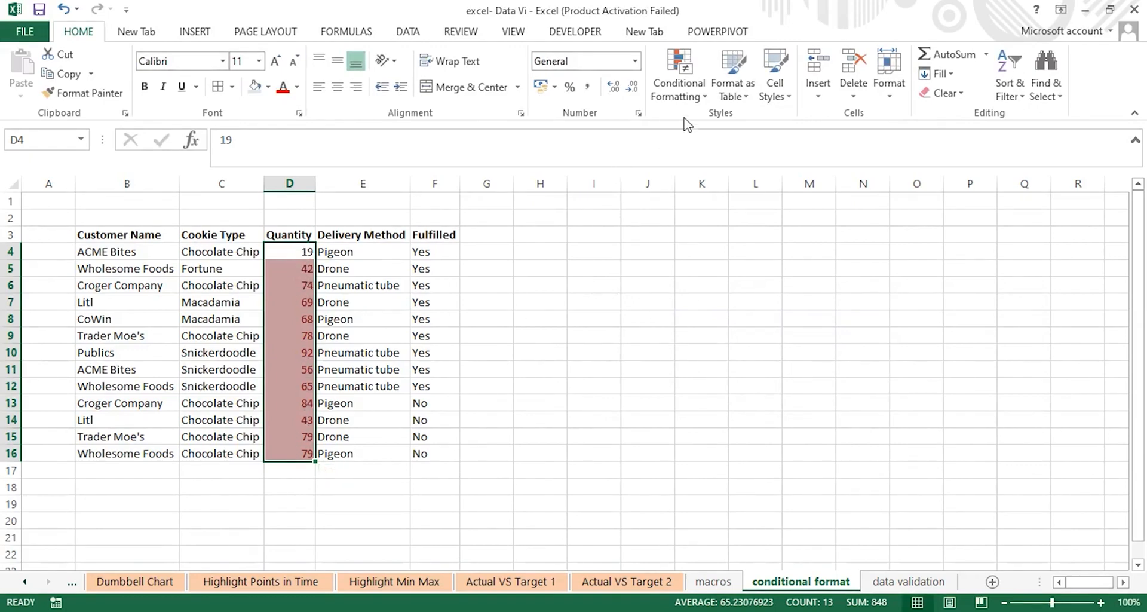
# Add an Equal To rule that formats quantities of 79 with Light Red Fill with Dark Red Text.
pyautogui.click(691, 99)
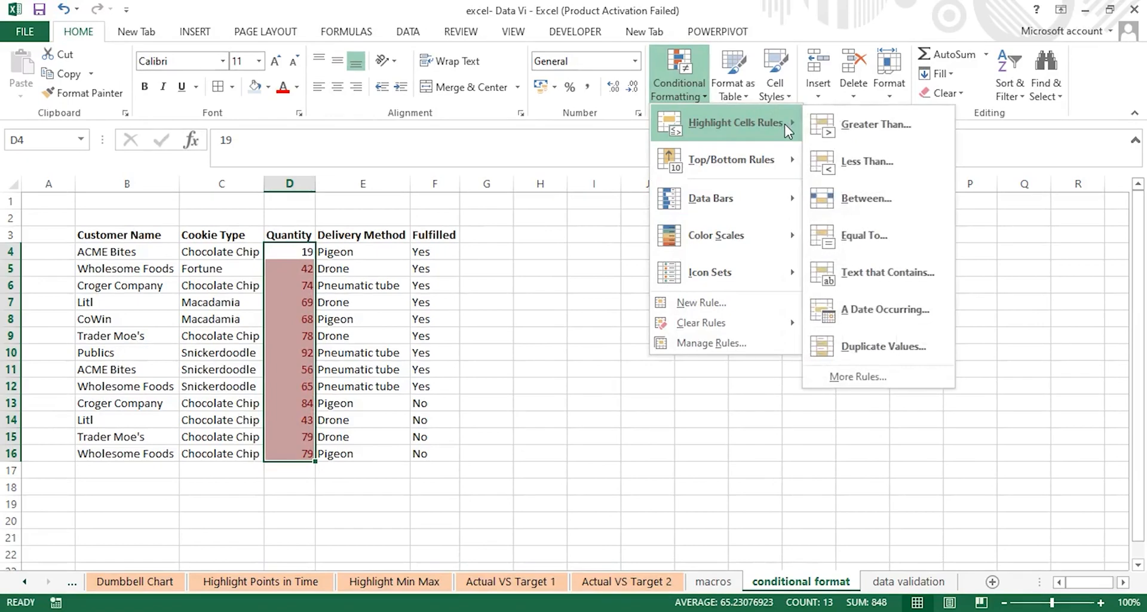
pyautogui.click(866, 237)
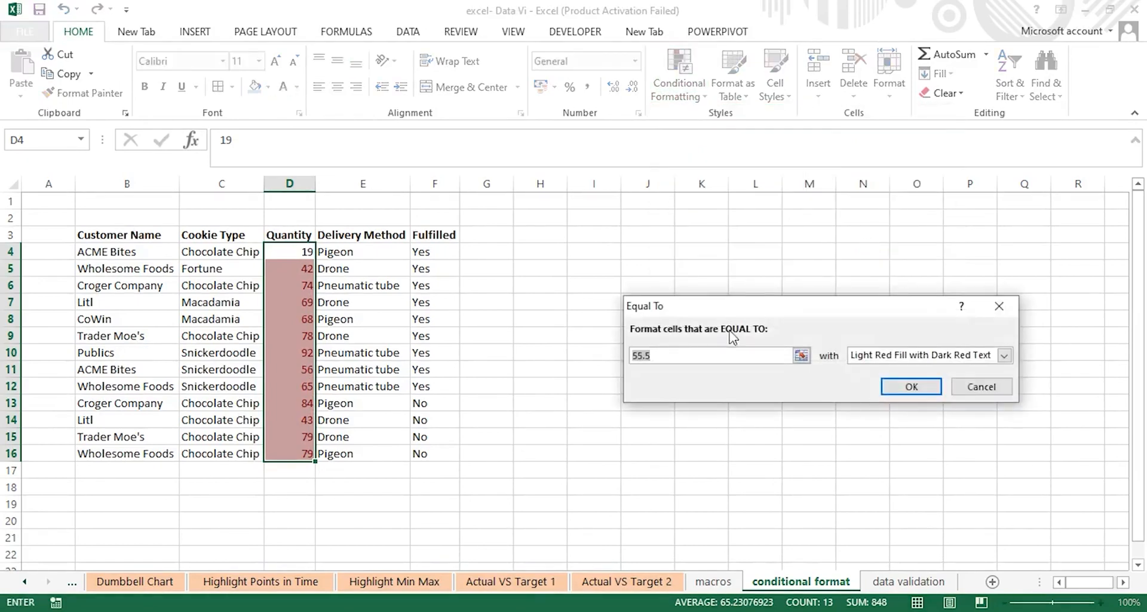
pyautogui.click(662, 355)
pyautogui.press('BackSpace')
pyautogui.press('BackSpace')
pyautogui.write('79')
pyautogui.click(917, 388)
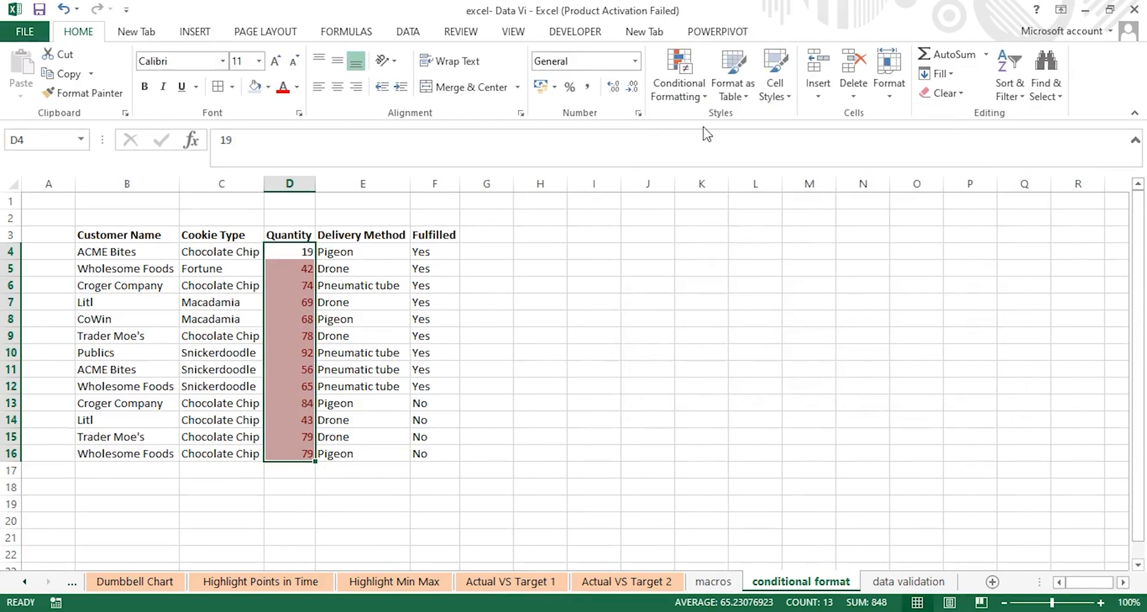
# Clear all conditional formatting rules from the selected Quantity cells.
pyautogui.click(680, 83)
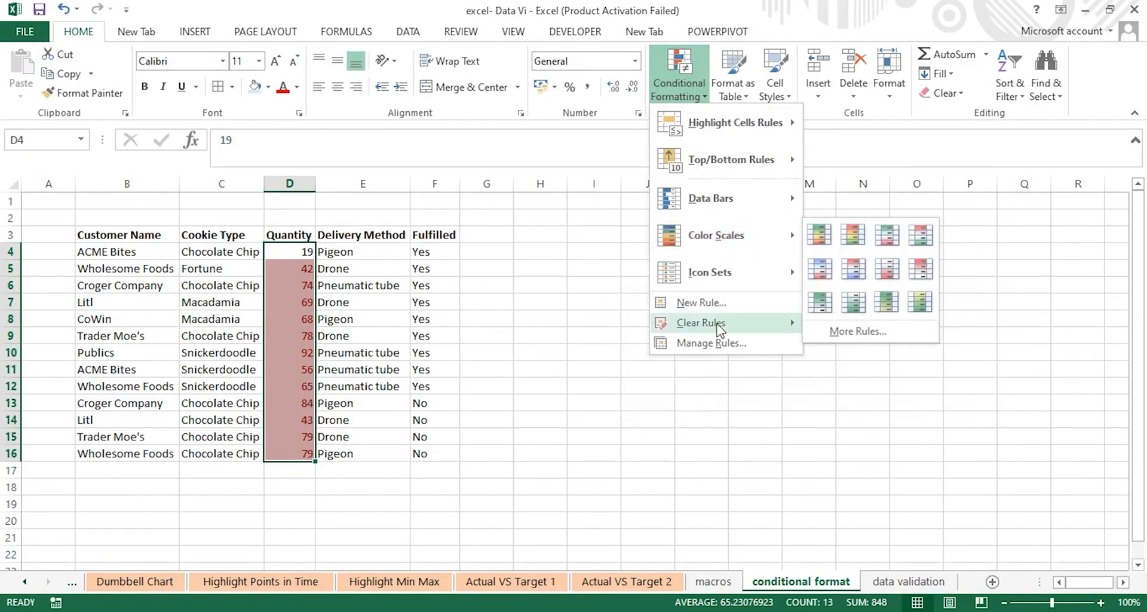
pyautogui.moveTo(702, 325)
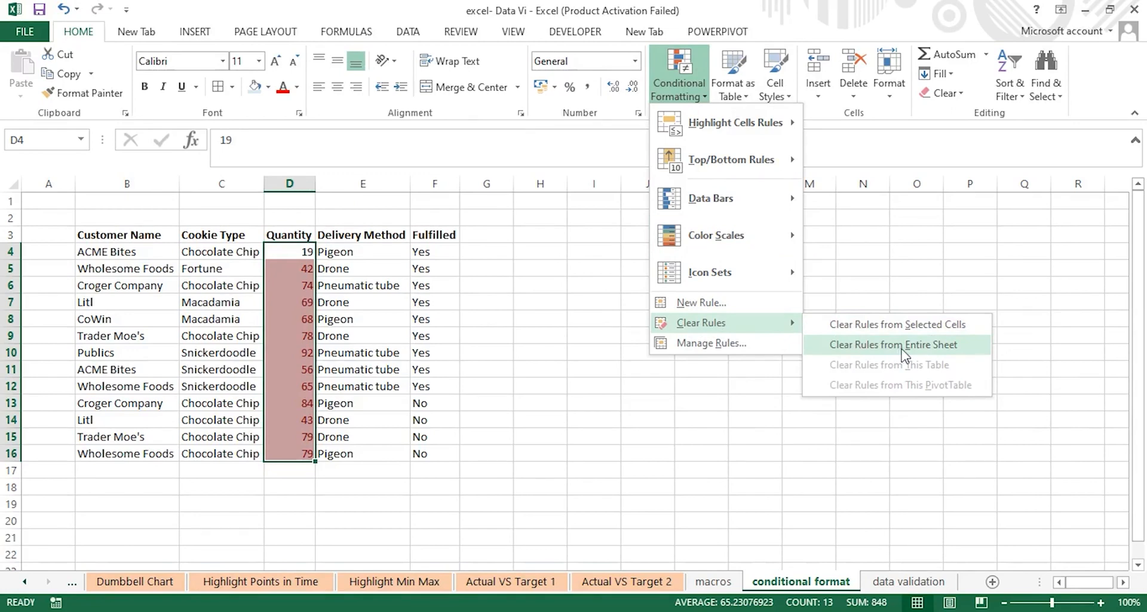
pyautogui.click(875, 328)
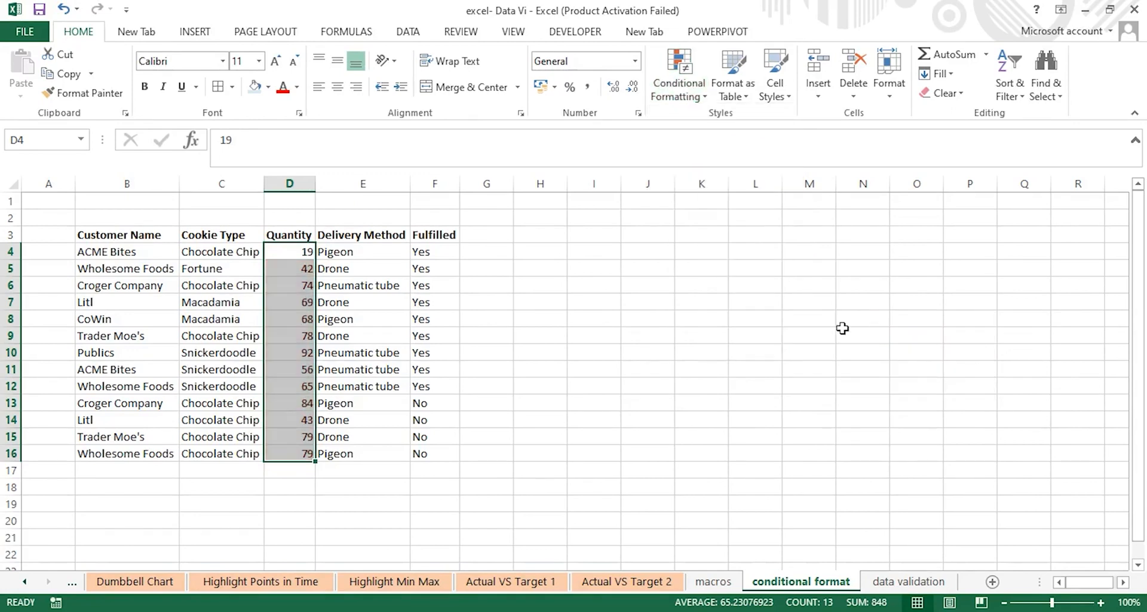
# Highlight only the quantities equal to 79 in D4:D16 with Light Red Fill with Dark Red Text.
pyautogui.click(699, 94)
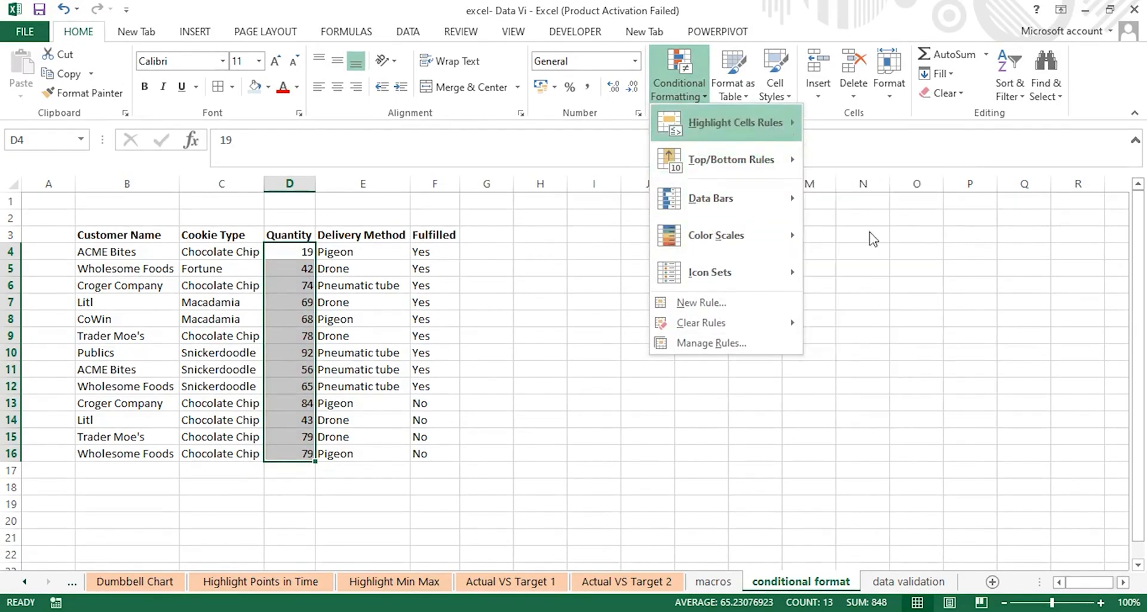
pyautogui.moveTo(734, 127)
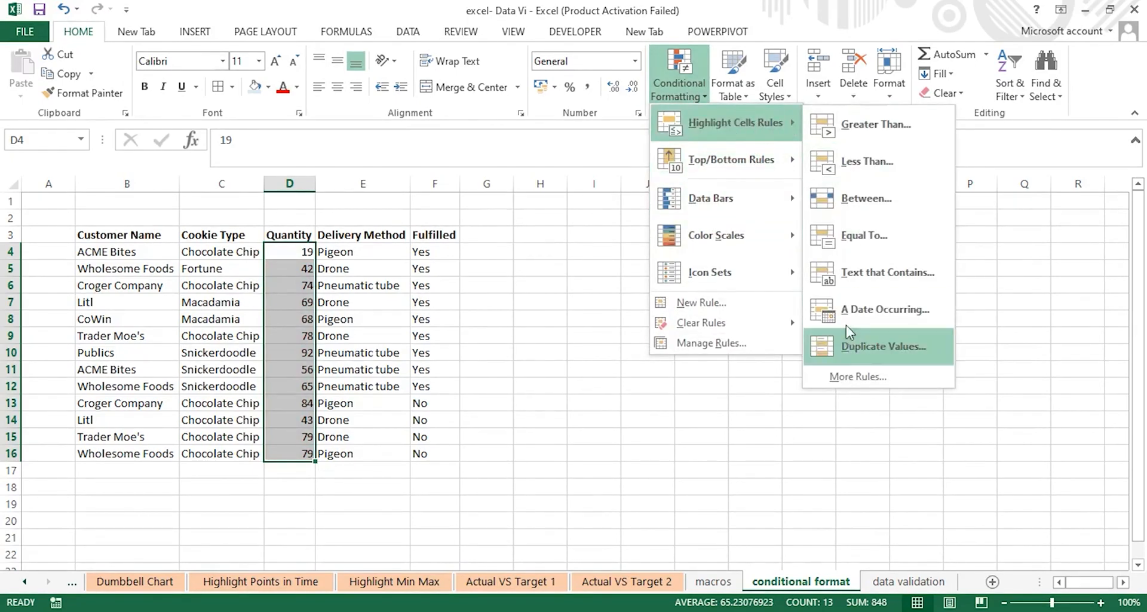
pyautogui.click(860, 230)
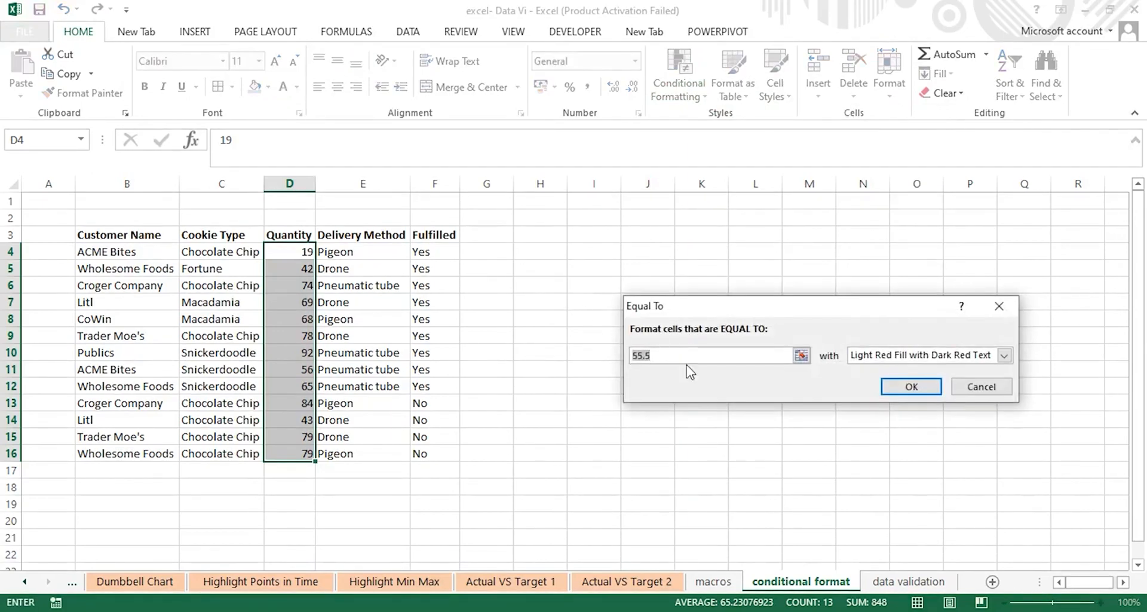
pyautogui.click(669, 354)
pyautogui.press('BackSpace')
pyautogui.press('BackSpace')
pyautogui.write('79')
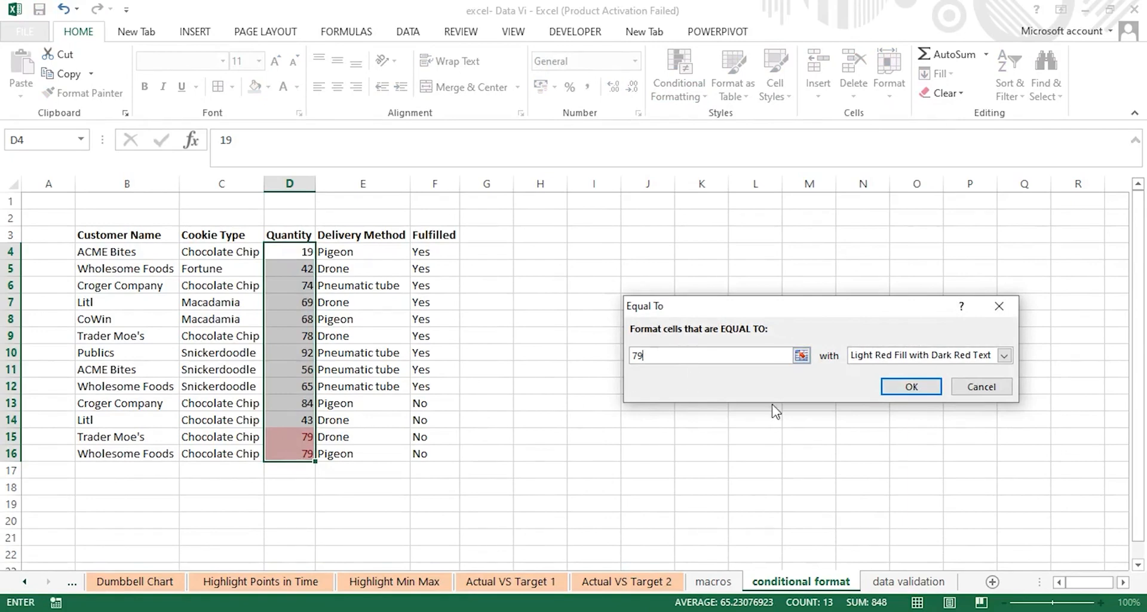
pyautogui.click(913, 386)
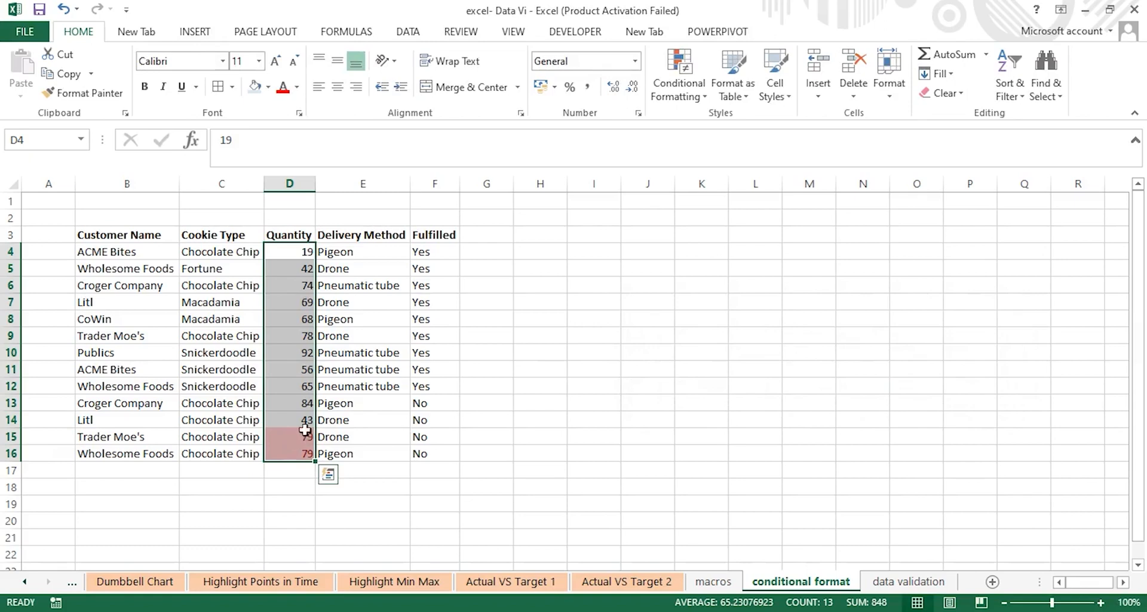
# Remove the Equal To rule from the selected Quantity cells by clearing their conditional formatting.
pyautogui.click(686, 95)
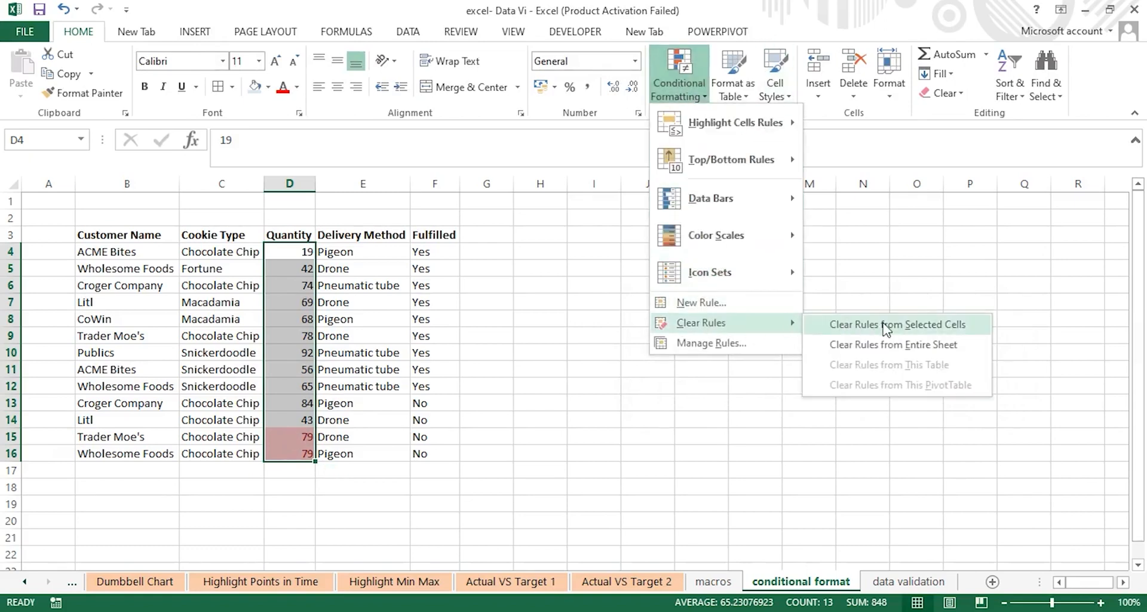
pyautogui.click(868, 325)
# Add a Top 10 Items rule limited to the top 5 quantities in D4:D16, with Yellow Fill with Dark Yellow Text.
pyautogui.click(706, 97)
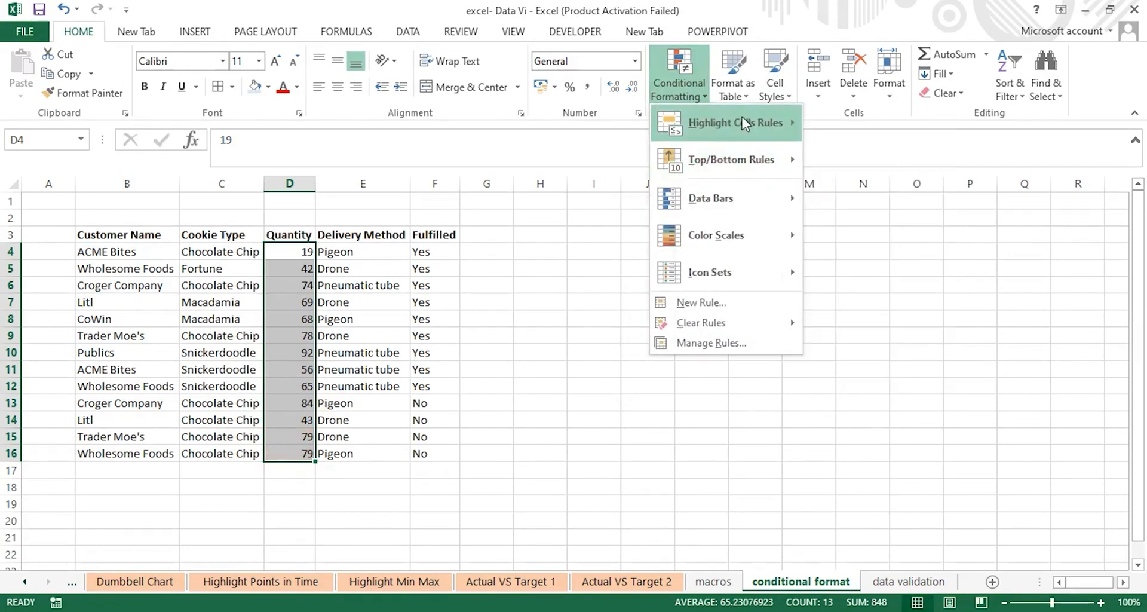
pyautogui.moveTo(774, 123)
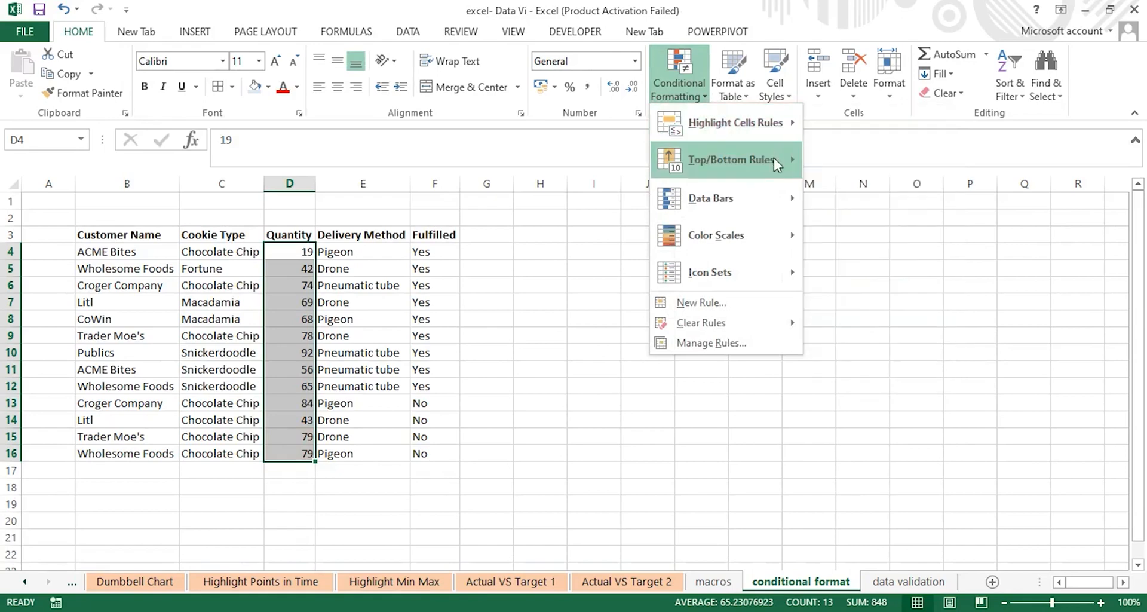
pyautogui.moveTo(783, 159)
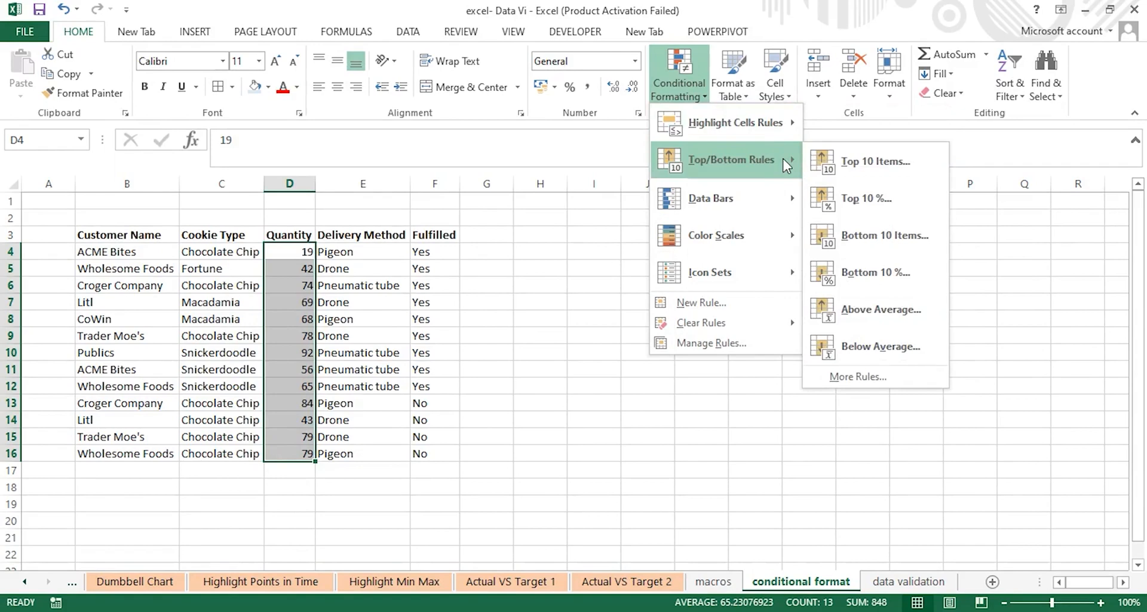
pyautogui.click(862, 170)
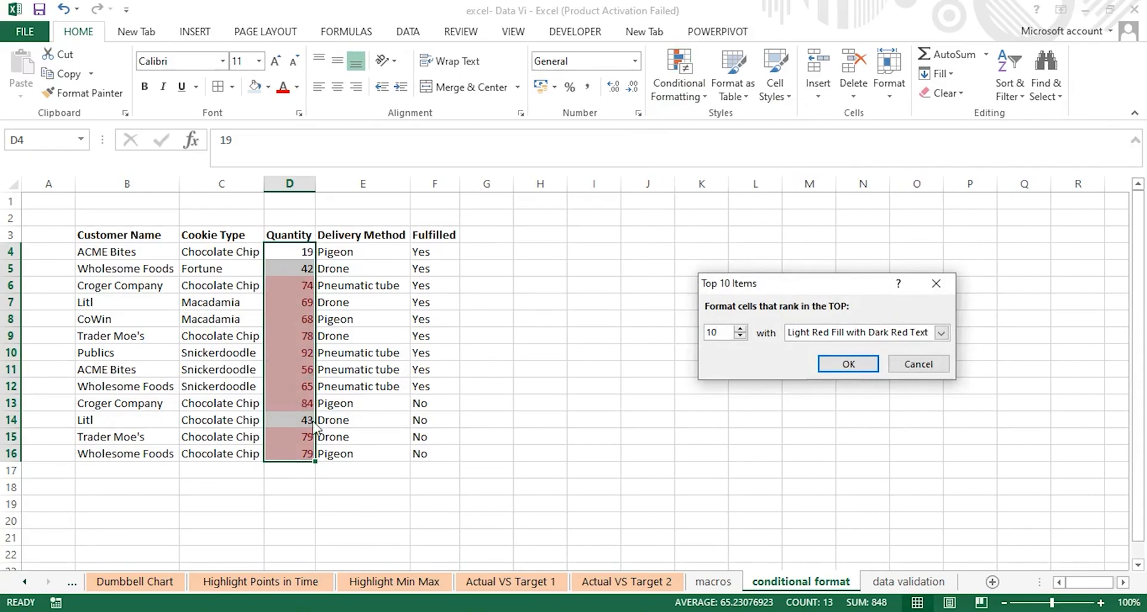
pyautogui.click(740, 336)
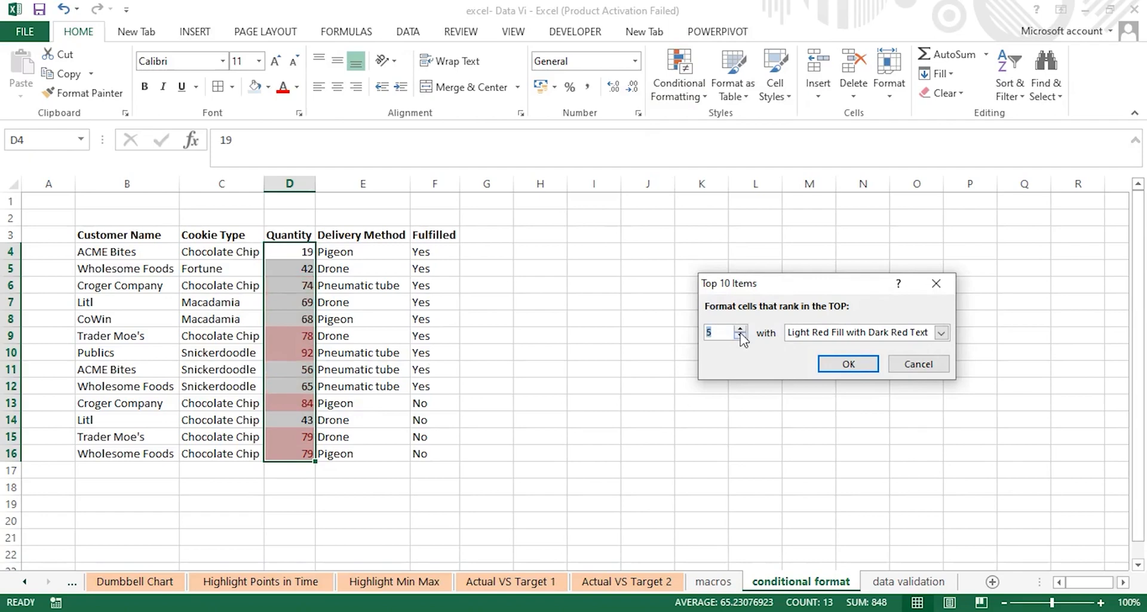
pyautogui.click(942, 336)
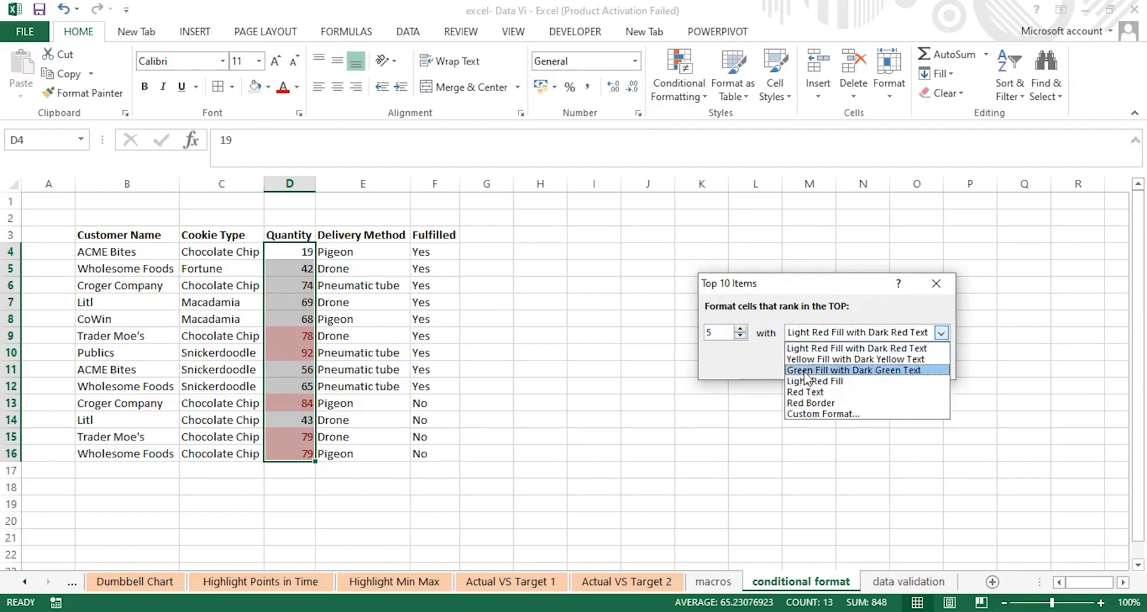
pyautogui.click(810, 359)
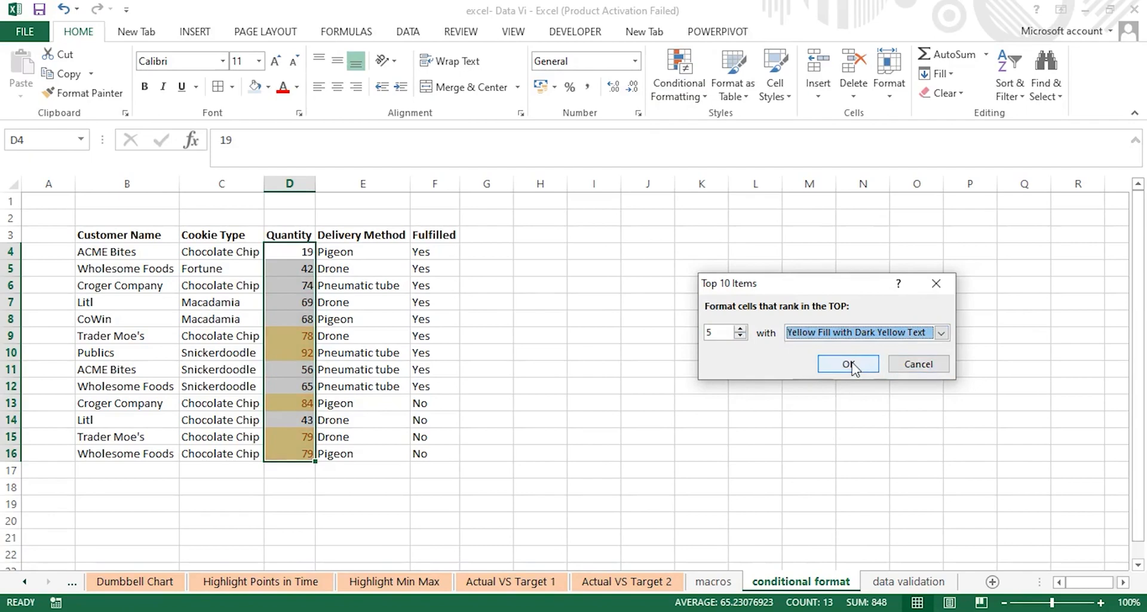
pyautogui.click(848, 364)
pyautogui.click(569, 314)
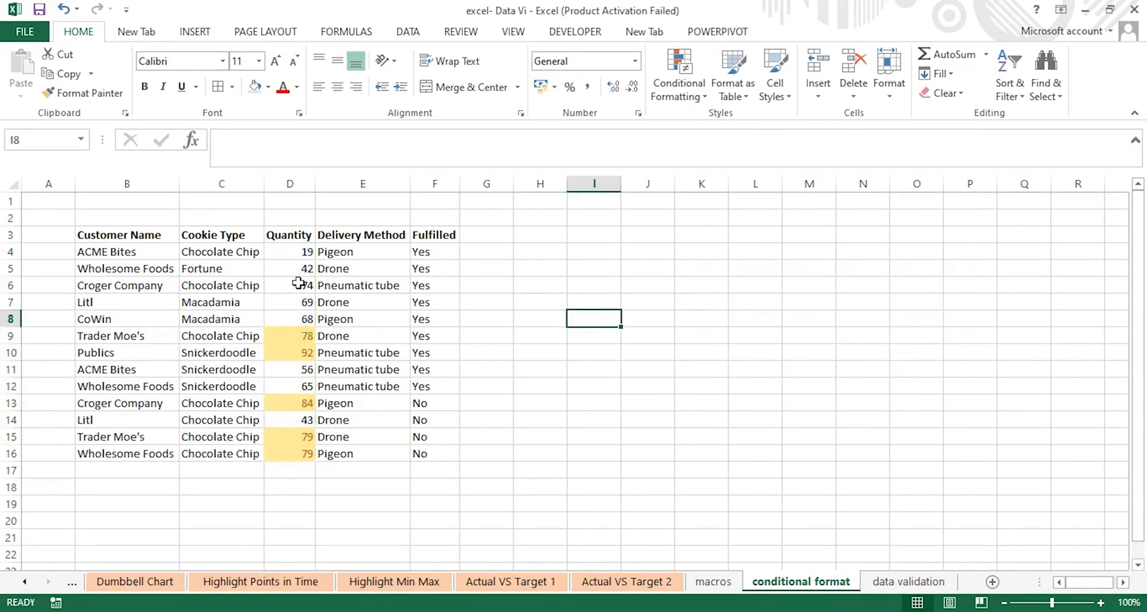
# Add an Above Average rule to D4:D16 that uses Light Red Fill with Dark Red Text.
pyautogui.click(293, 252)
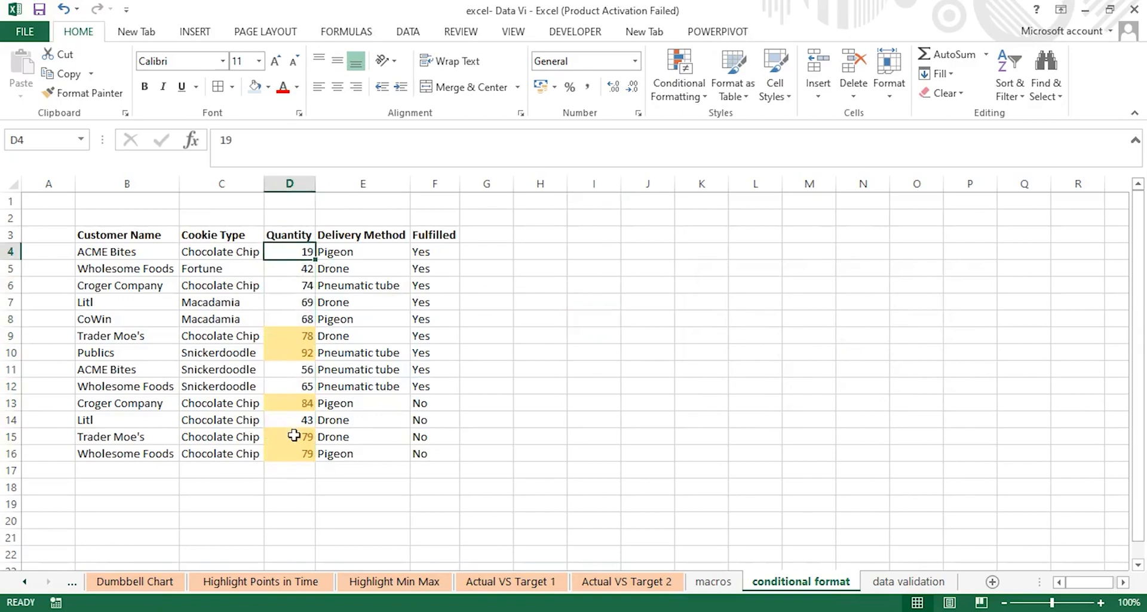
pyautogui.keyDown('shift'); pyautogui.click(294, 454); pyautogui.keyUp('shift')
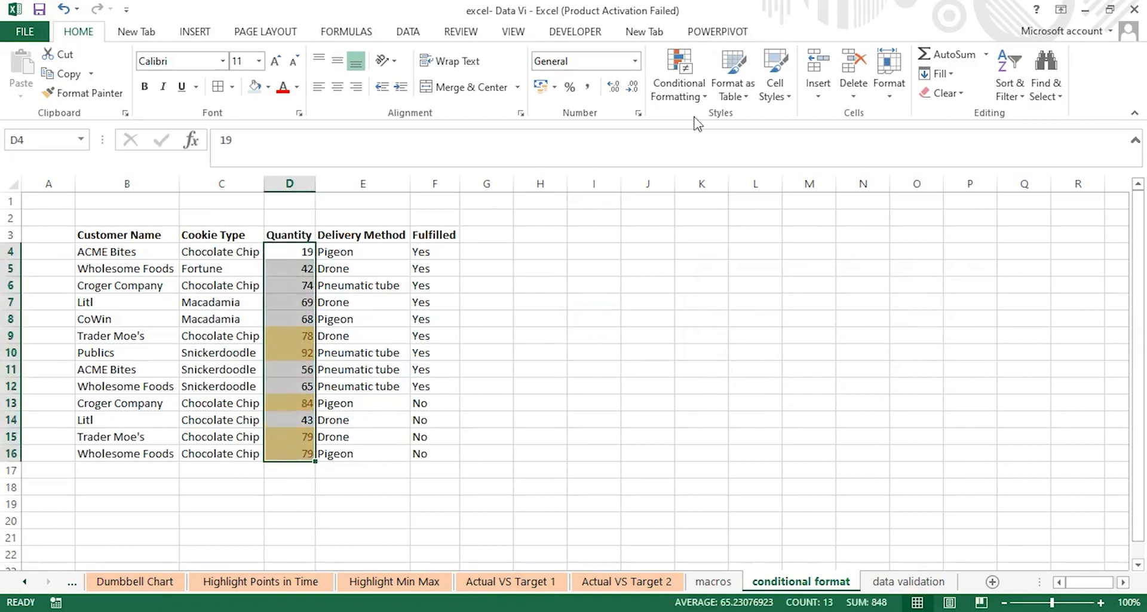
pyautogui.click(705, 99)
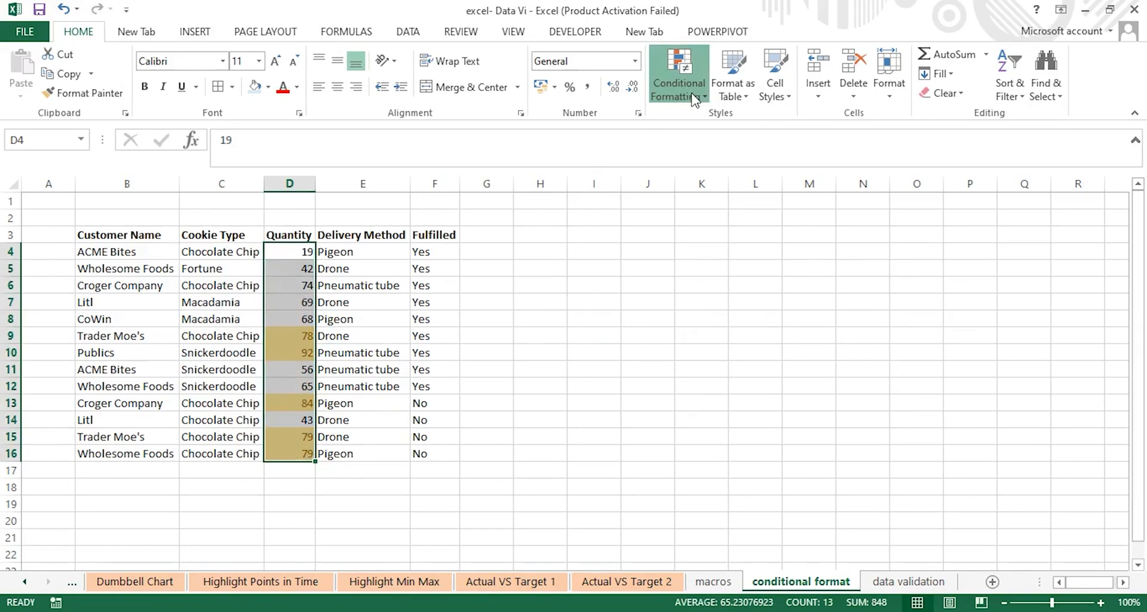
pyautogui.click(693, 99)
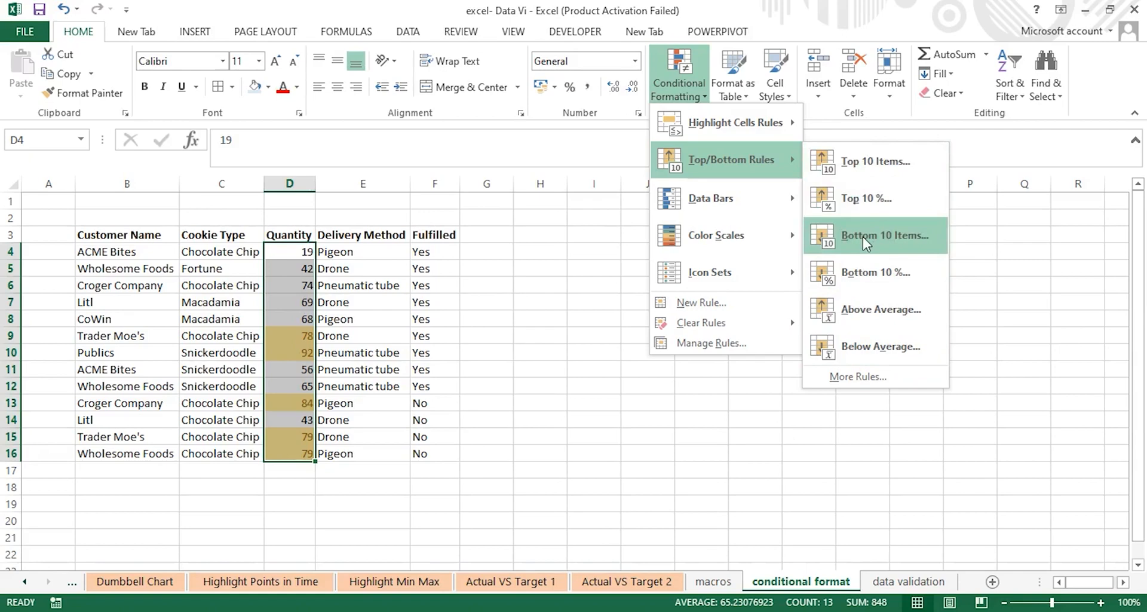
pyautogui.click(861, 321)
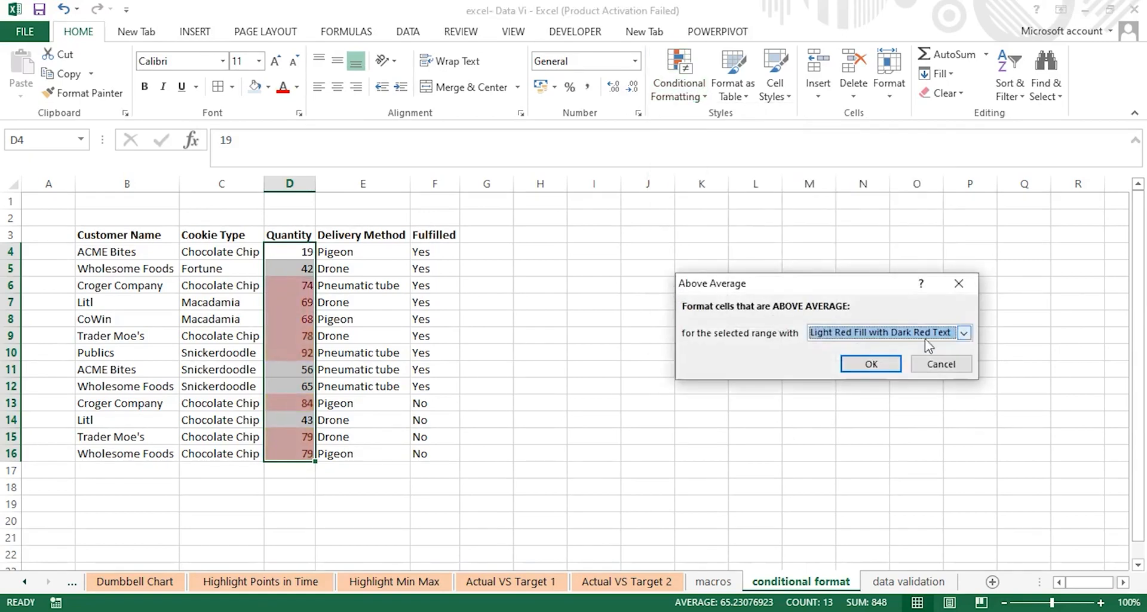
pyautogui.click(879, 367)
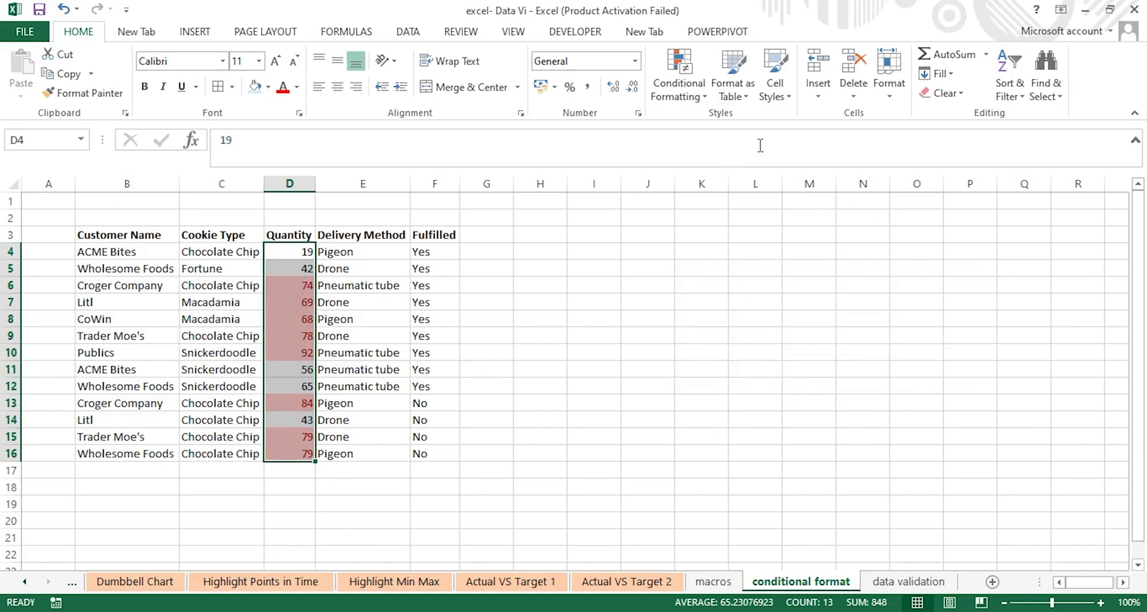
# Clear the top-items and above-average rules from the selected Quantity cells.
pyautogui.click(698, 94)
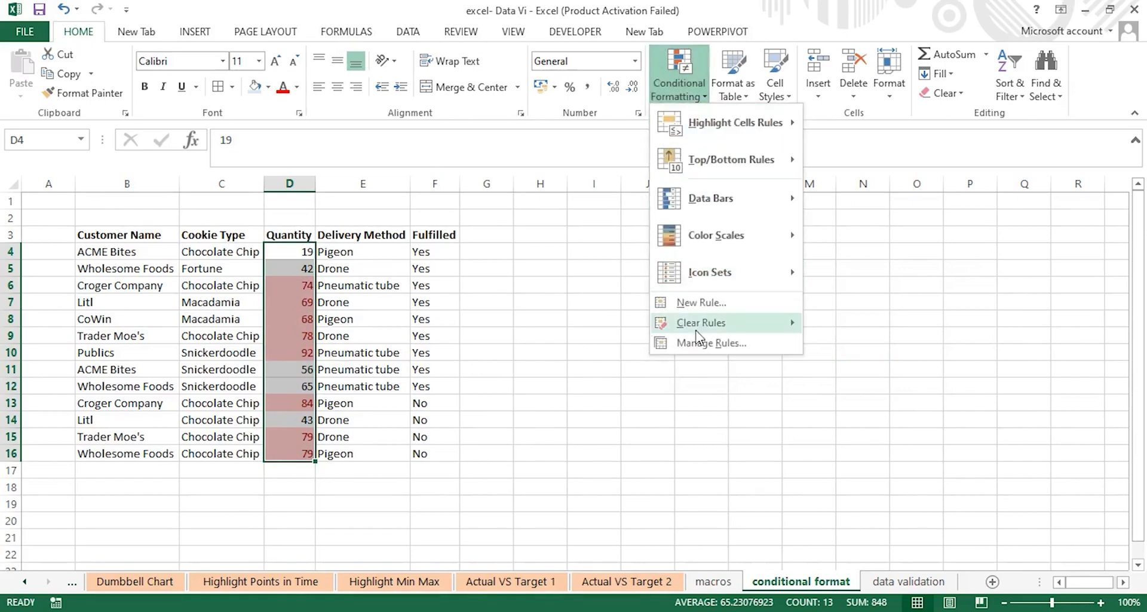
pyautogui.moveTo(681, 325)
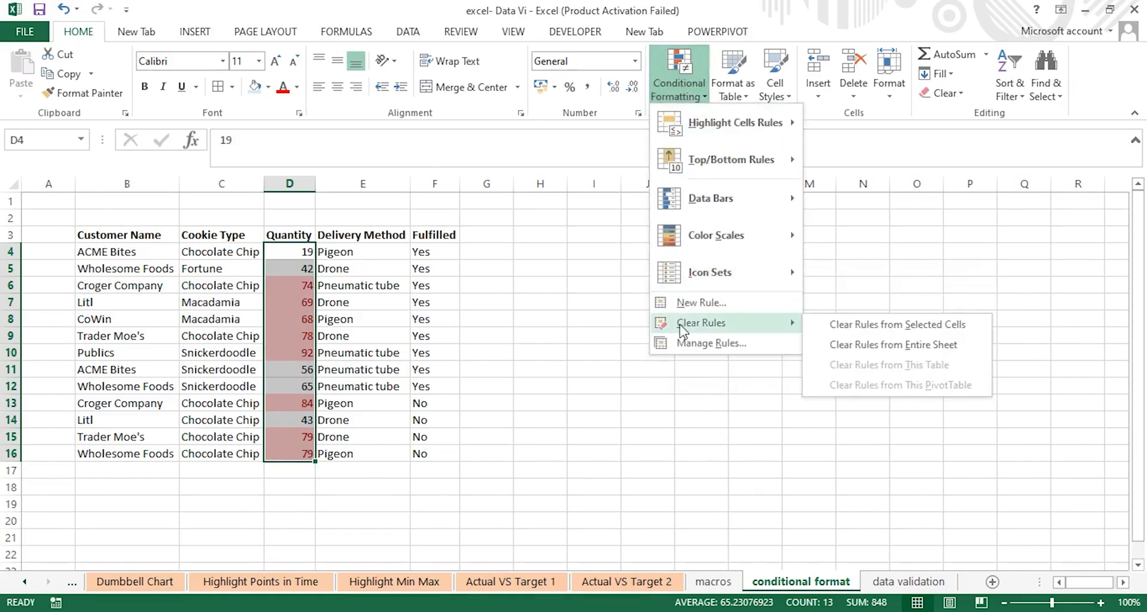
pyautogui.click(855, 323)
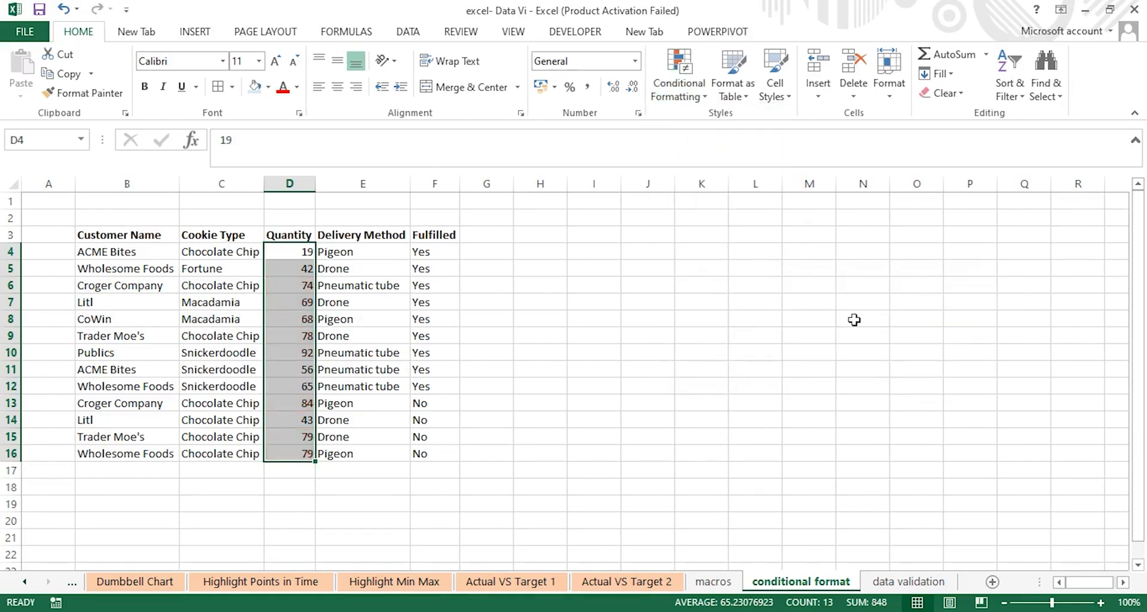
# Apply blue gradient-fill data bars to the Quantity cells and widen column D to about twice its width.
pyautogui.click(681, 90)
pyautogui.moveTo(741, 207)
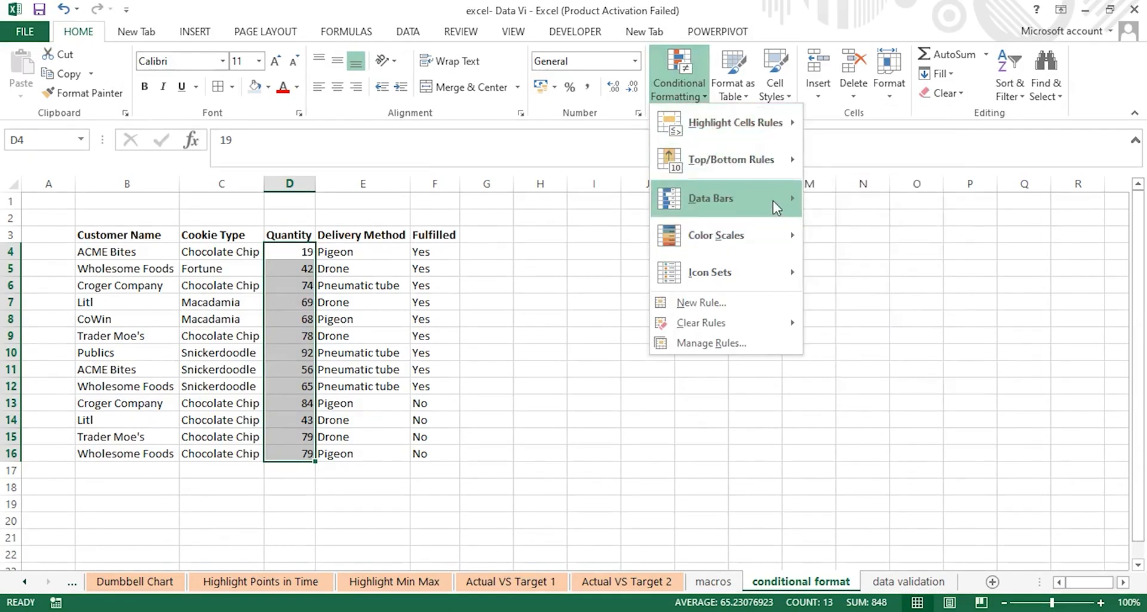
pyautogui.moveTo(776, 201)
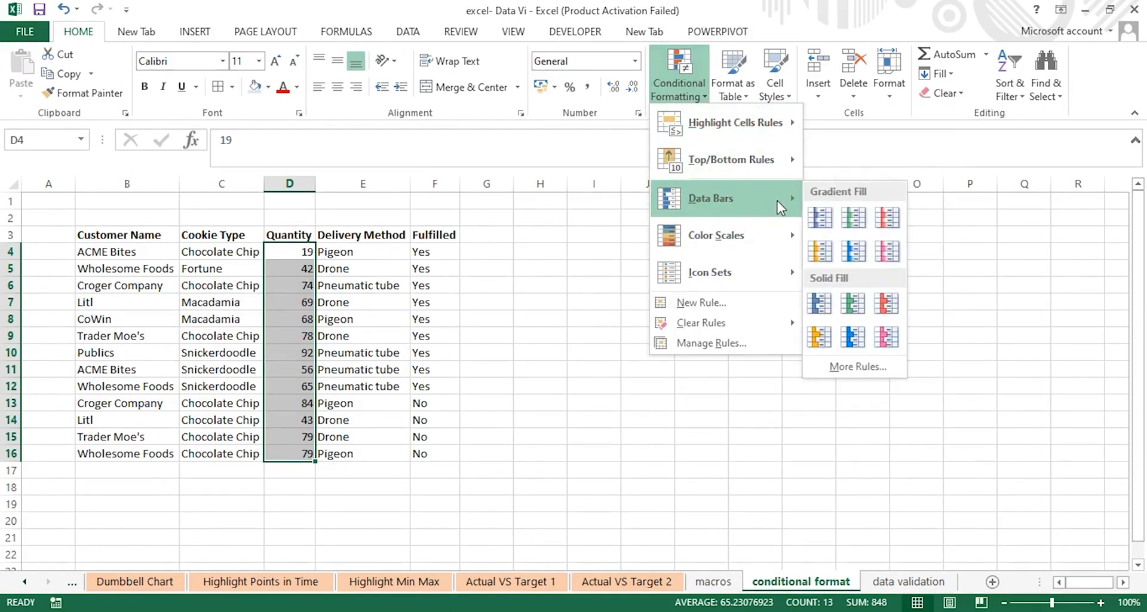
pyautogui.click(820, 220)
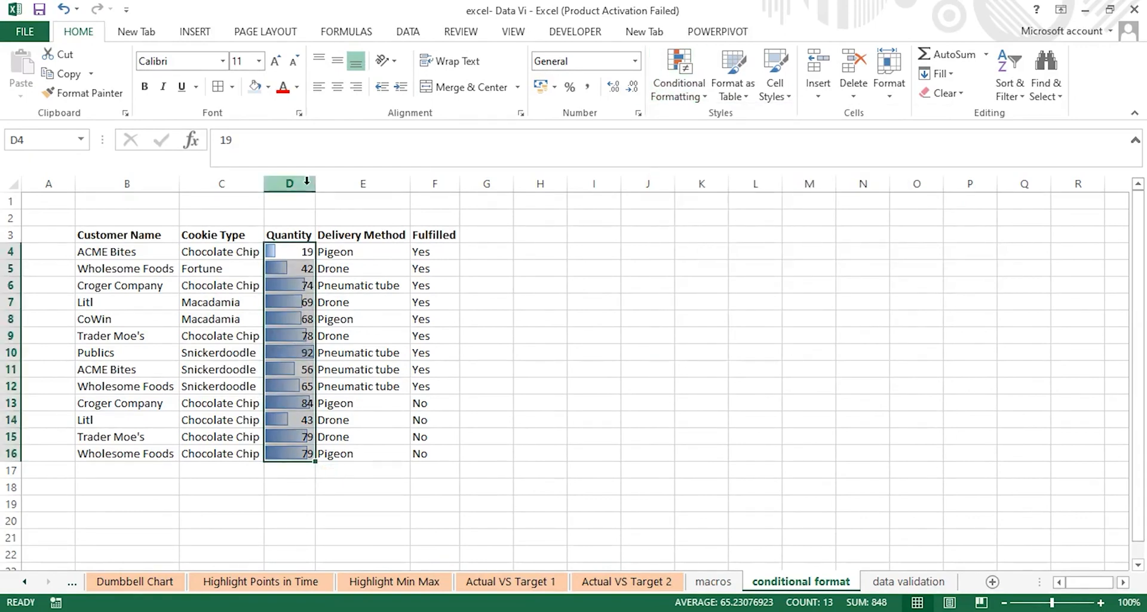
pyautogui.moveTo(313, 183); pyautogui.dragTo(366, 184)
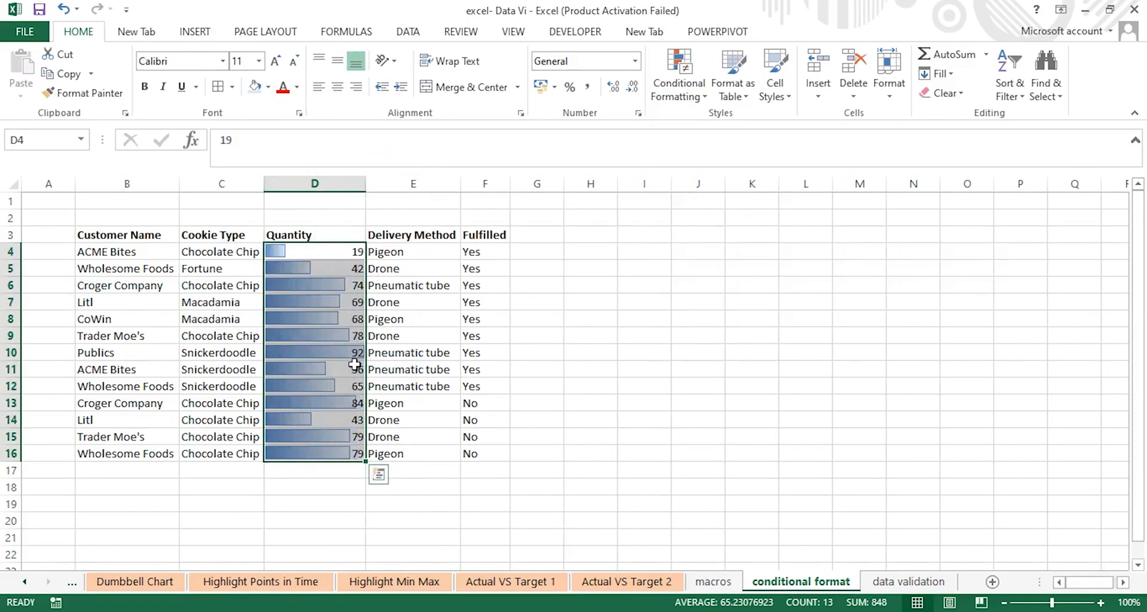
pyautogui.click(597, 332)
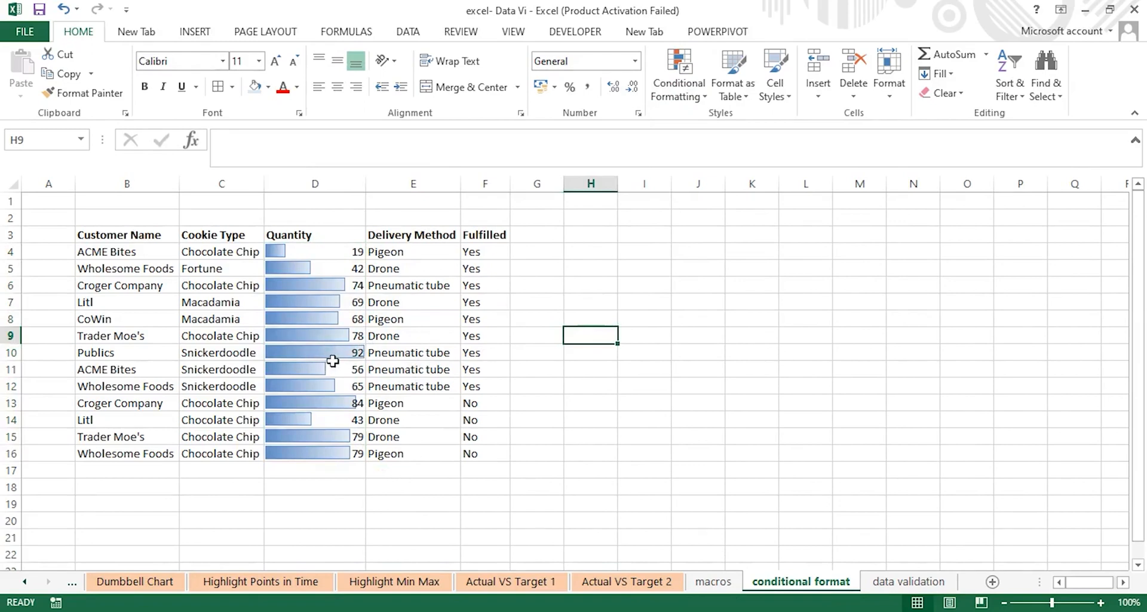
# Change the data bars in D4:D16 to the blue solid fill style.
pyautogui.moveTo(302, 254); pyautogui.dragTo(308, 452)
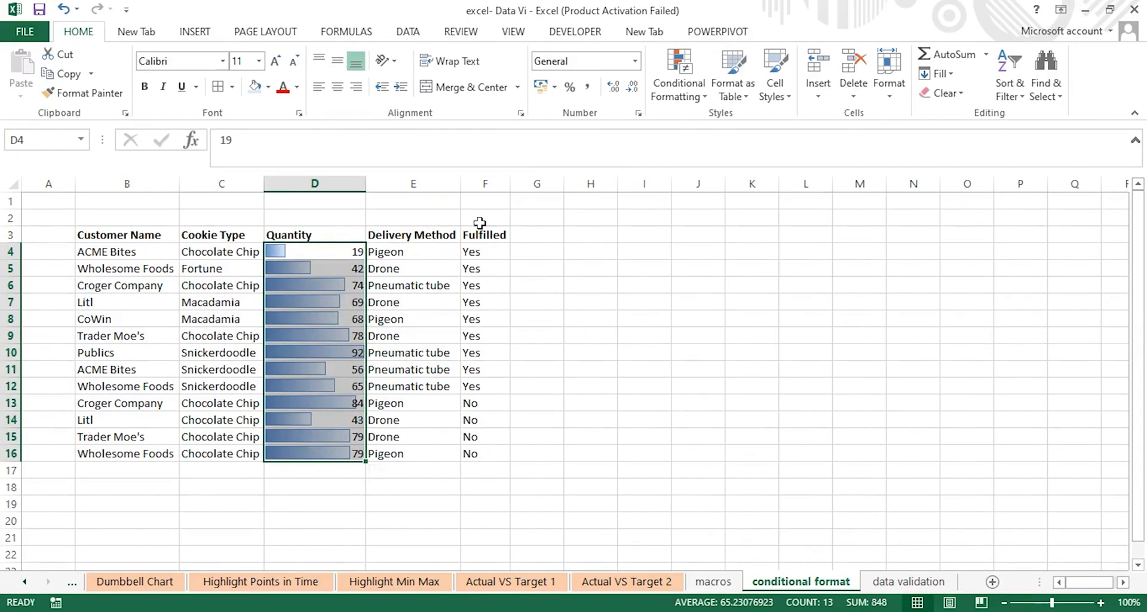
pyautogui.click(679, 90)
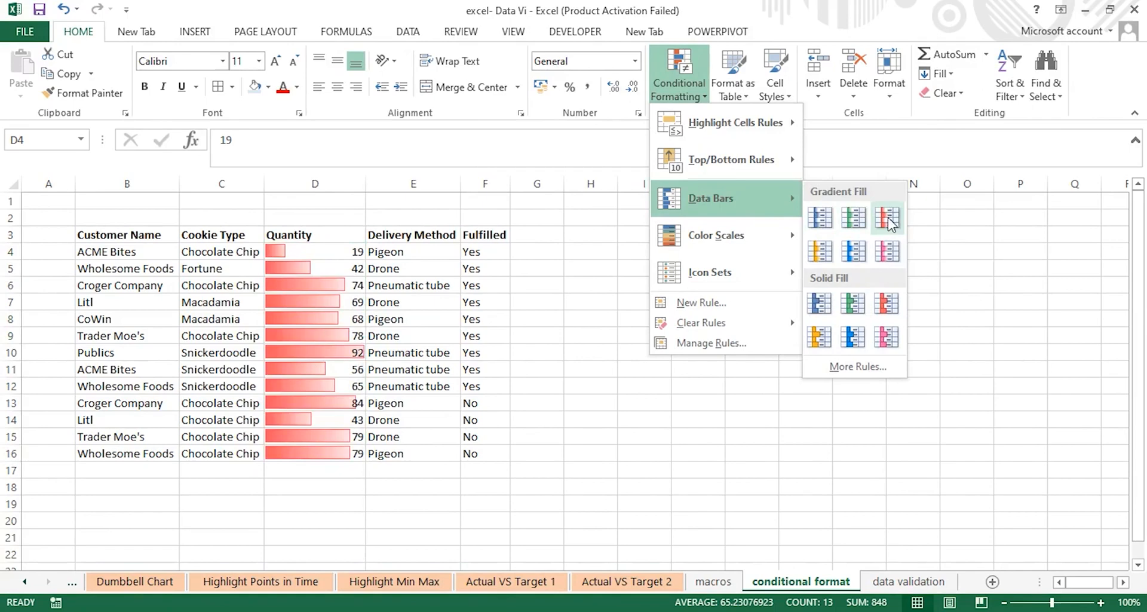
pyautogui.click(820, 303)
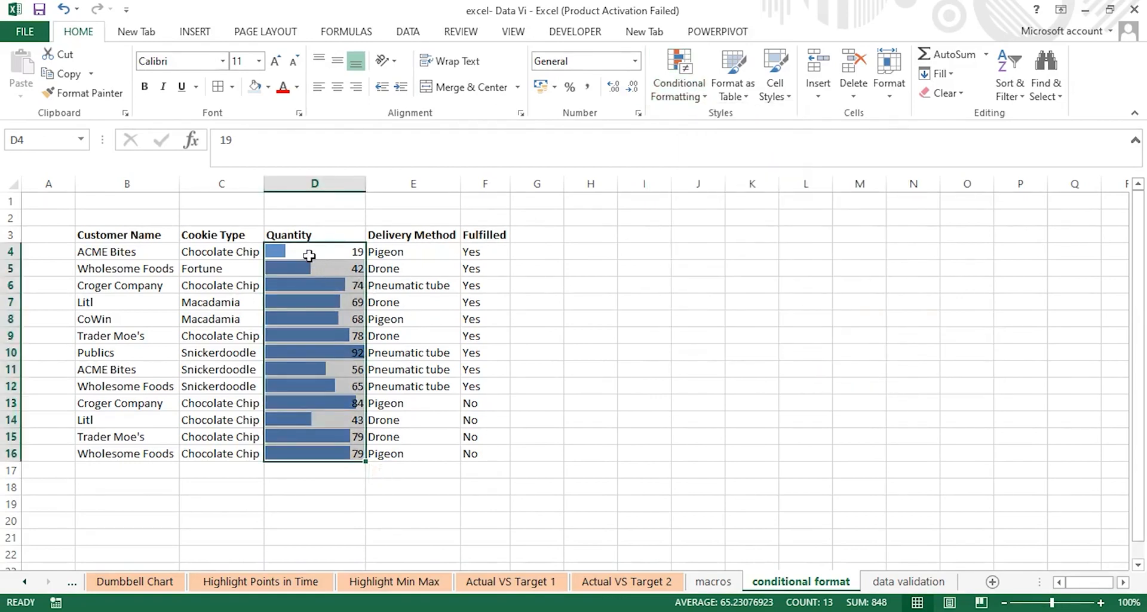
# Clear the data bar rules from the selected Quantity cells.
pyautogui.click(687, 95)
pyautogui.click(687, 95)
pyautogui.click(687, 96)
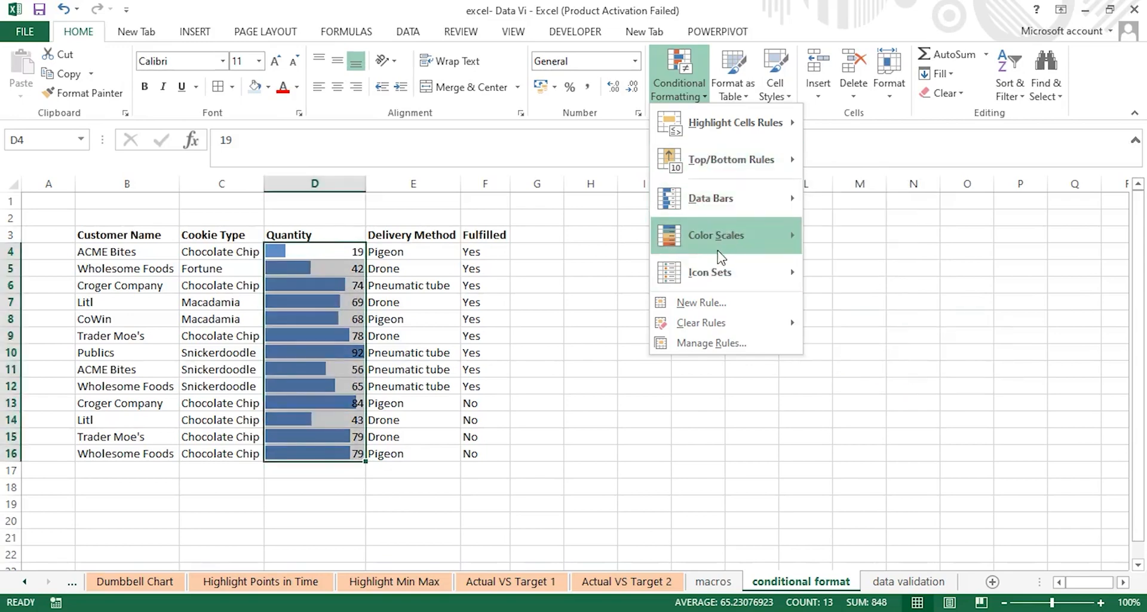
pyautogui.moveTo(765, 243)
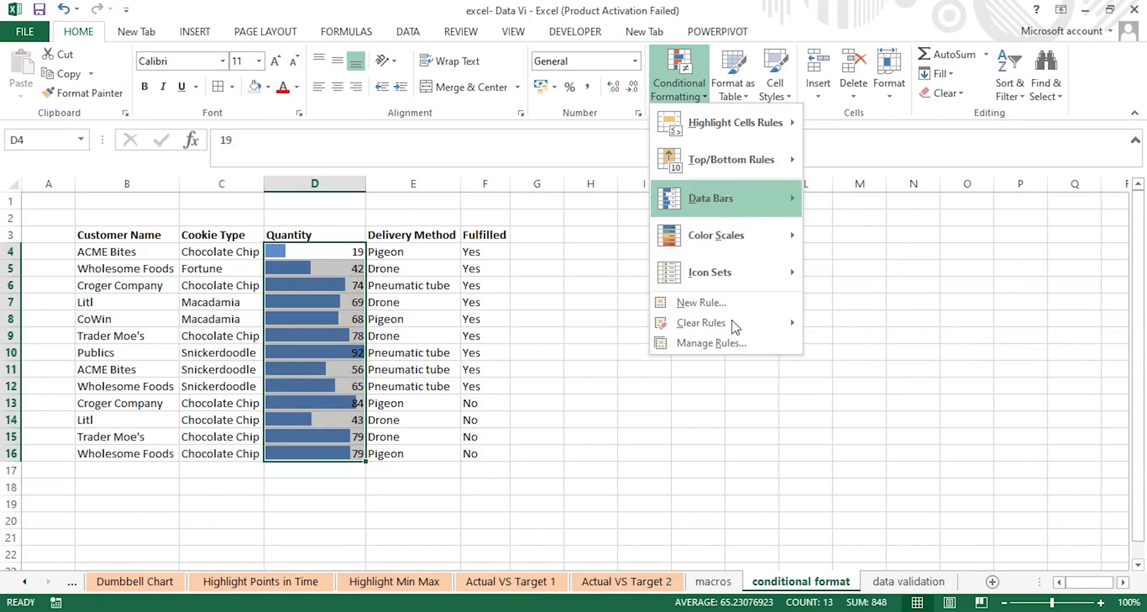
pyautogui.moveTo(781, 323)
pyautogui.click(834, 323)
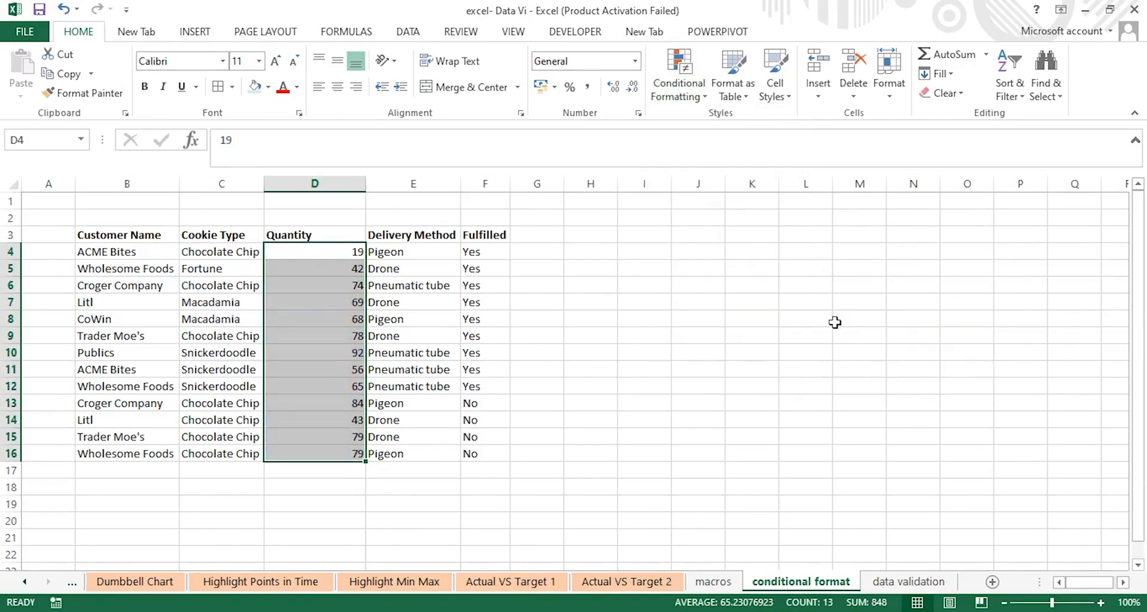
pyautogui.click(690, 96)
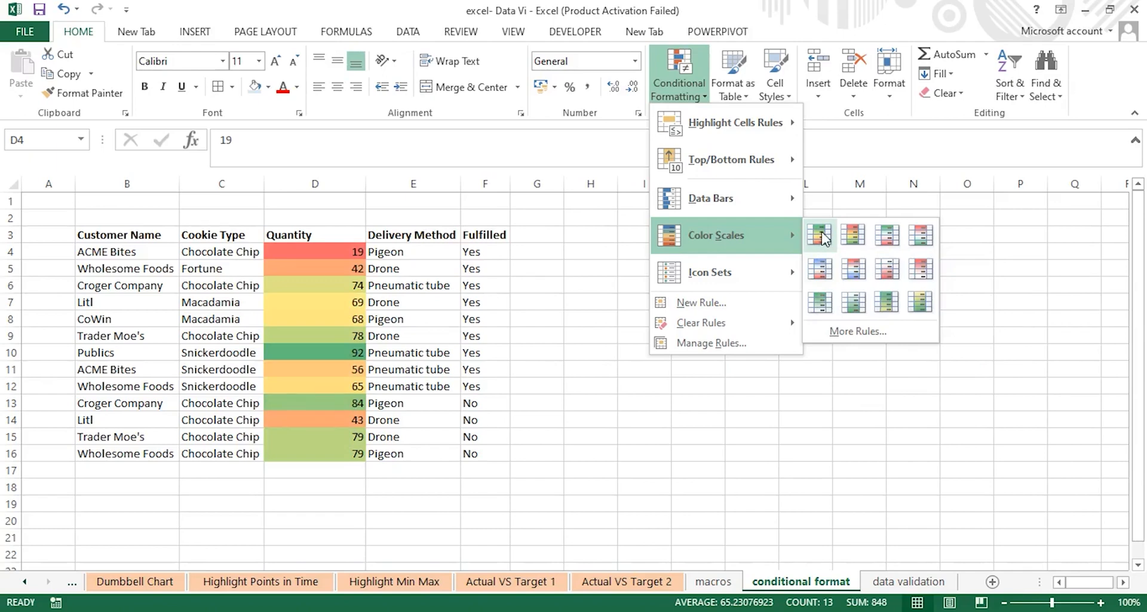
pyautogui.click(842, 334)
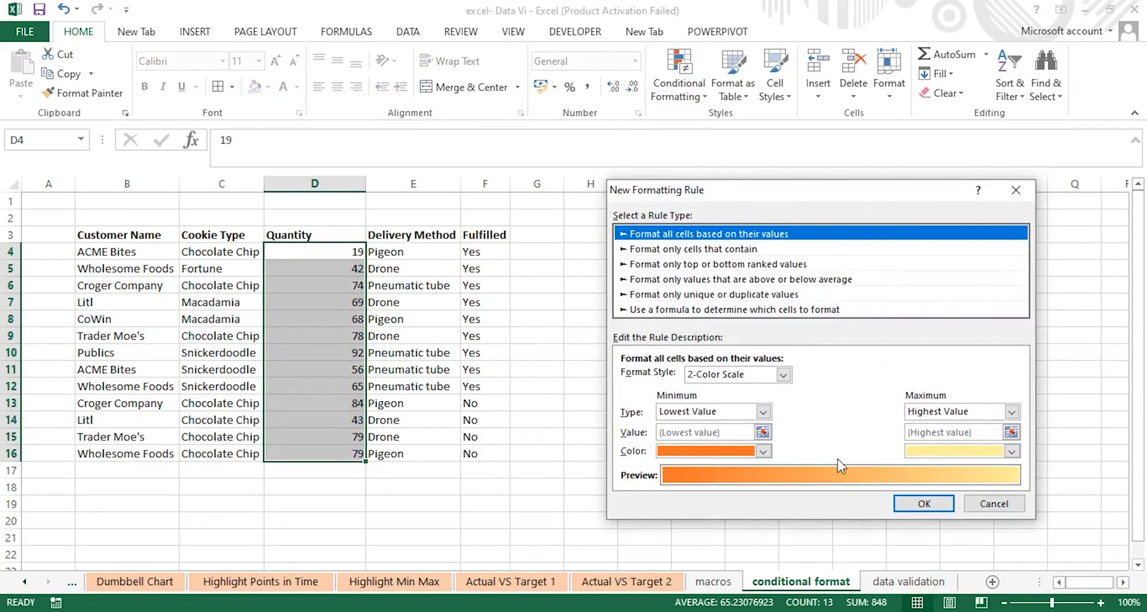
pyautogui.click(1017, 190)
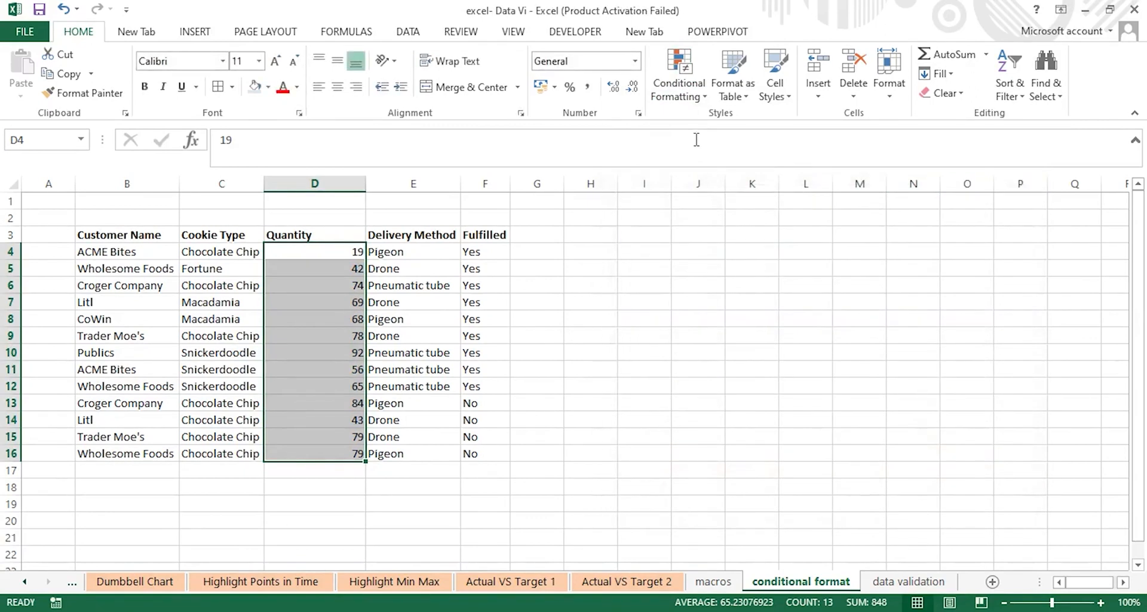
# Start a new formula-based conditional formatting rule for the selected Quantity cells with the formula =$D$4:$D$16>60.
pyautogui.click(679, 84)
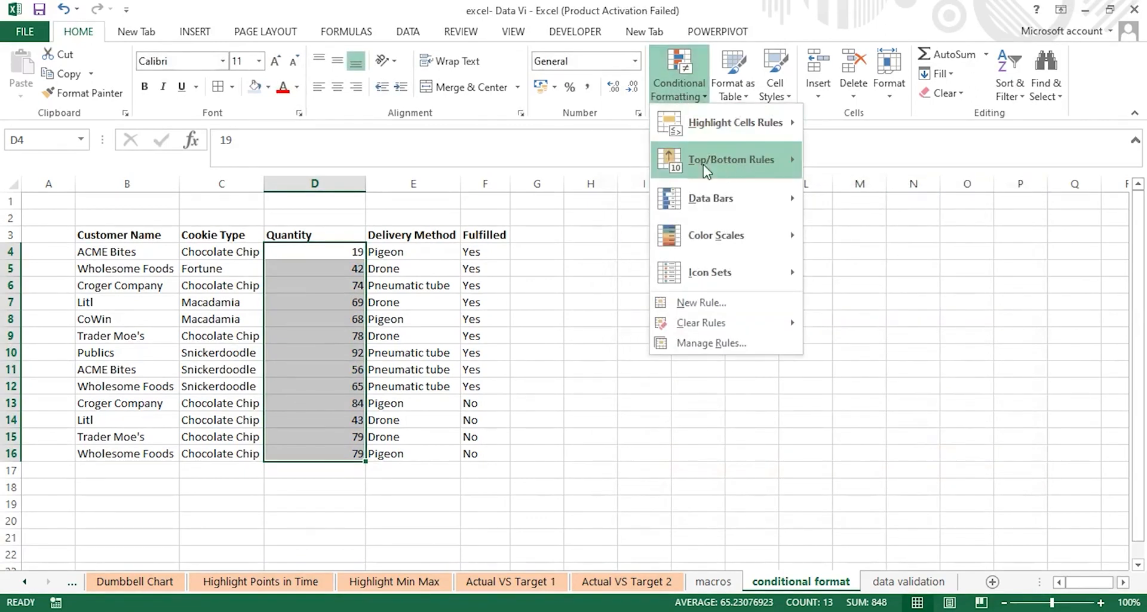
pyautogui.moveTo(707, 248)
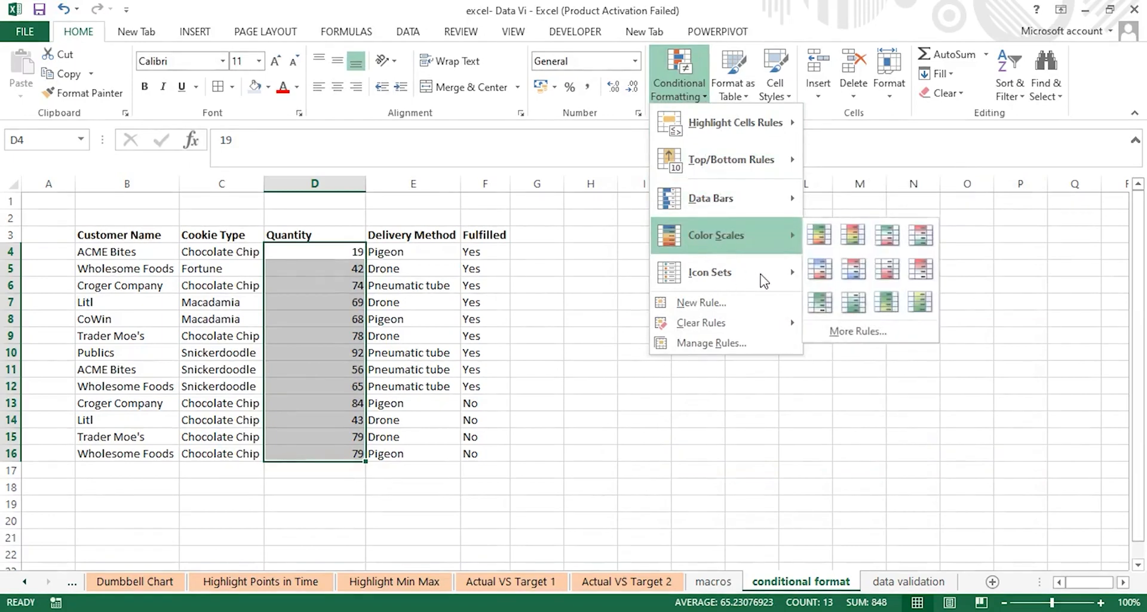
pyautogui.moveTo(758, 276)
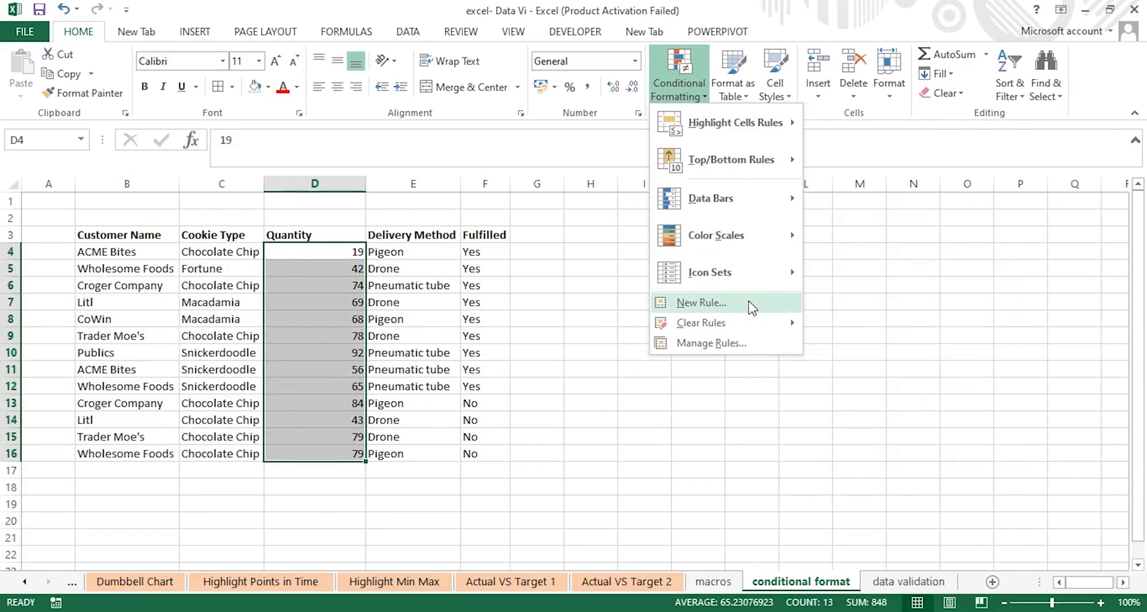
pyautogui.click(731, 303)
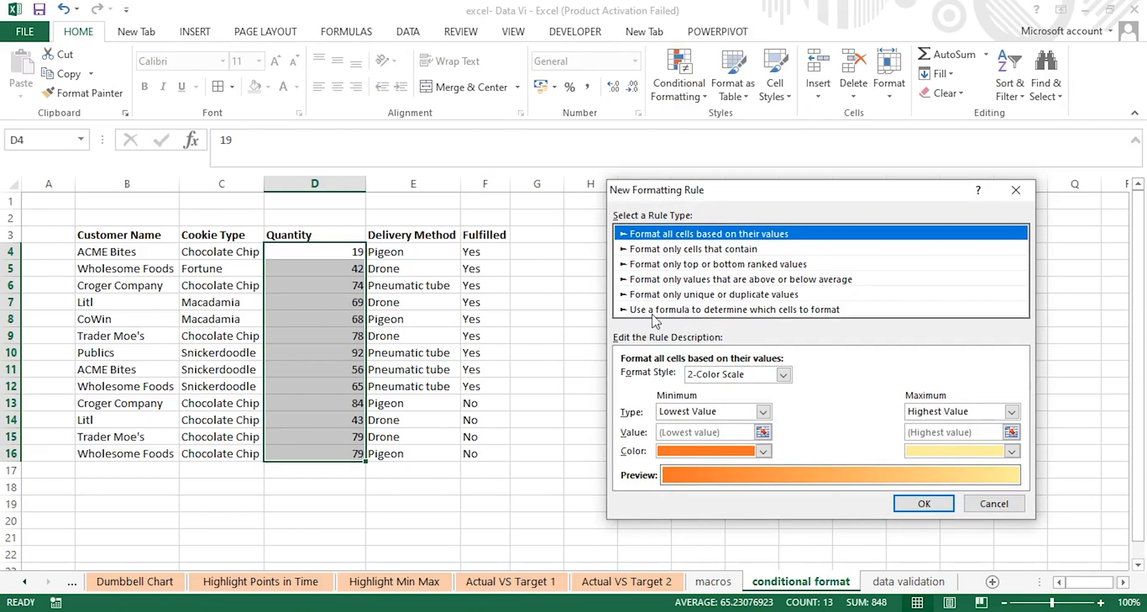
pyautogui.click(755, 316)
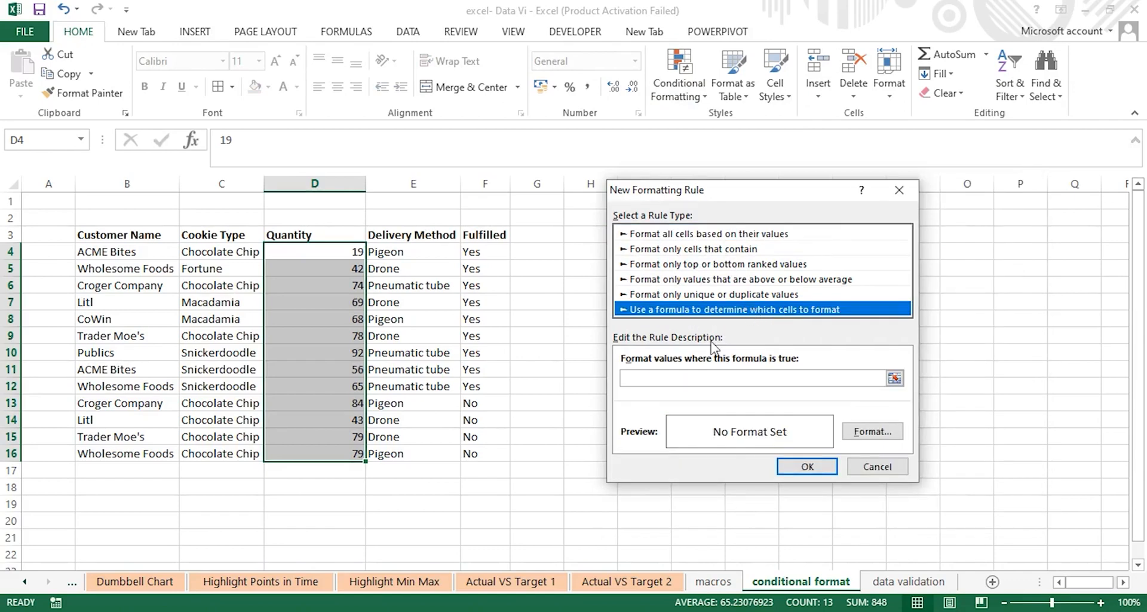
pyautogui.click(663, 376)
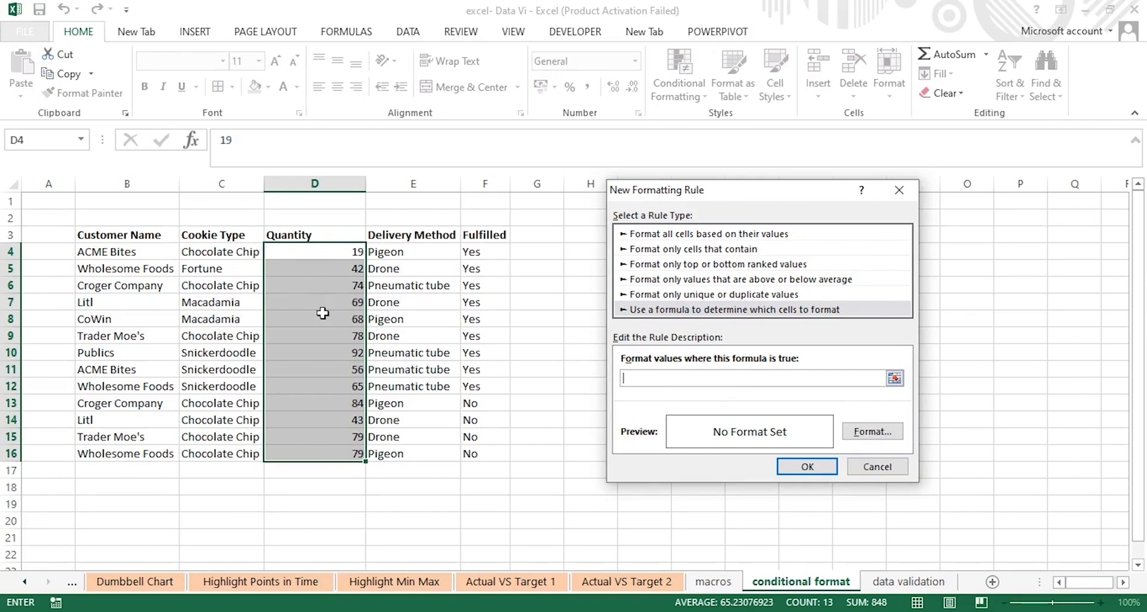
pyautogui.moveTo(310, 251); pyautogui.dragTo(314, 453)
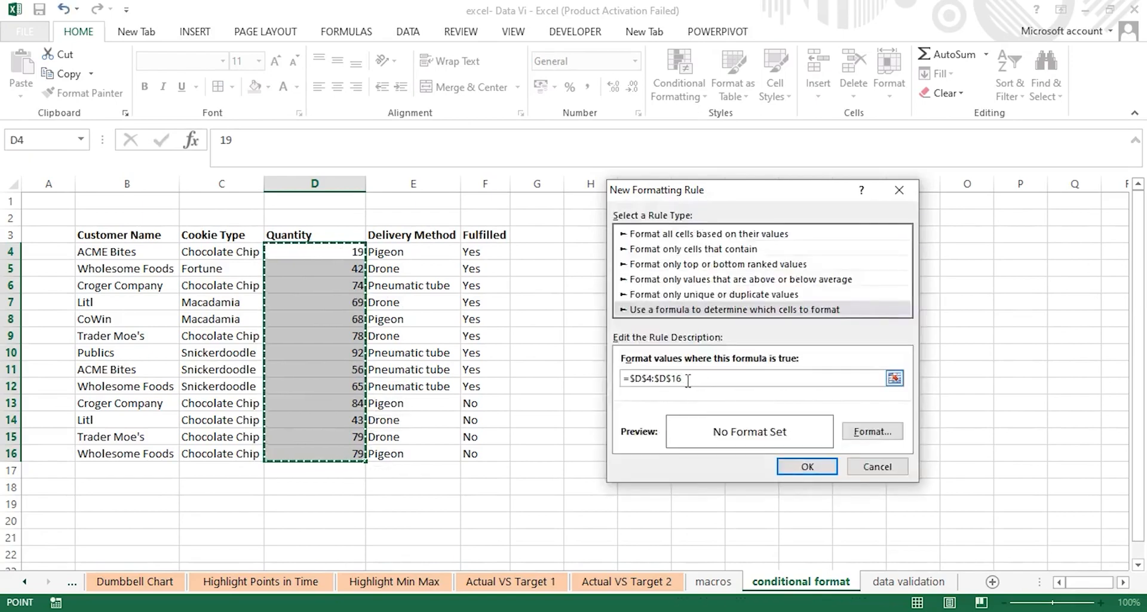
pyautogui.write('>')
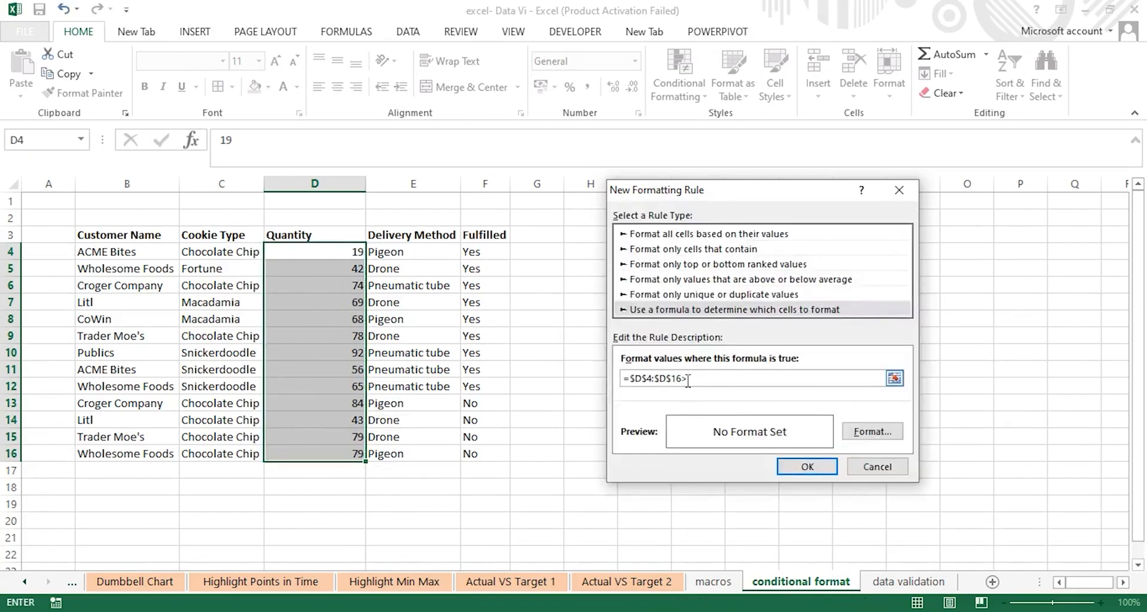
pyautogui.write('60')
# Give the new rule a yellow fill and create it.
pyautogui.click(872, 436)
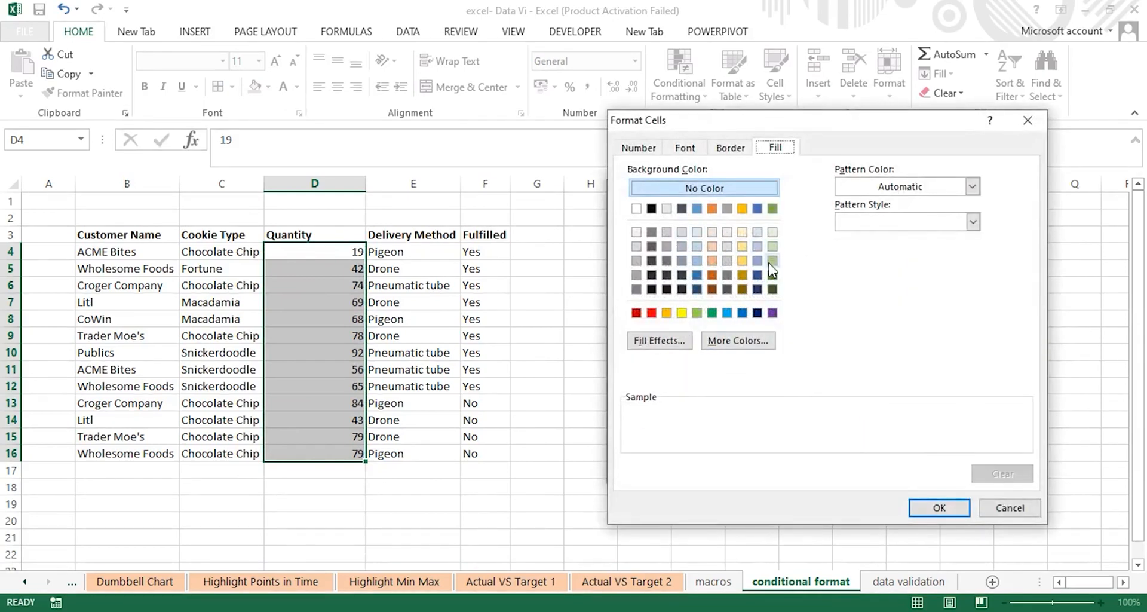
pyautogui.click(682, 312)
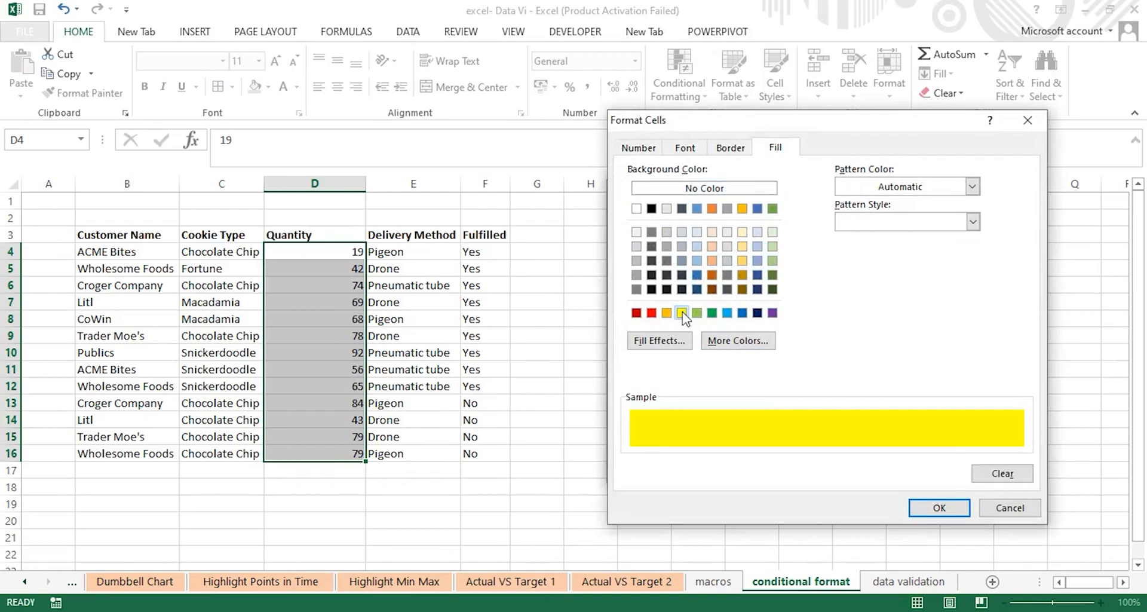
pyautogui.click(939, 507)
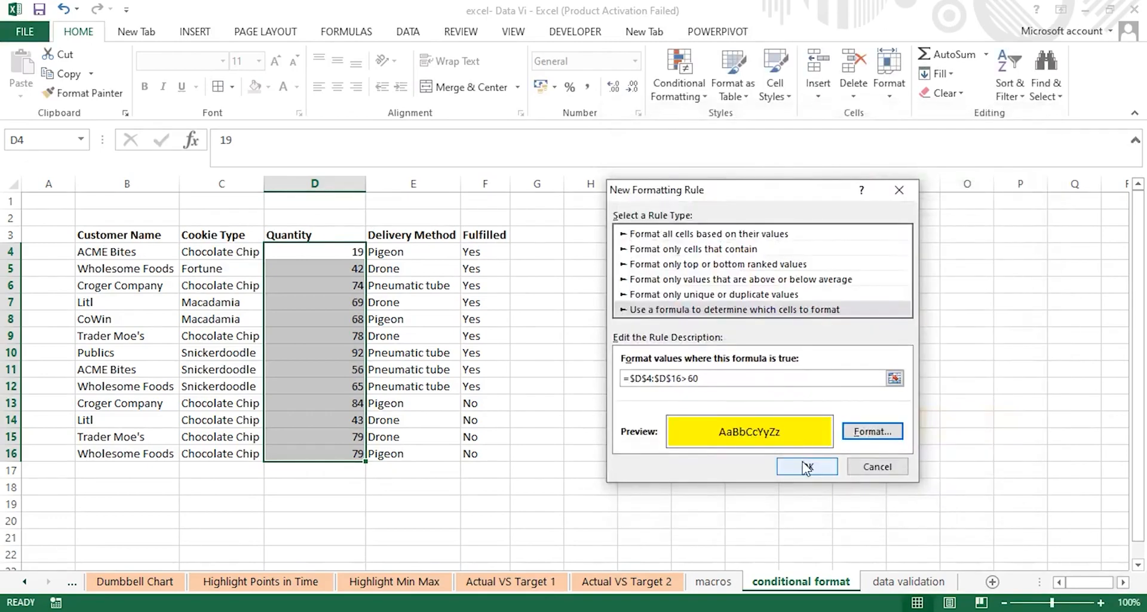
pyautogui.click(807, 466)
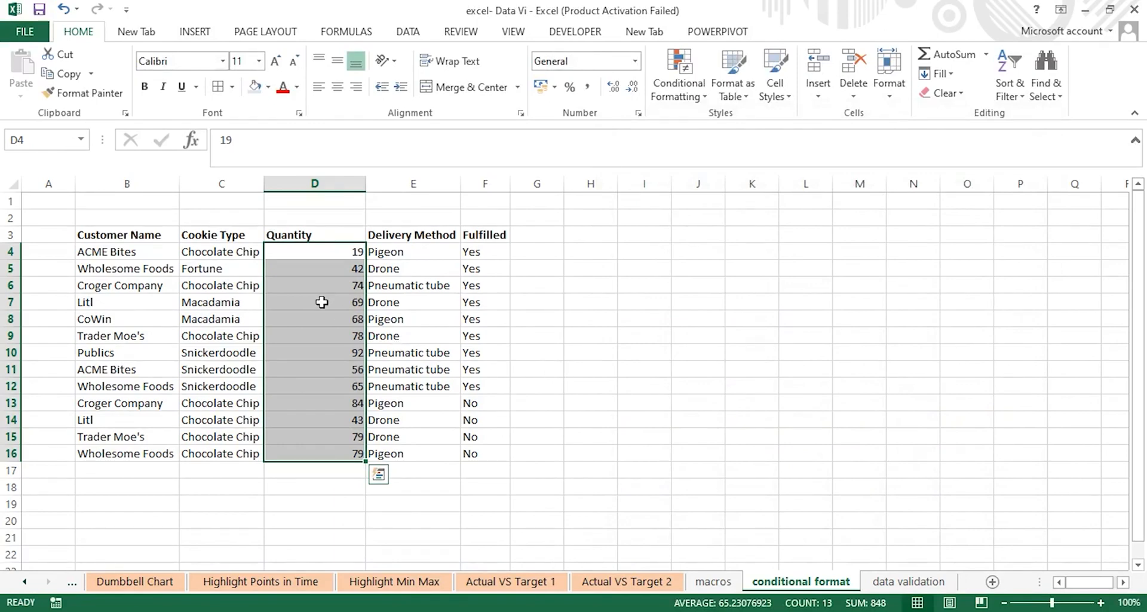
# Edit the existing Quantity rule's formula to use relative references, =D4:D16>60.
pyautogui.click(697, 99)
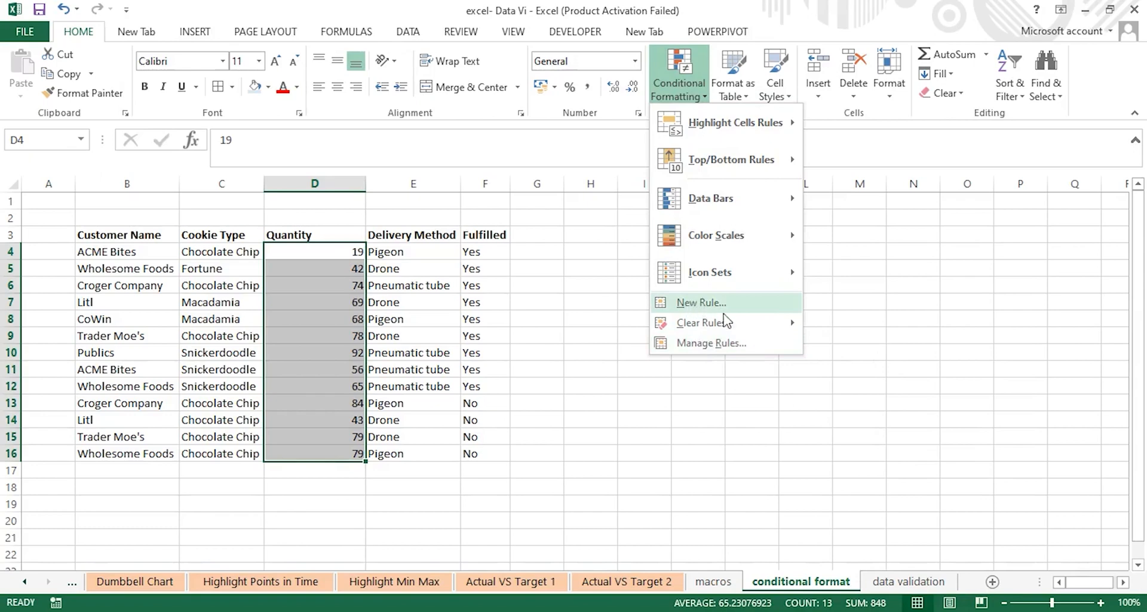
pyautogui.moveTo(695, 335)
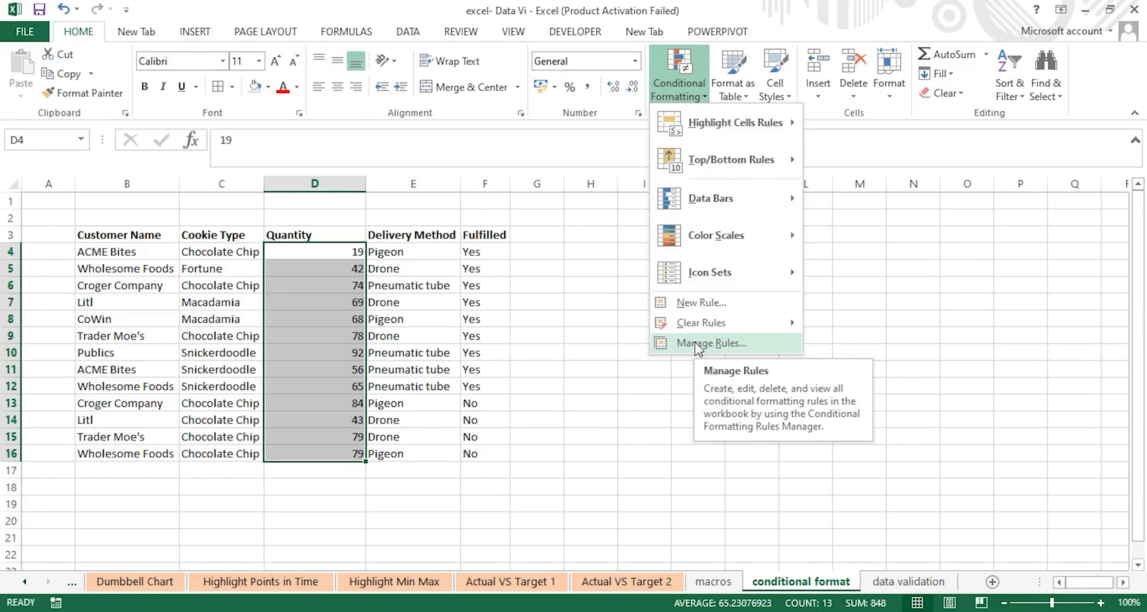
pyautogui.click(712, 343)
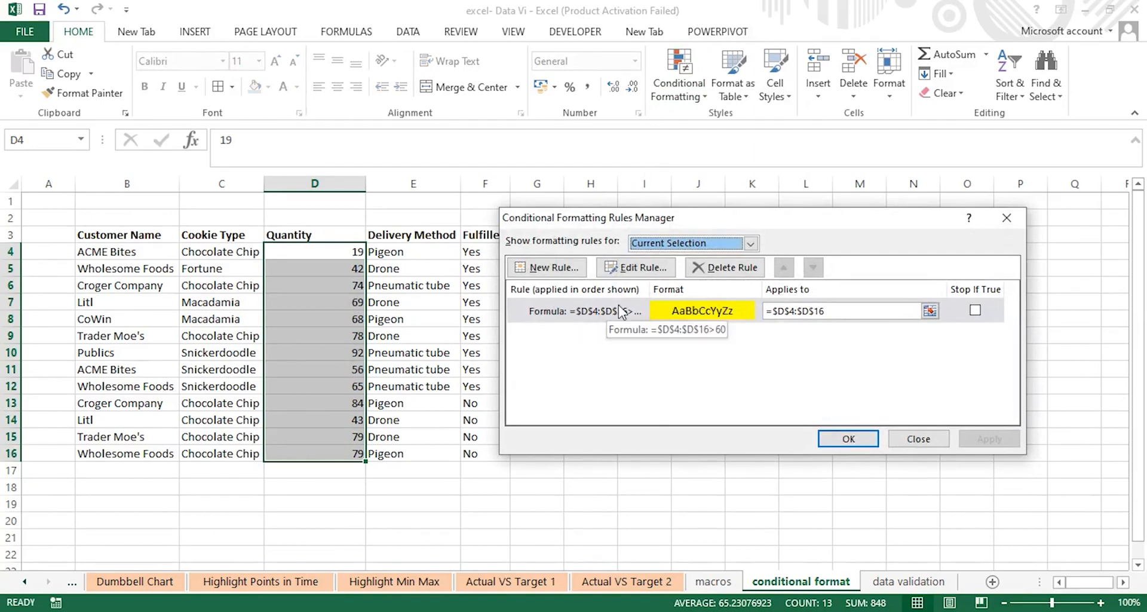
pyautogui.click(599, 315)
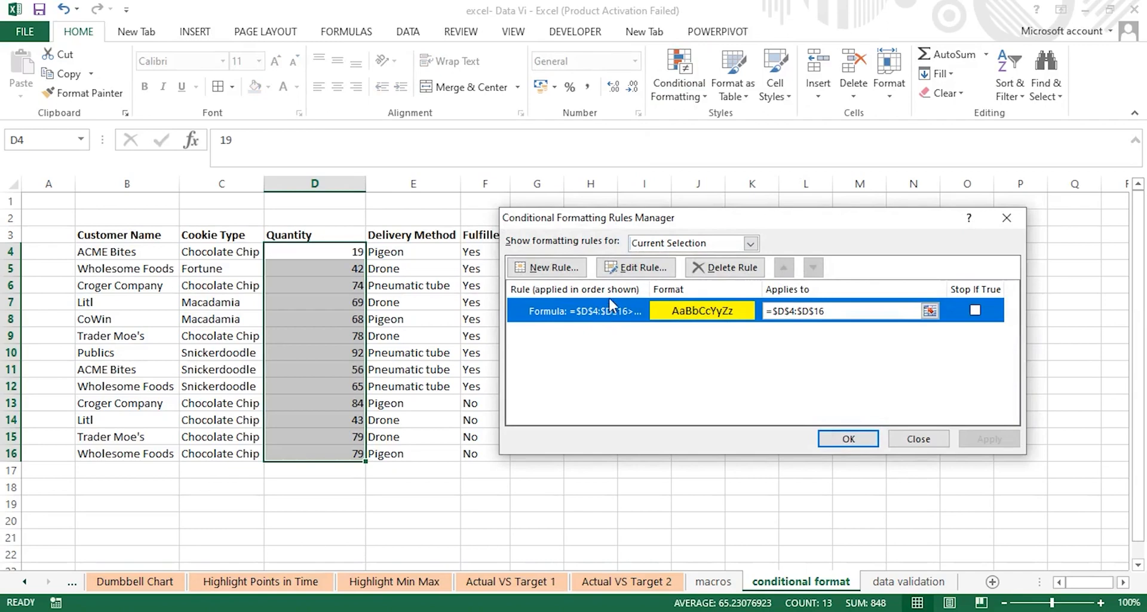
pyautogui.click(621, 268)
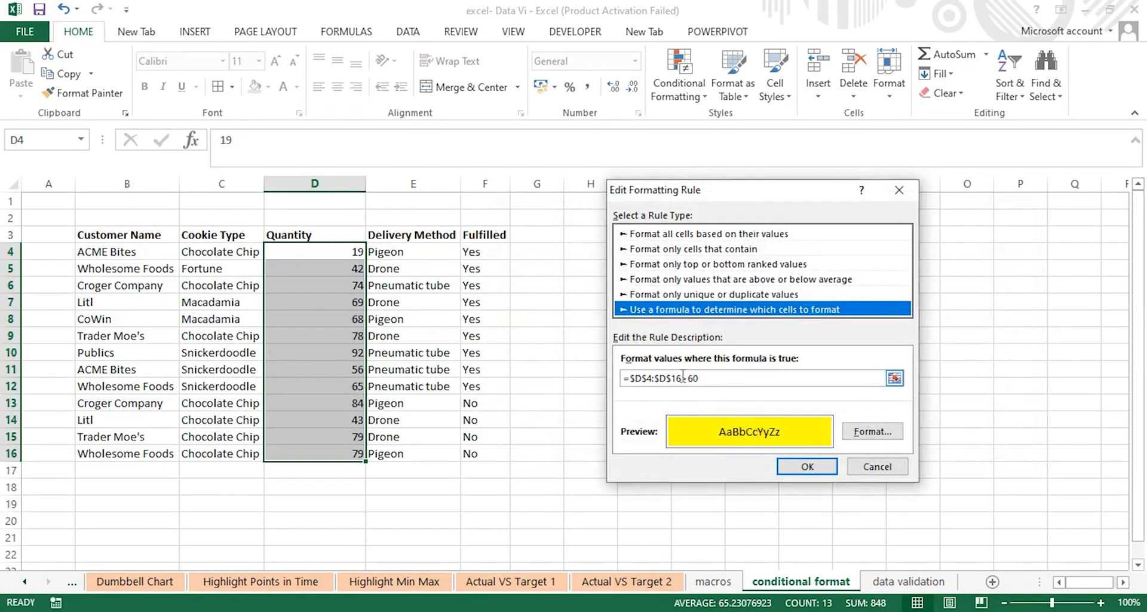
pyautogui.click(671, 378)
pyautogui.press('BackSpace')
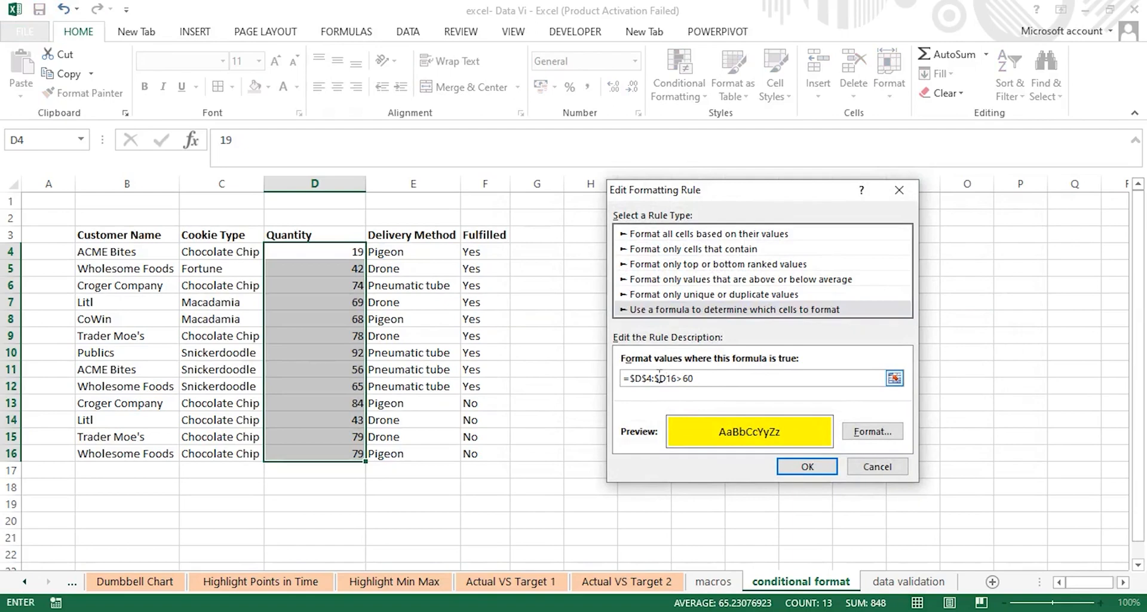
pyautogui.press('BackSpace')
pyautogui.click(649, 379)
pyautogui.press('BackSpace')
pyautogui.click(635, 380)
pyautogui.press('BackSpace')
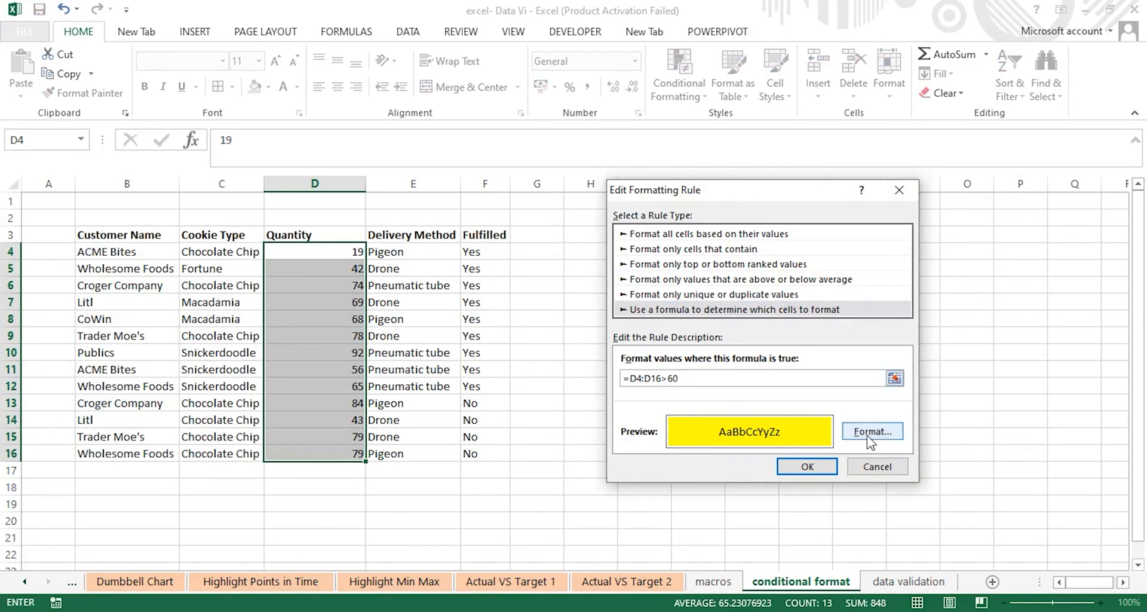
pyautogui.click(818, 465)
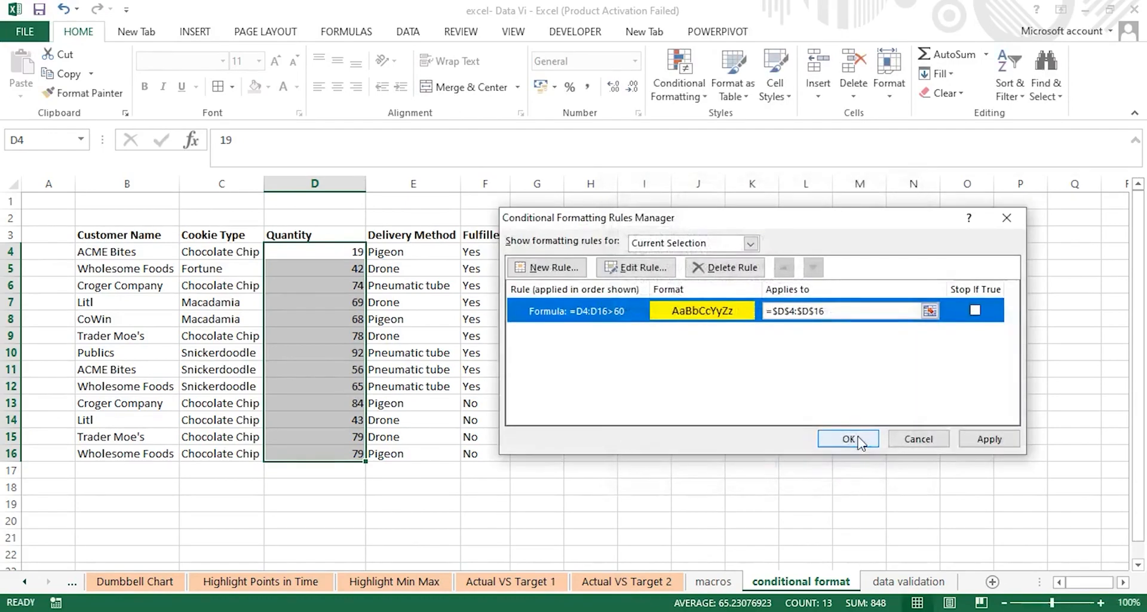
# Apply the edited rule to the Quantity cells, close the rules manager and deselect the range.
pyautogui.click(983, 439)
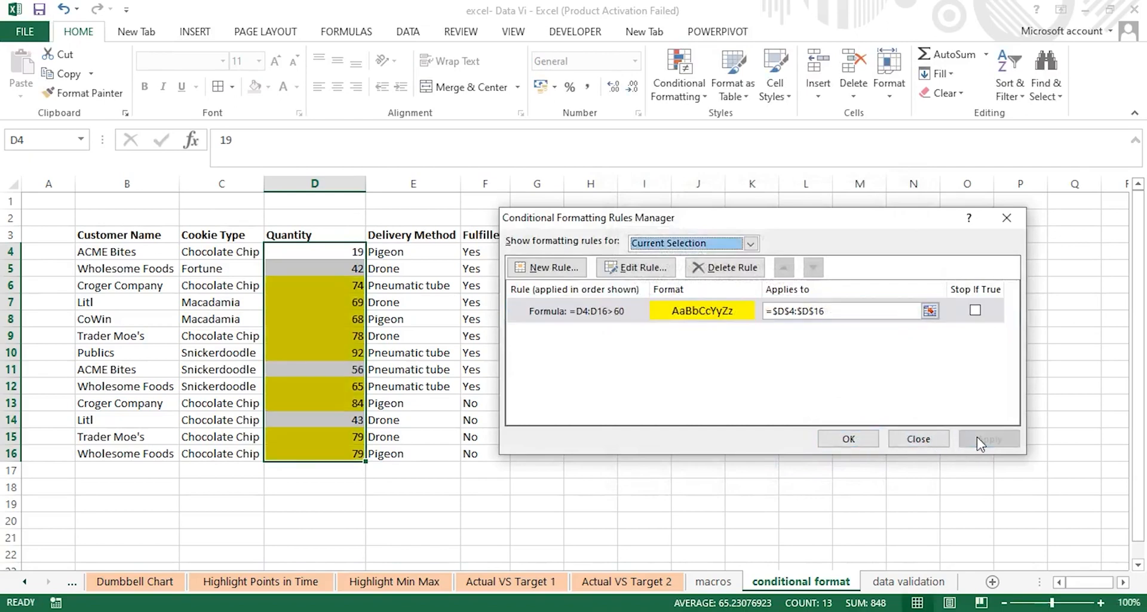
pyautogui.click(836, 439)
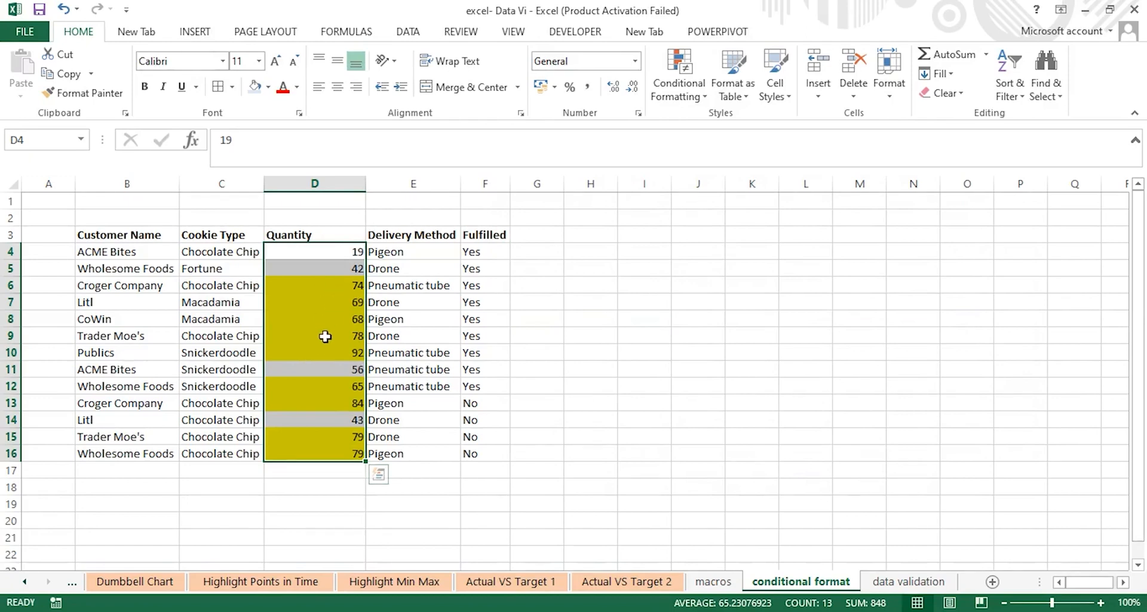
pyautogui.click(627, 321)
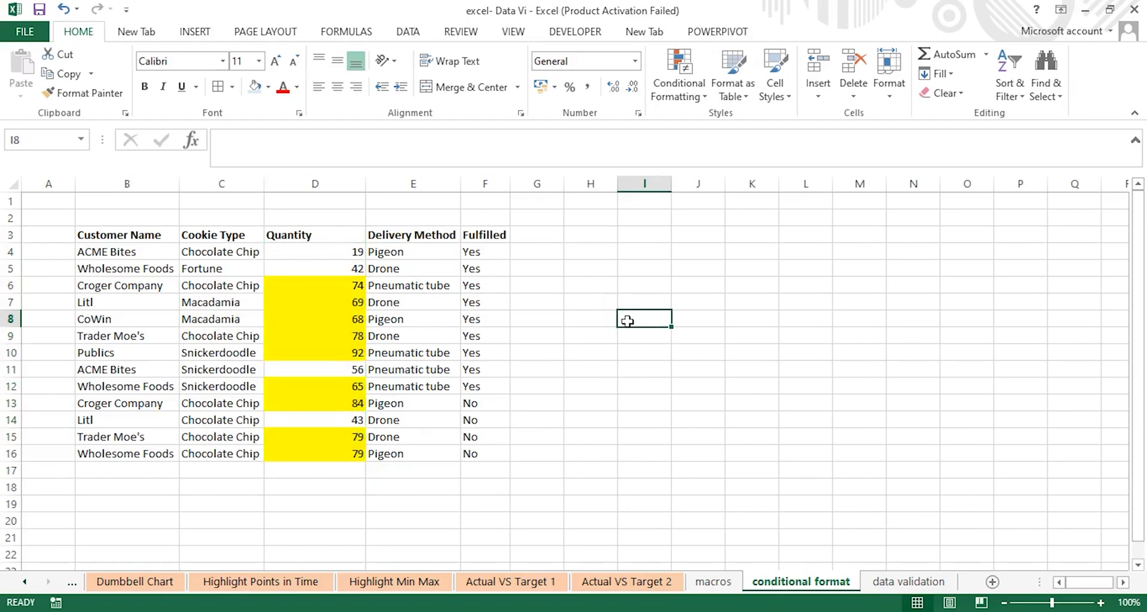
# Switch to the data validation sheet and view the Data Validation settings for cell F12, leaving them unmodified.
pyautogui.click(905, 581)
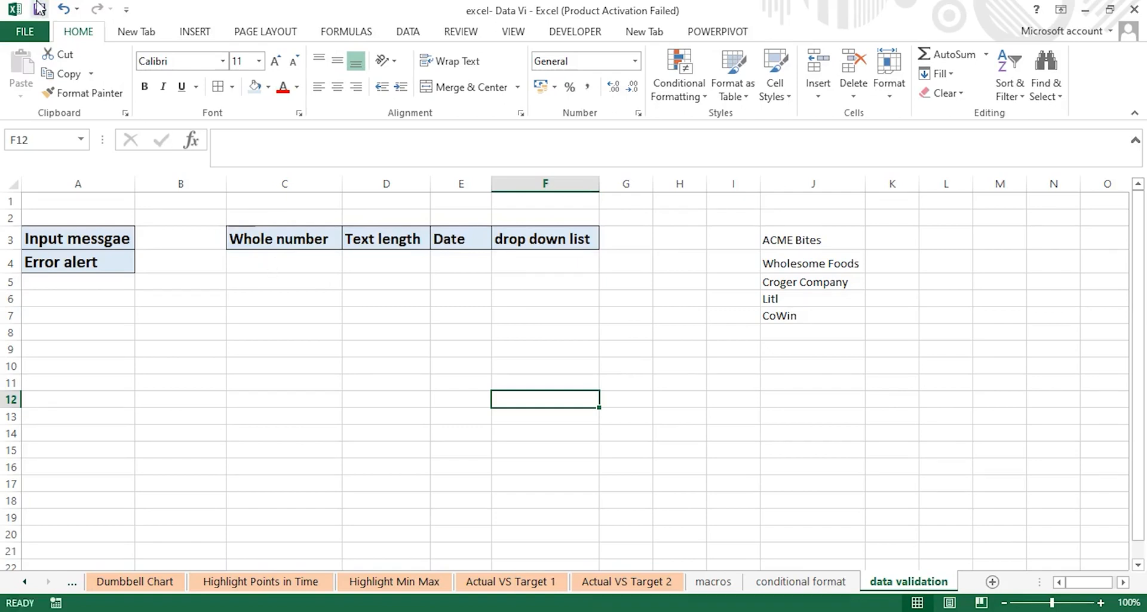
pyautogui.click(416, 37)
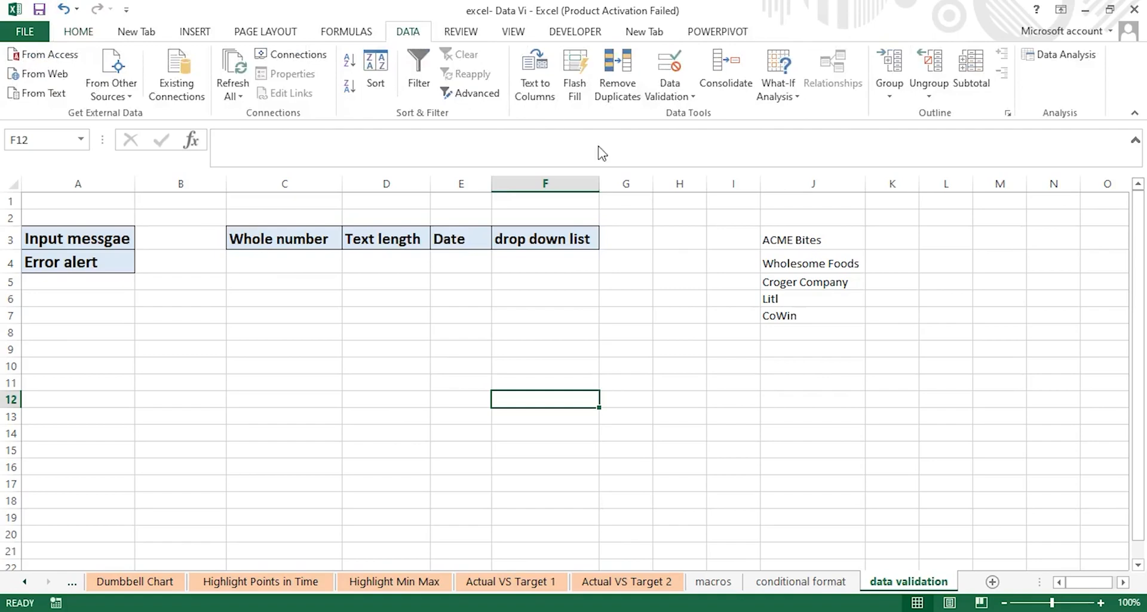
pyautogui.click(683, 98)
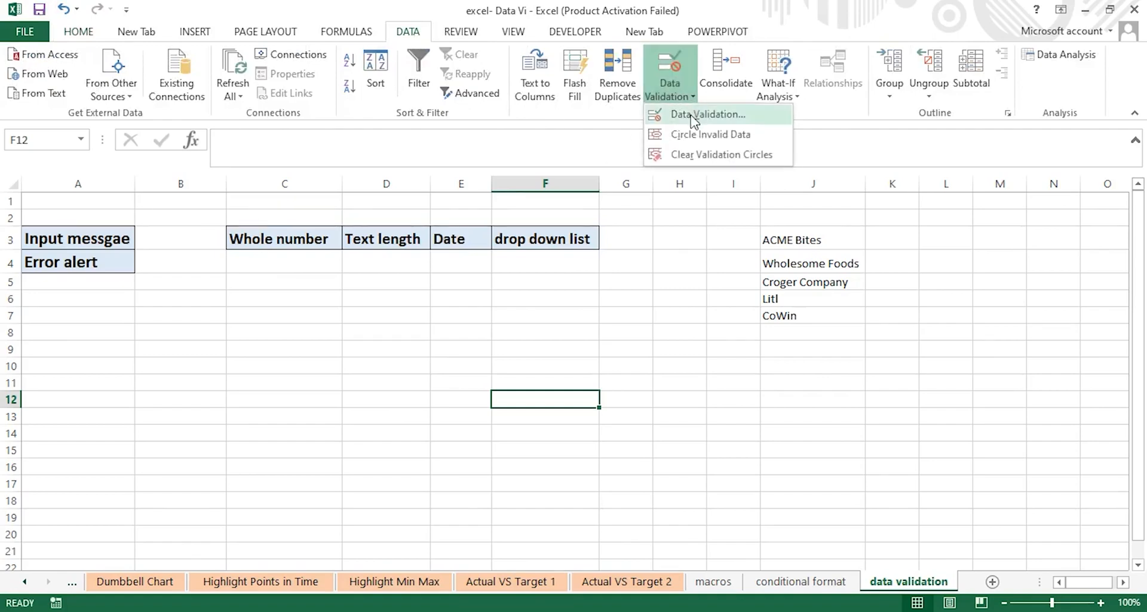
pyautogui.click(681, 115)
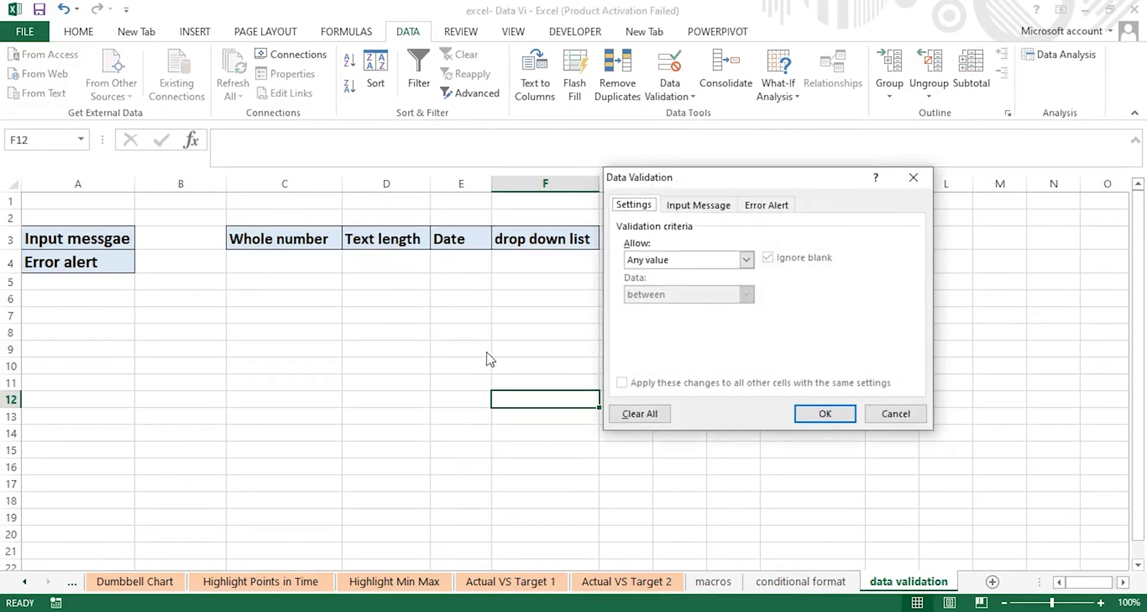
pyautogui.click(916, 178)
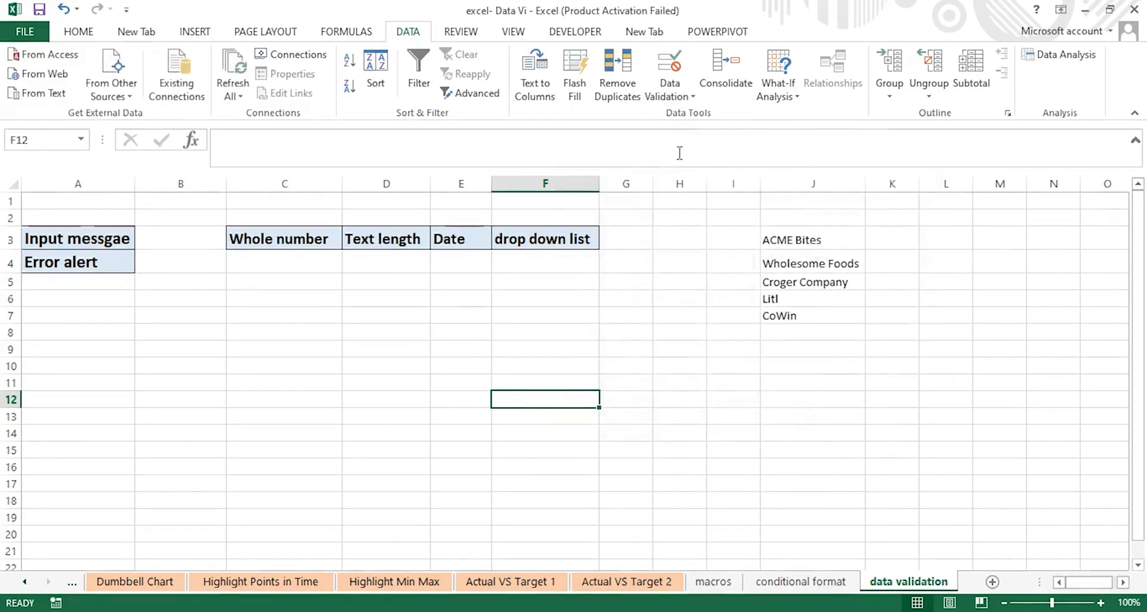
# Restrict cell F12 to whole numbers between 20 and 100 with data validation, and select cell C4 under Whole number.
pyautogui.click(687, 99)
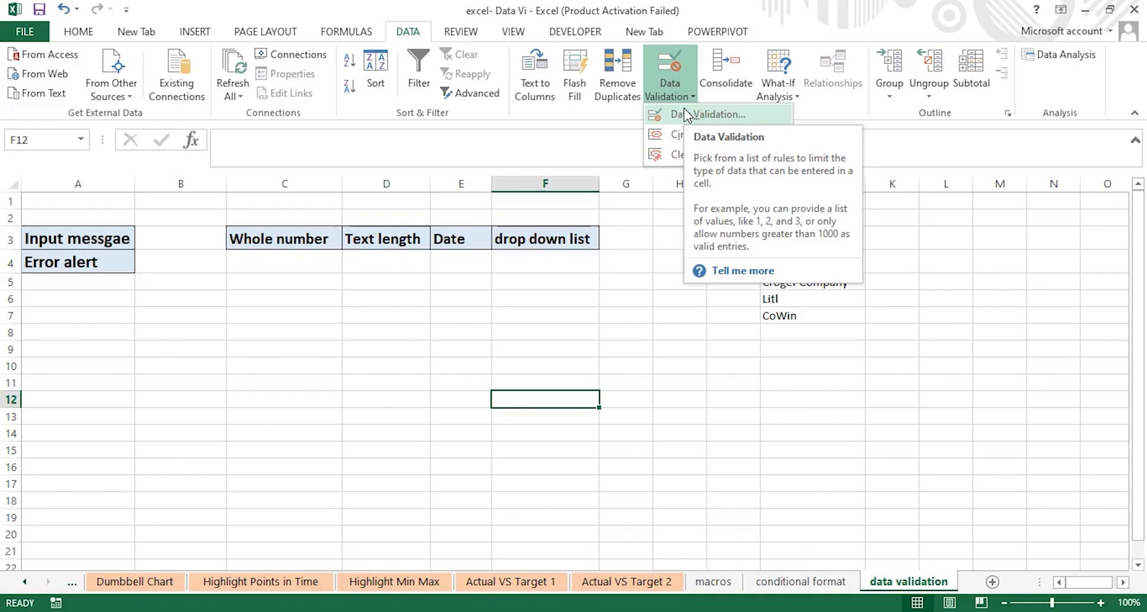
pyautogui.click(685, 111)
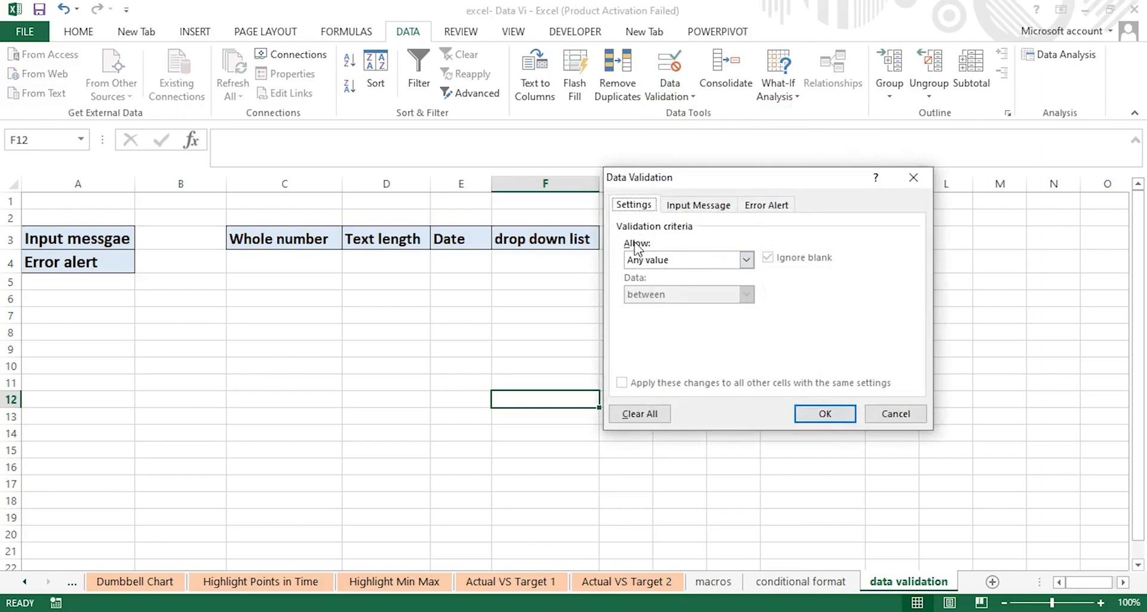
pyautogui.click(747, 260)
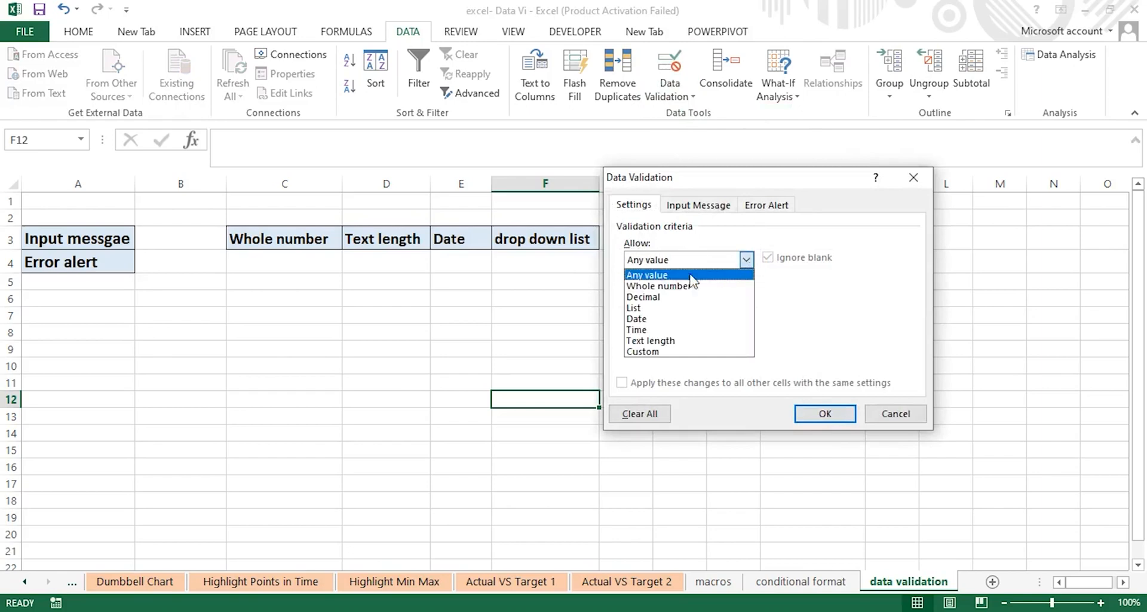
pyautogui.click(637, 287)
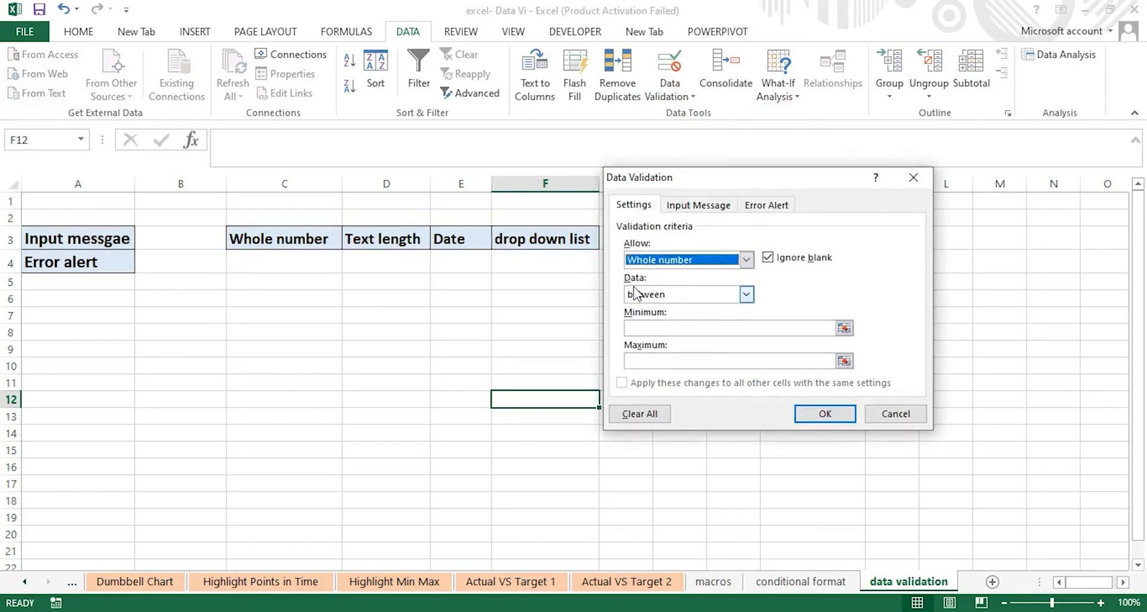
pyautogui.click(635, 327)
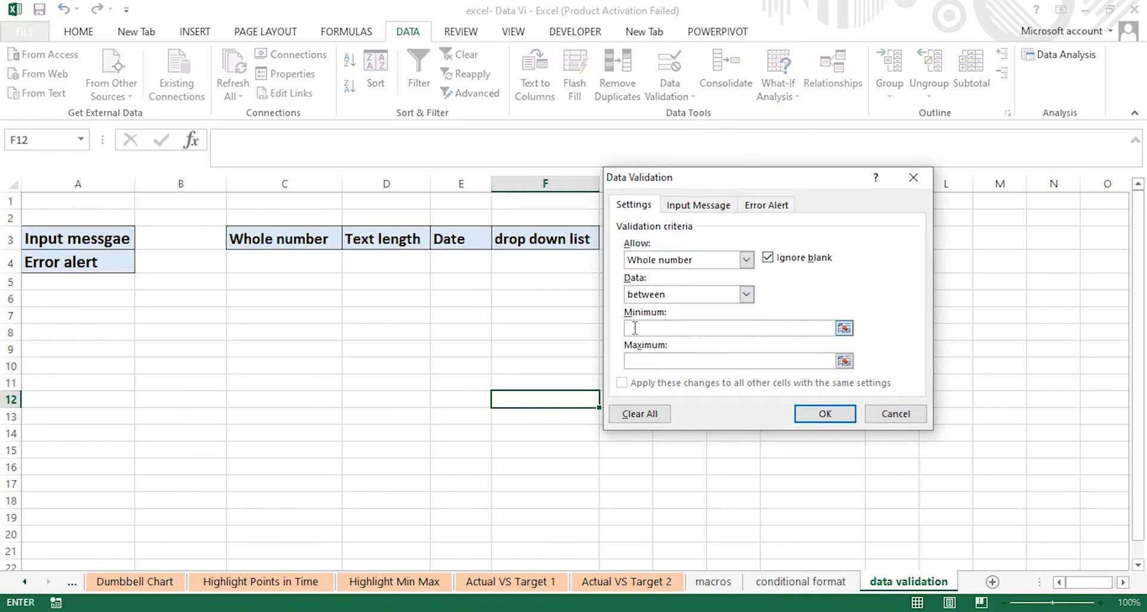
pyautogui.write('20')
pyautogui.click(636, 358)
pyautogui.write('100')
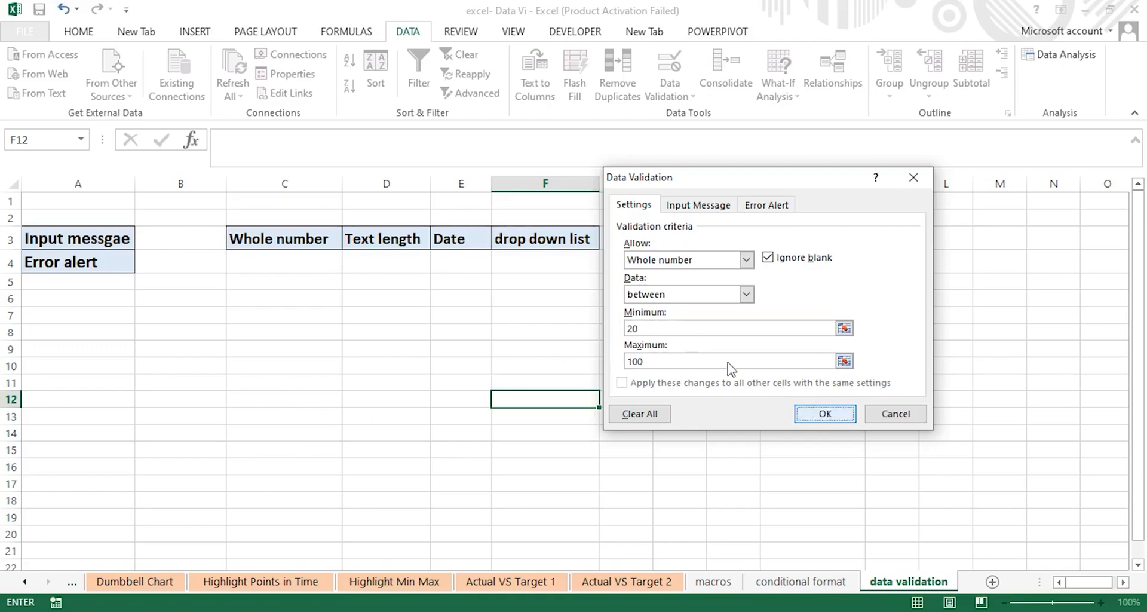
pyautogui.click(815, 408)
pyautogui.click(263, 270)
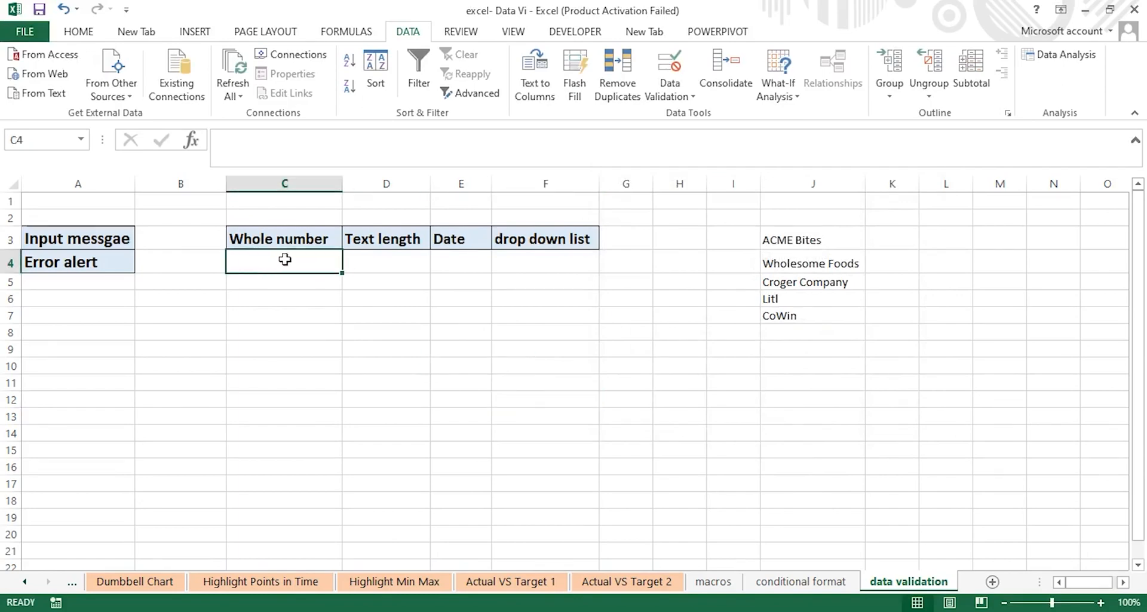
# Restrict cell C4 under Whole number to whole numbers between 10 and 100 with data validation.
pyautogui.click(660, 95)
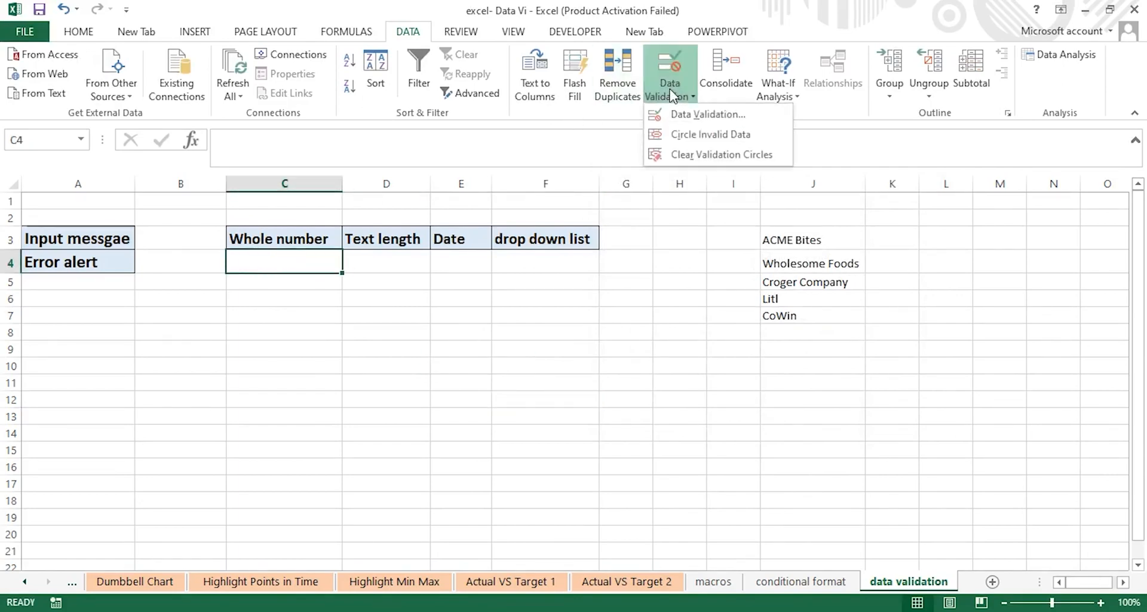
pyautogui.click(737, 125)
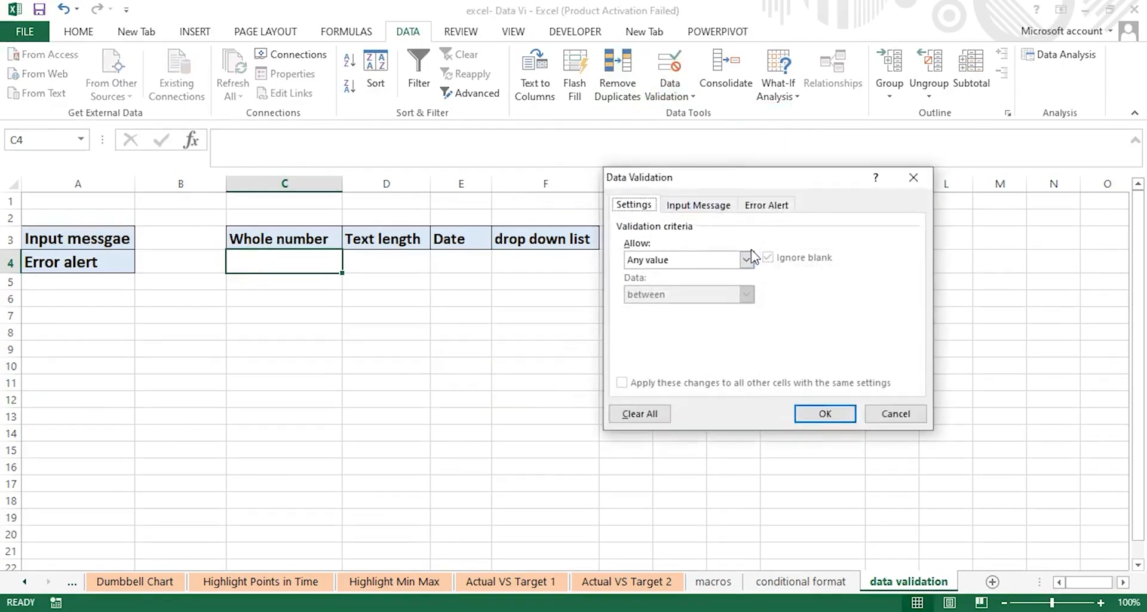
pyautogui.click(746, 259)
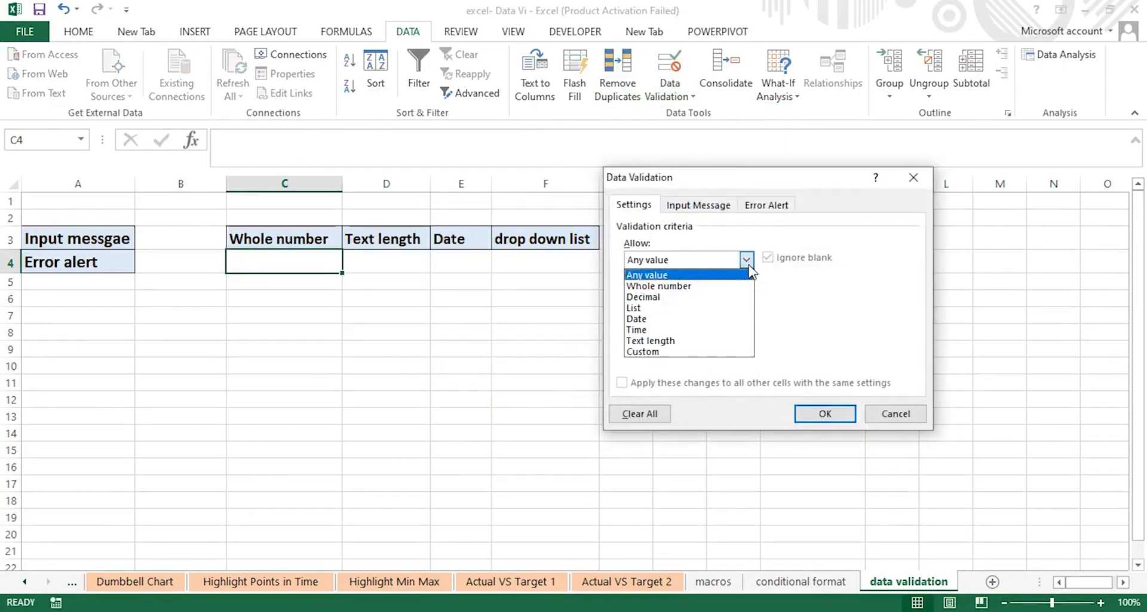
pyautogui.click(658, 286)
pyautogui.click(646, 329)
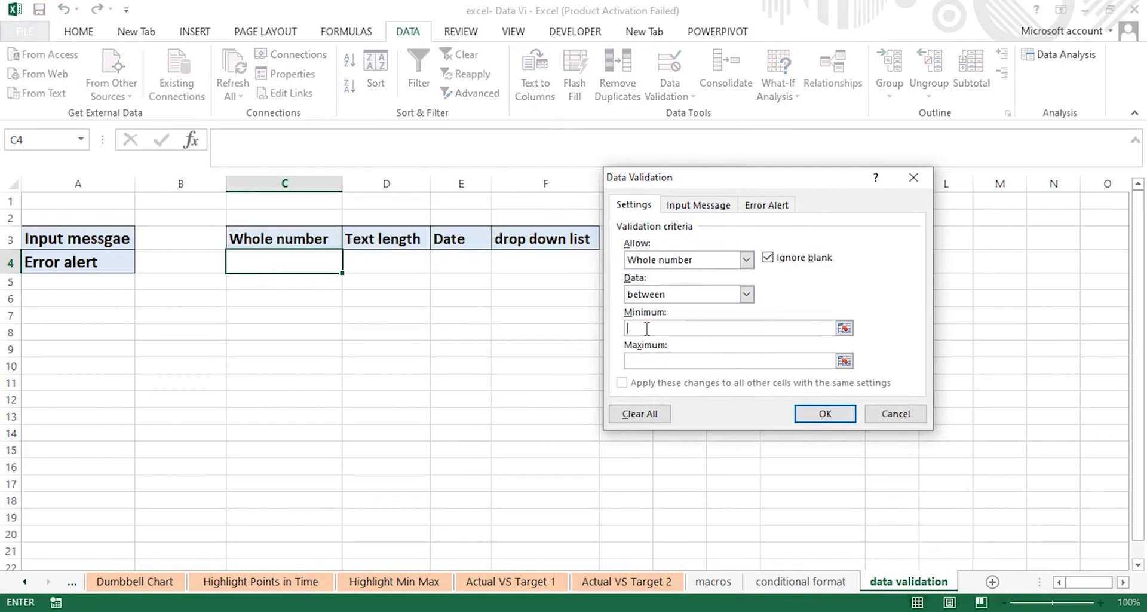
pyautogui.write('10')
pyautogui.write('100')
pyautogui.click(827, 413)
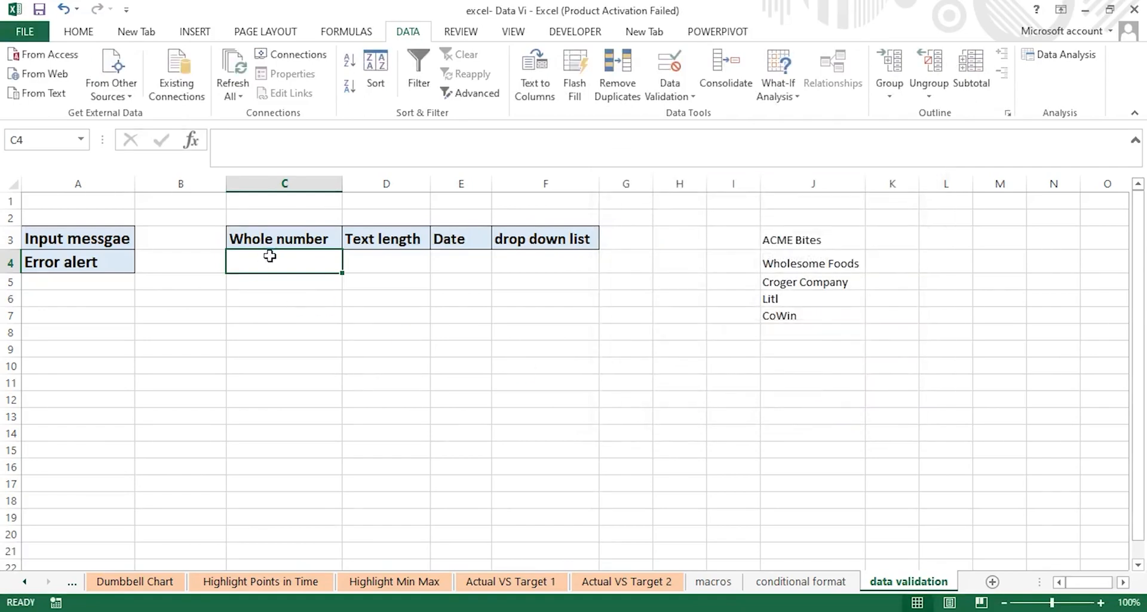
# Enter 10 in cell C4 as a value within the whole number rule.
pyautogui.write('1')
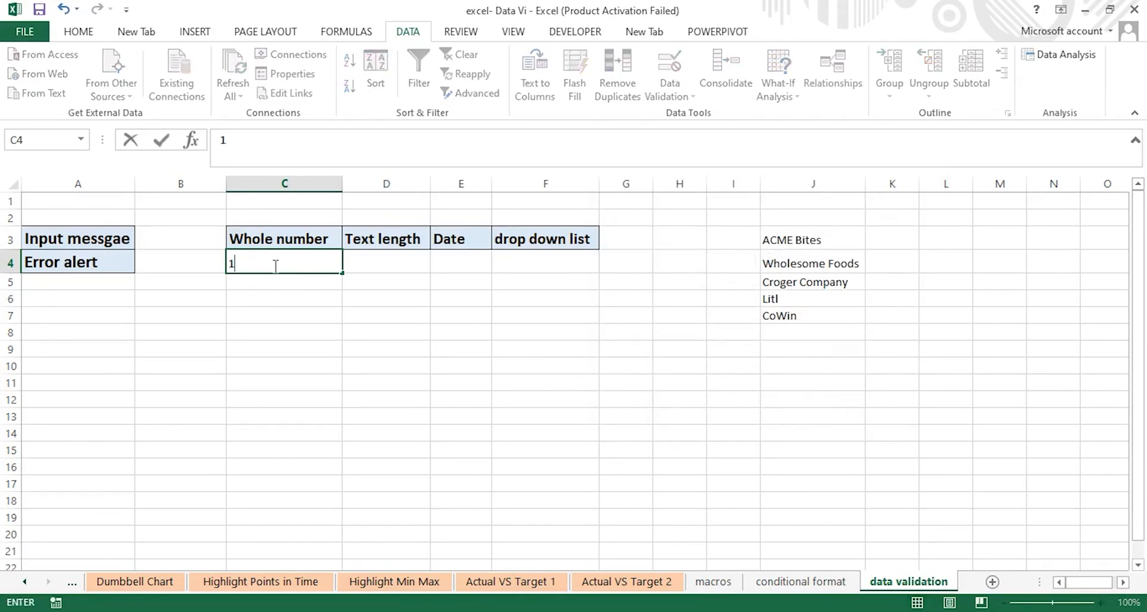
pyautogui.write('0')
pyautogui.press('Return')
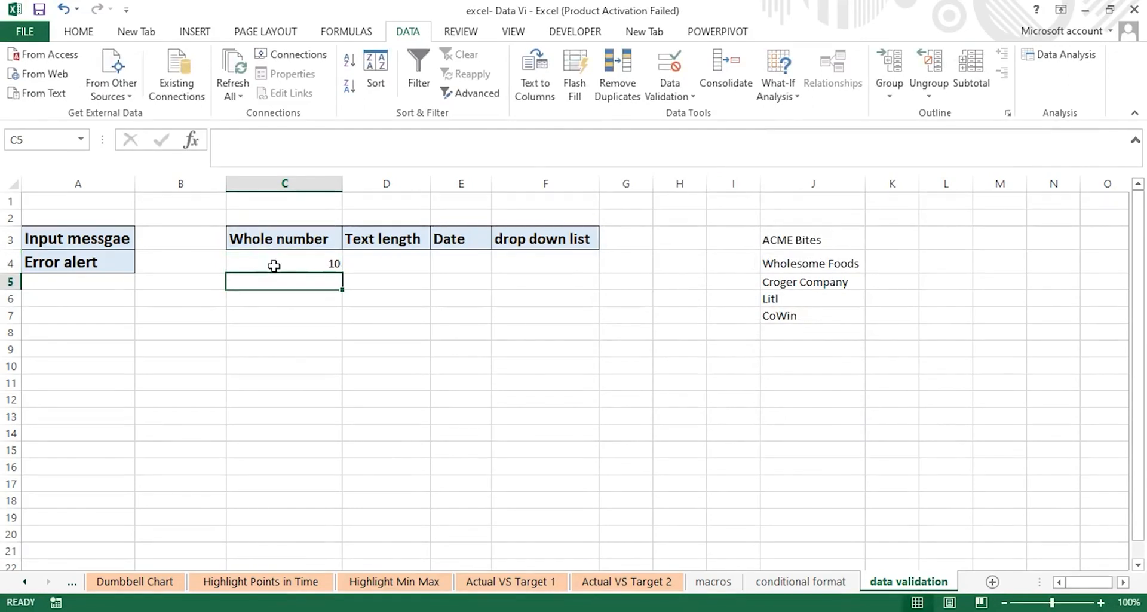
# Test the whole number rule by trying to enter 120 in cell C4, and discard the entry.
pyautogui.click(298, 261)
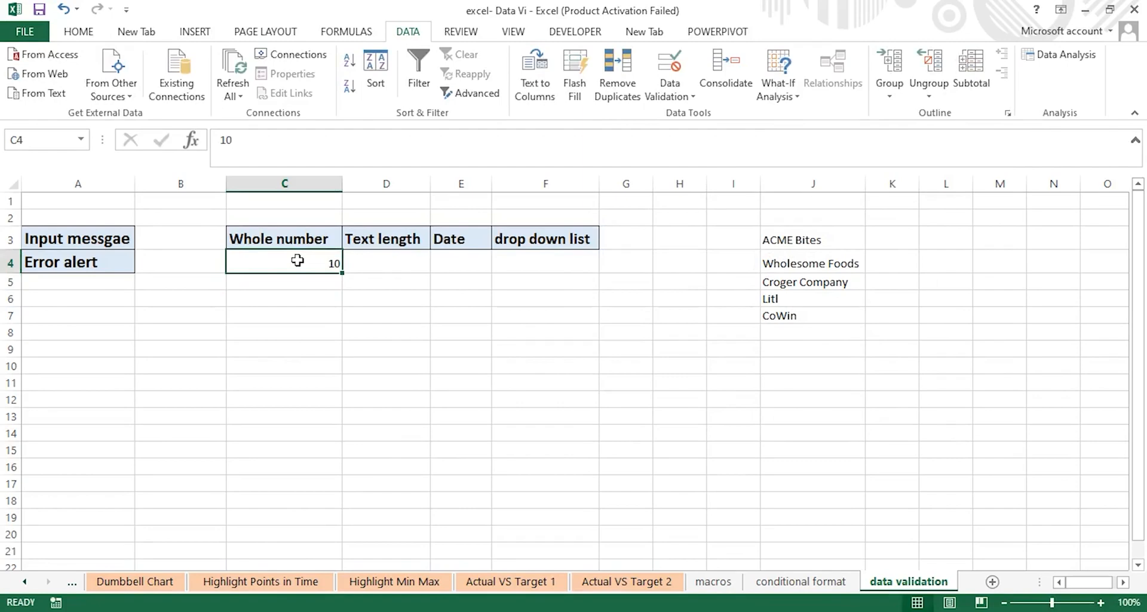
pyautogui.write('120')
pyautogui.press('Return')
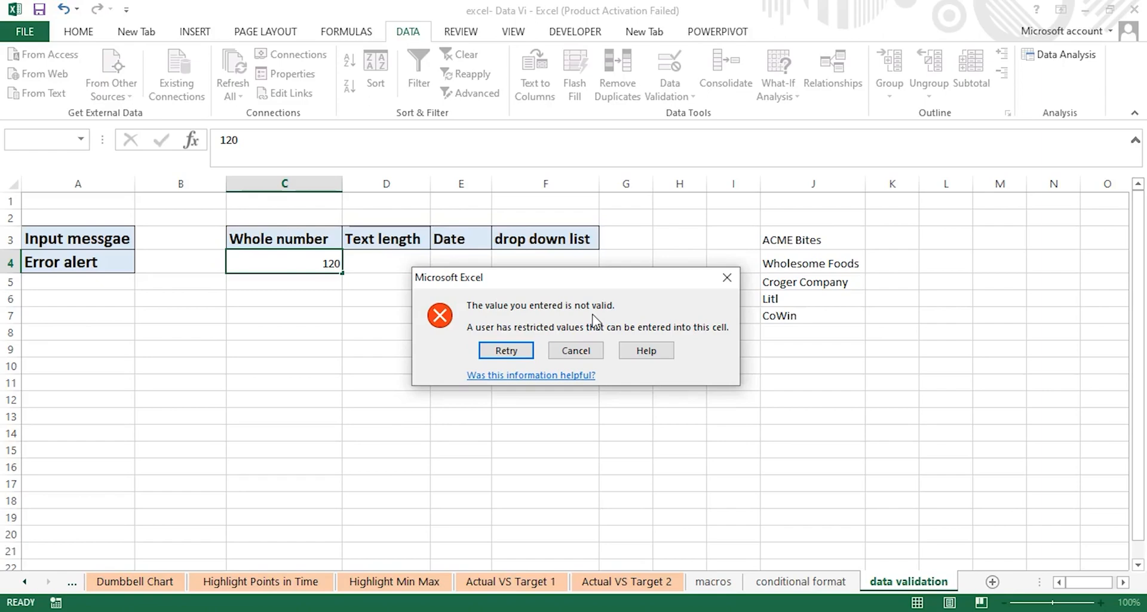
pyautogui.click(727, 278)
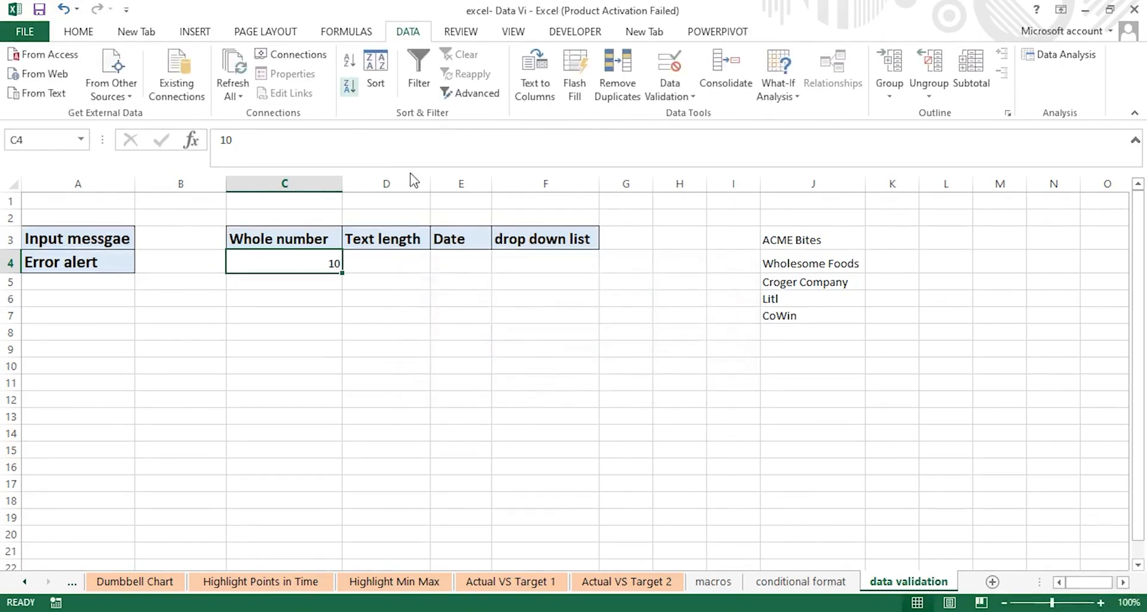
# Apply a text length validation rule of type between to cell D4, with a maximum of 10 characters.
pyautogui.click(373, 269)
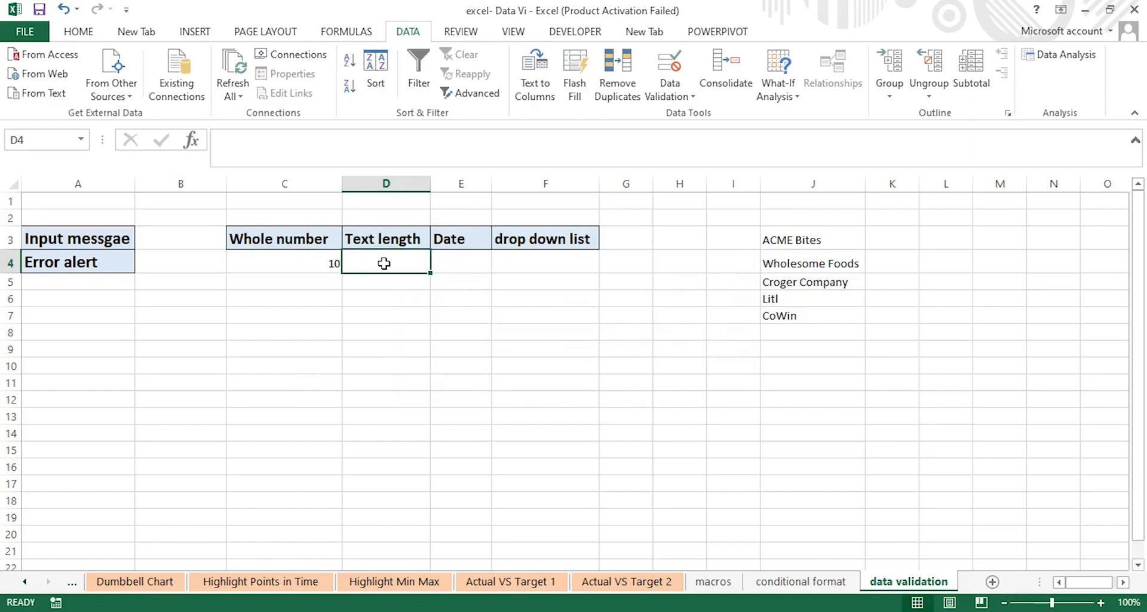
pyautogui.click(678, 96)
pyautogui.click(685, 116)
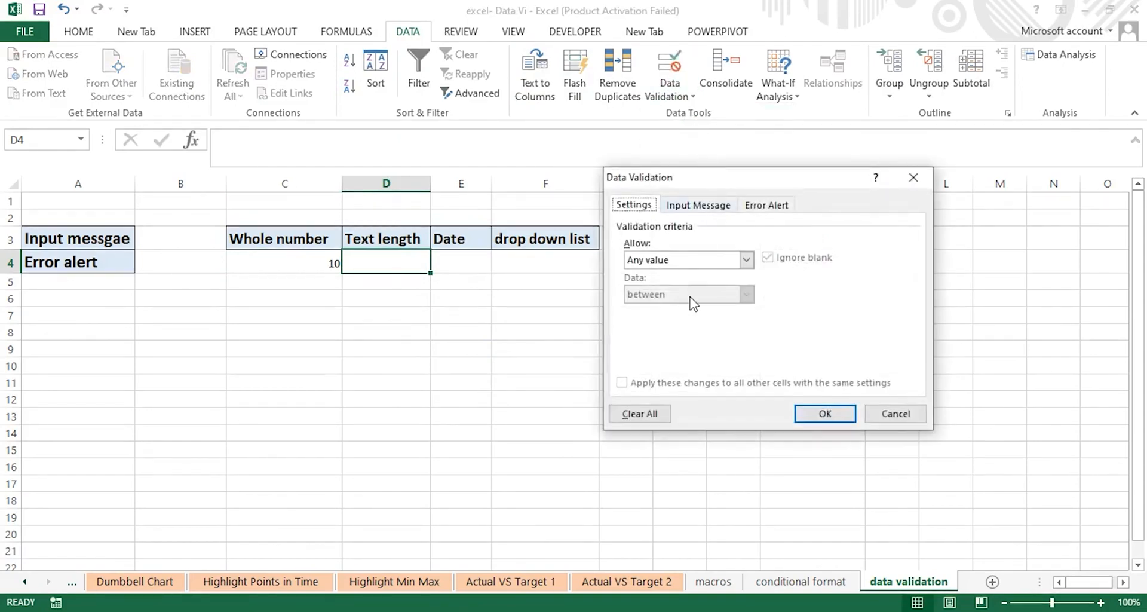
pyautogui.click(747, 260)
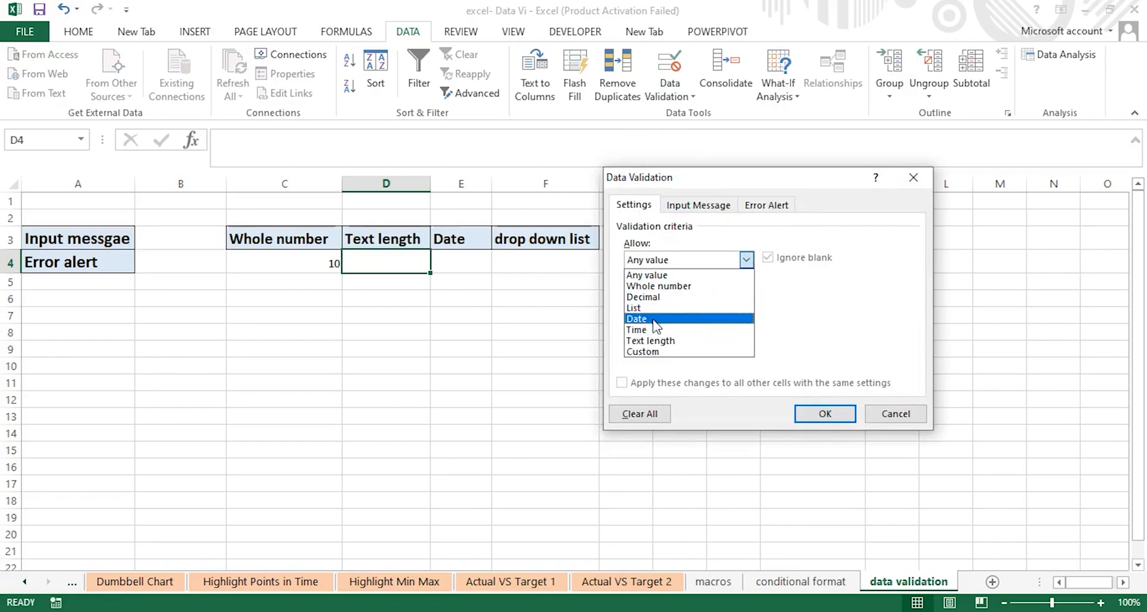
pyautogui.click(641, 340)
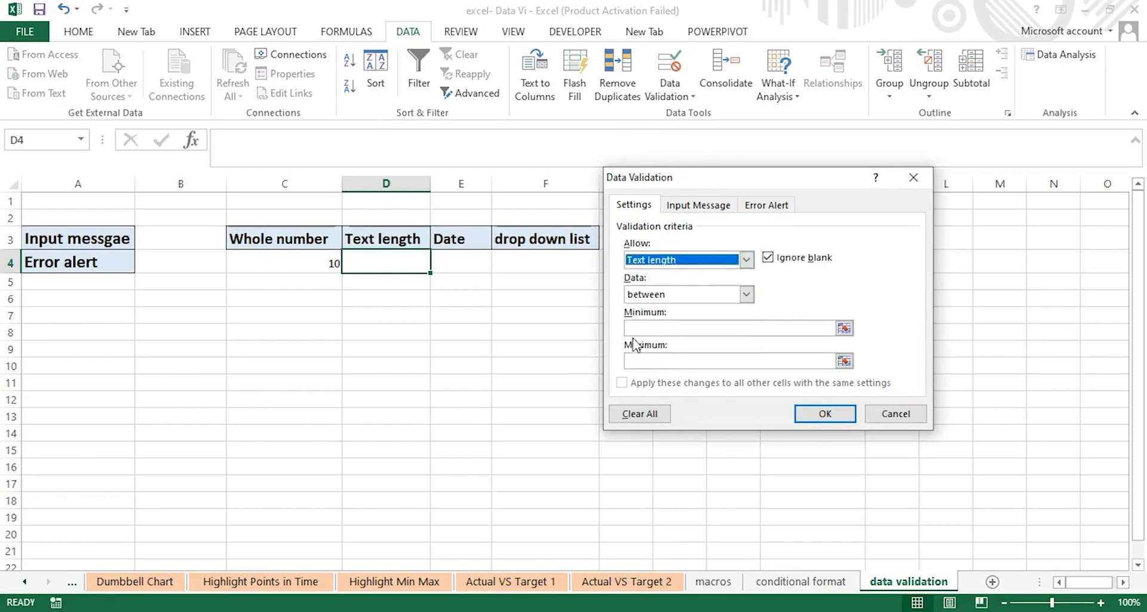
pyautogui.click(637, 328)
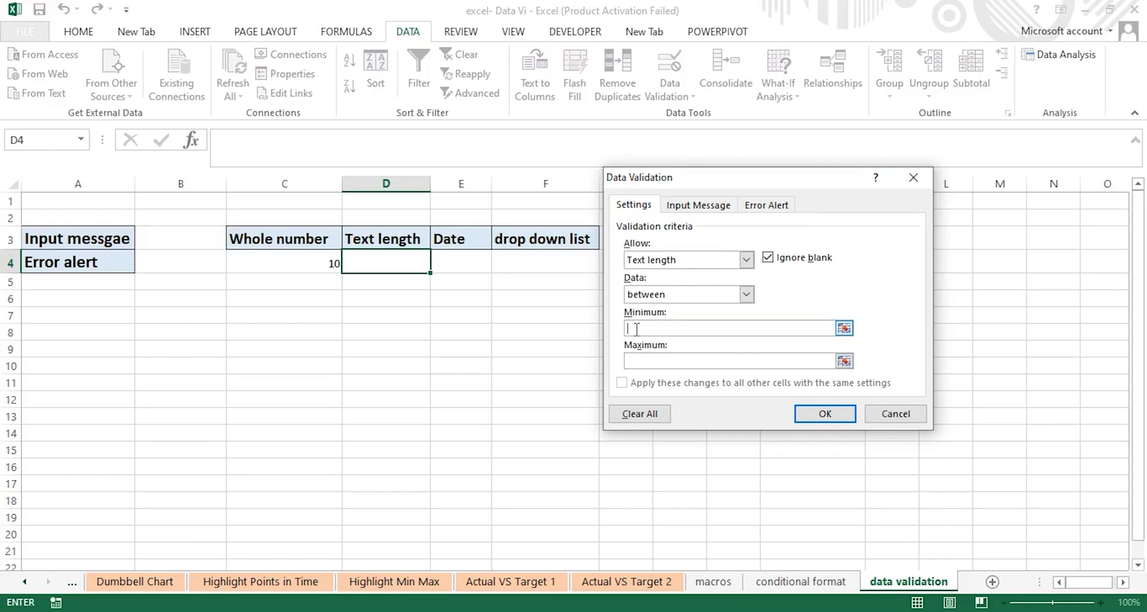
pyautogui.click(642, 361)
pyautogui.write('10')
pyautogui.click(825, 415)
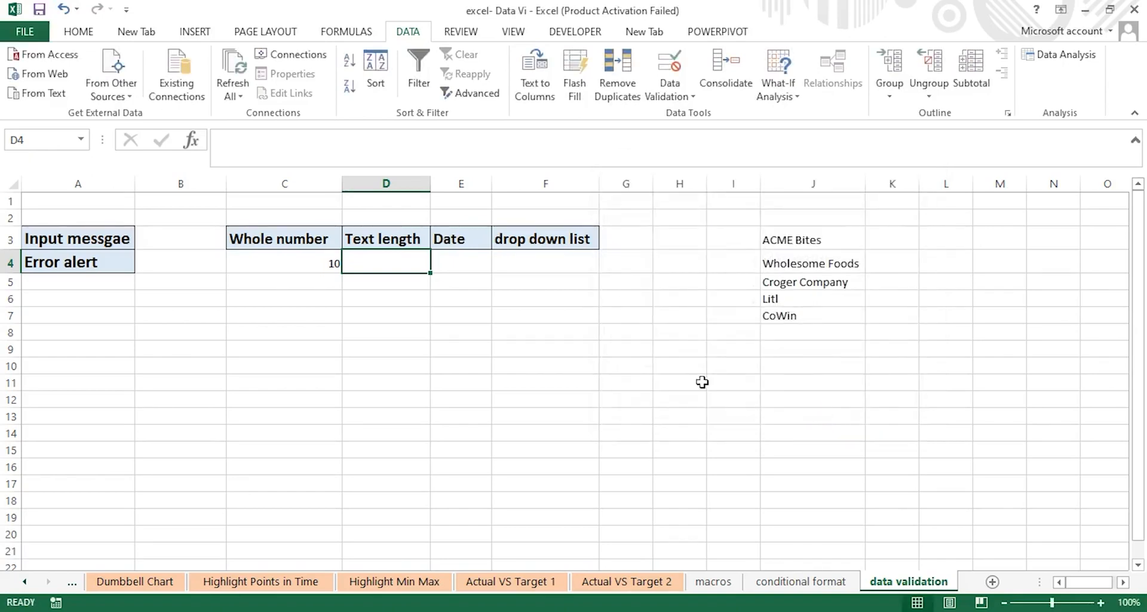
# Test the text length rule by trying to enter "text to from my list" in cell D4, and discard the entry.
pyautogui.doubleClick(367, 261)
pyautogui.write('text to')
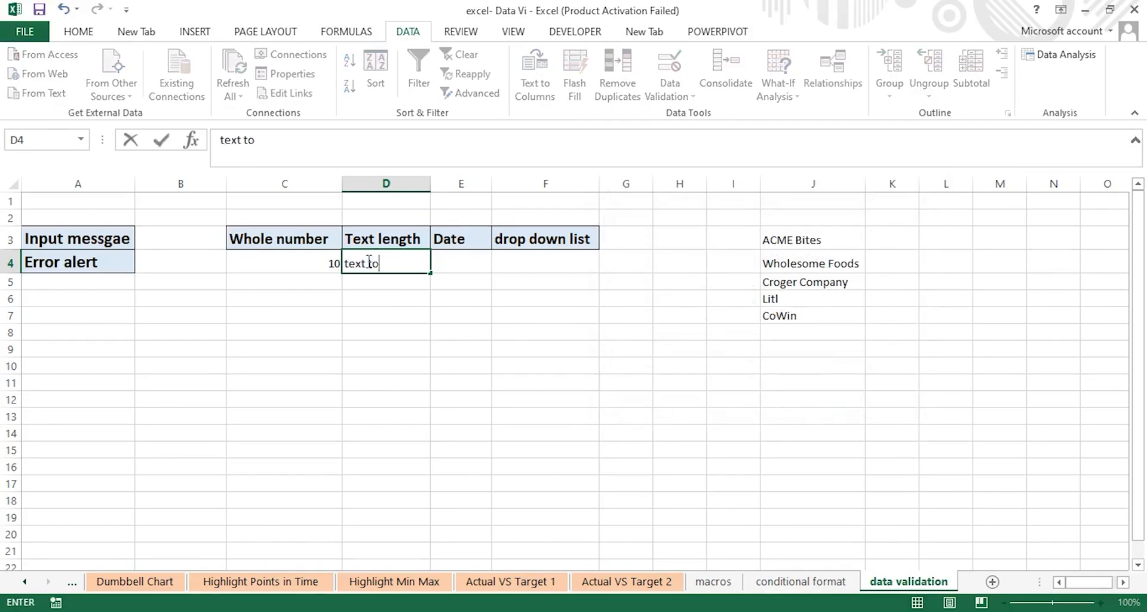
pyautogui.write(' from m')
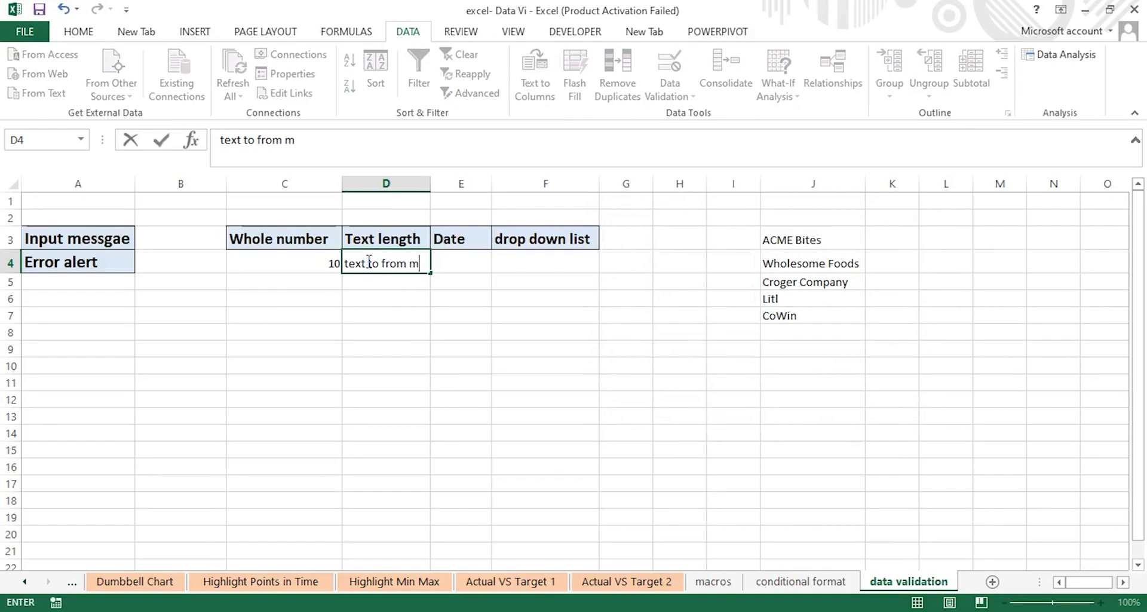
pyautogui.write('y list')
pyautogui.press('Return')
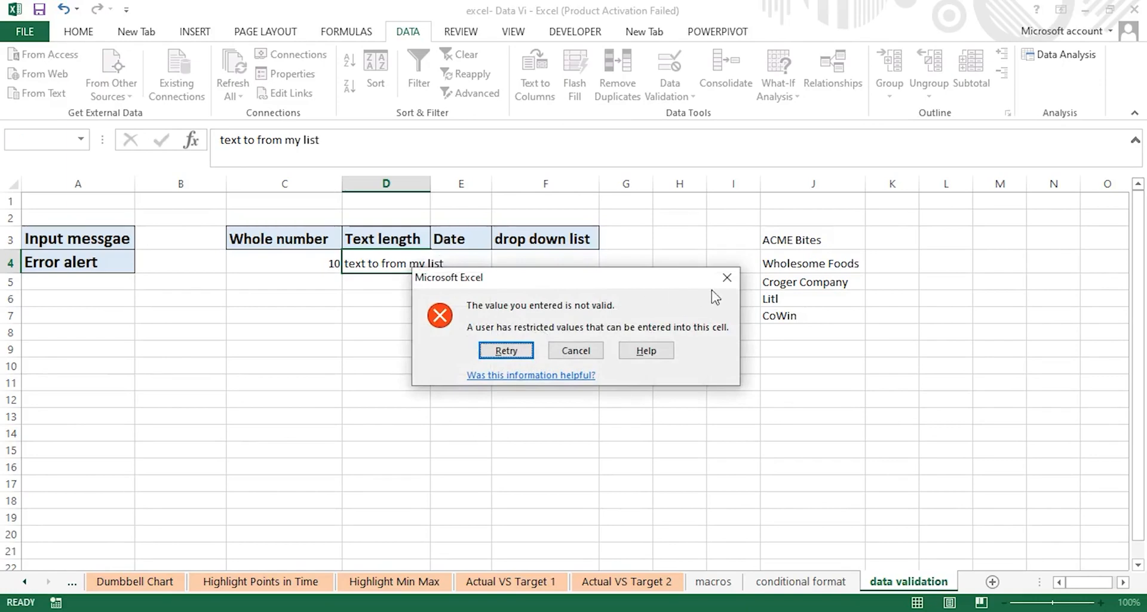
pyautogui.click(726, 277)
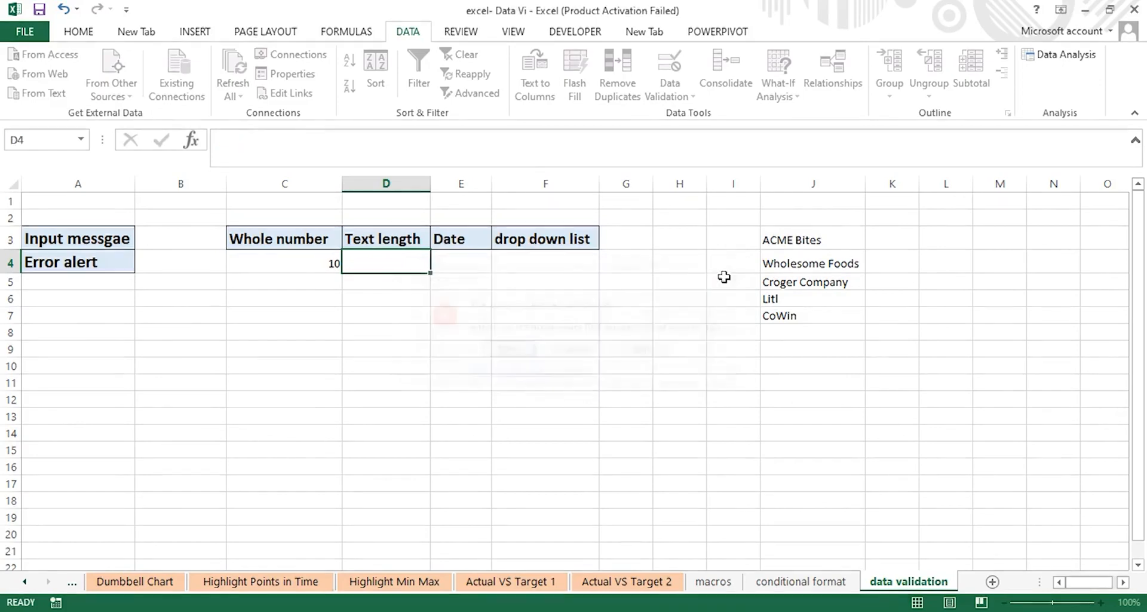
# Widen column E slightly and restrict cell E4 to dates between 1/3/2019 and 2/4/2019 with data validation.
pyautogui.click(457, 262)
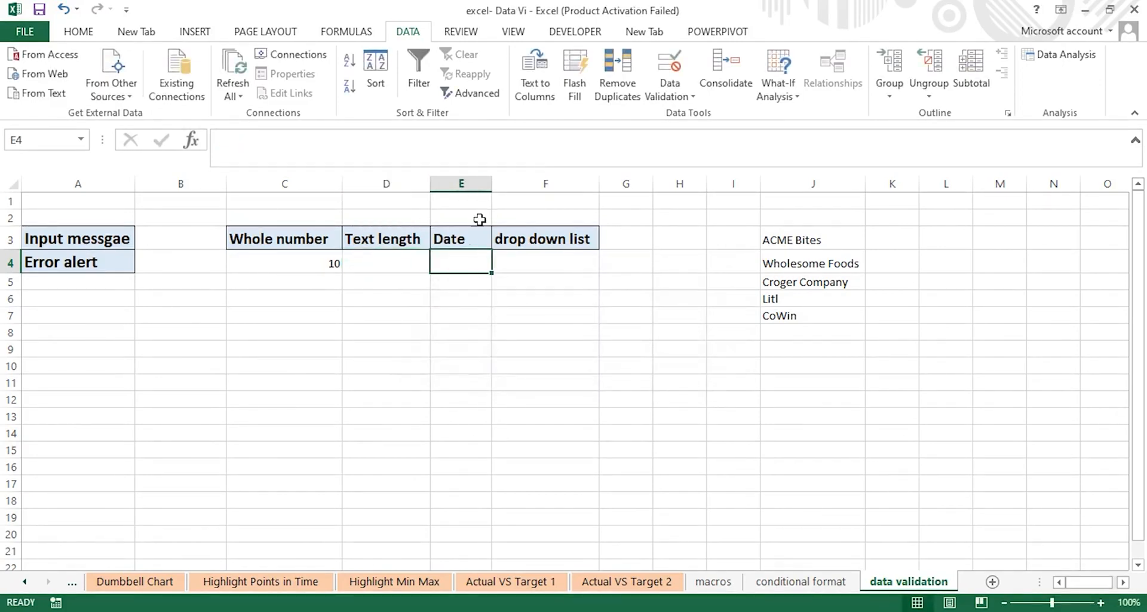
pyautogui.moveTo(493, 183); pyautogui.dragTo(507, 184)
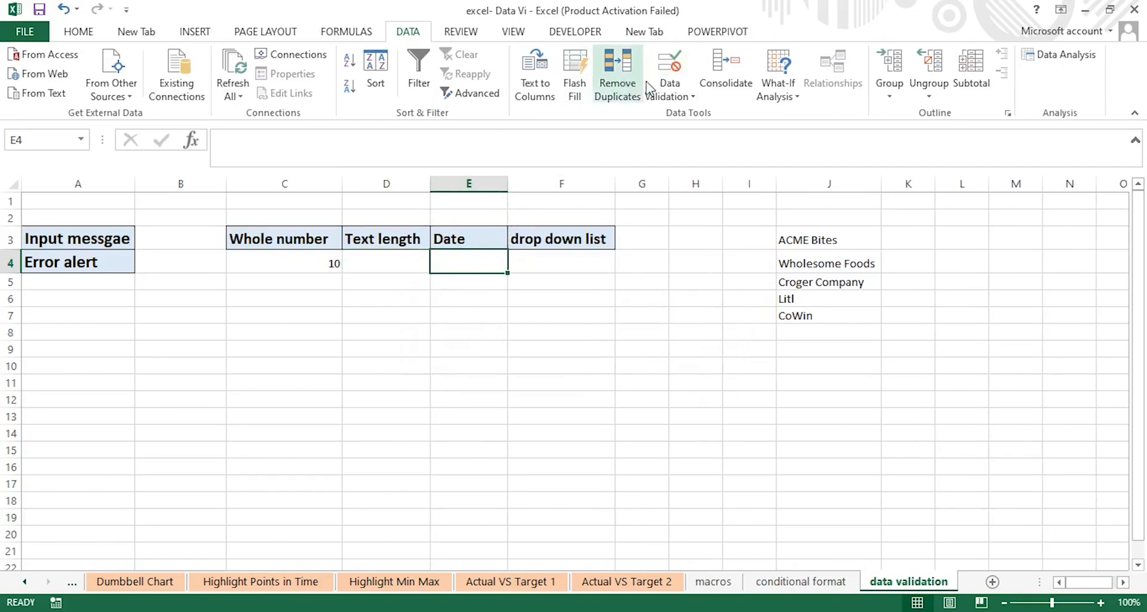
pyautogui.click(666, 96)
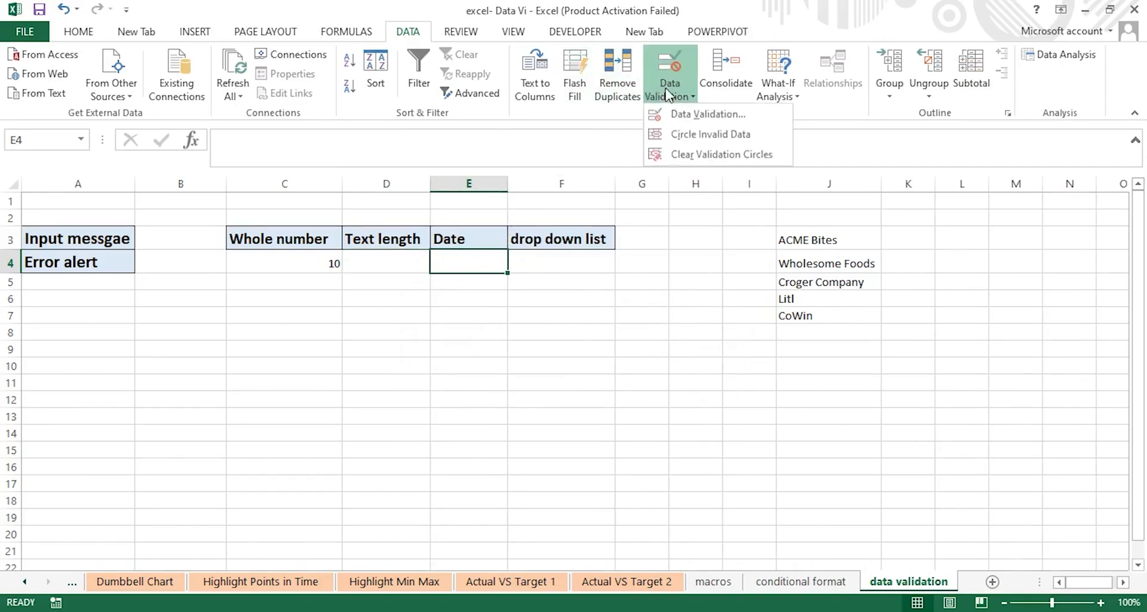
pyautogui.click(711, 113)
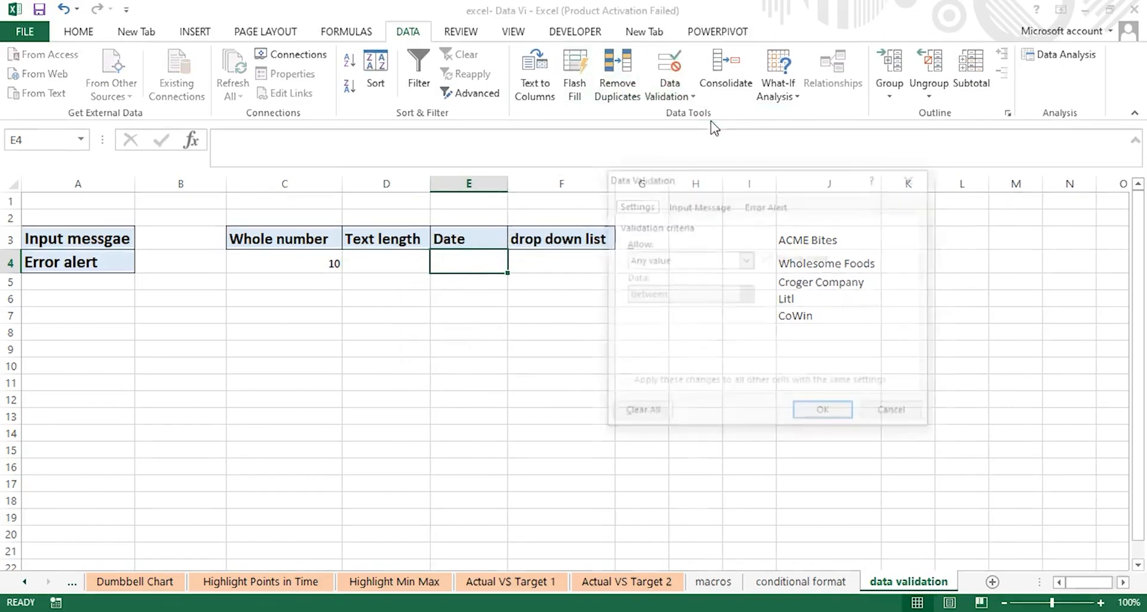
pyautogui.click(747, 259)
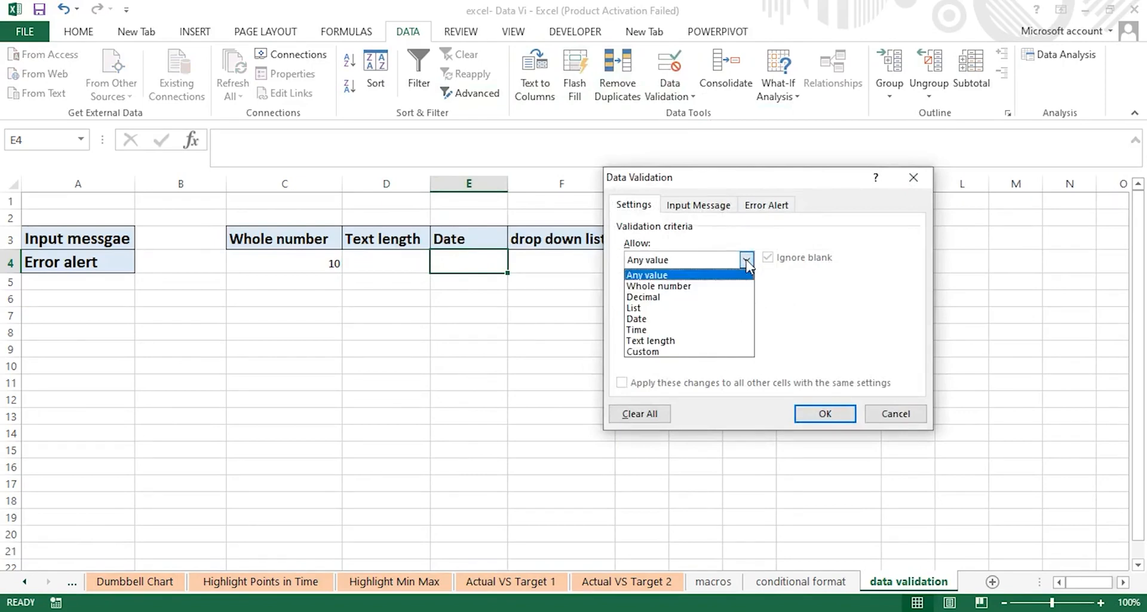
pyautogui.click(642, 319)
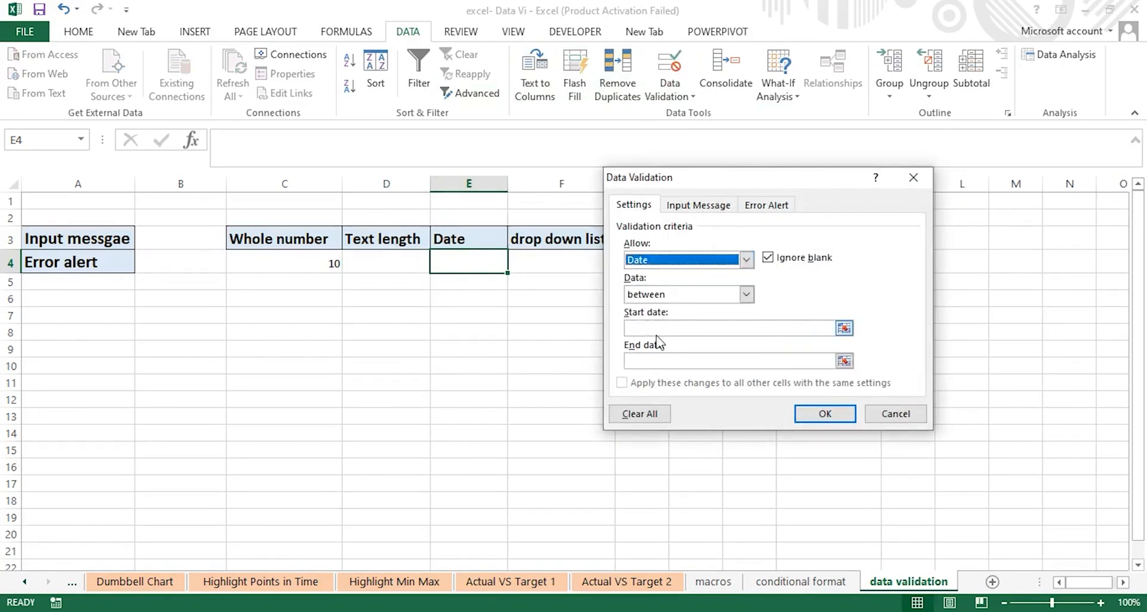
pyautogui.click(643, 327)
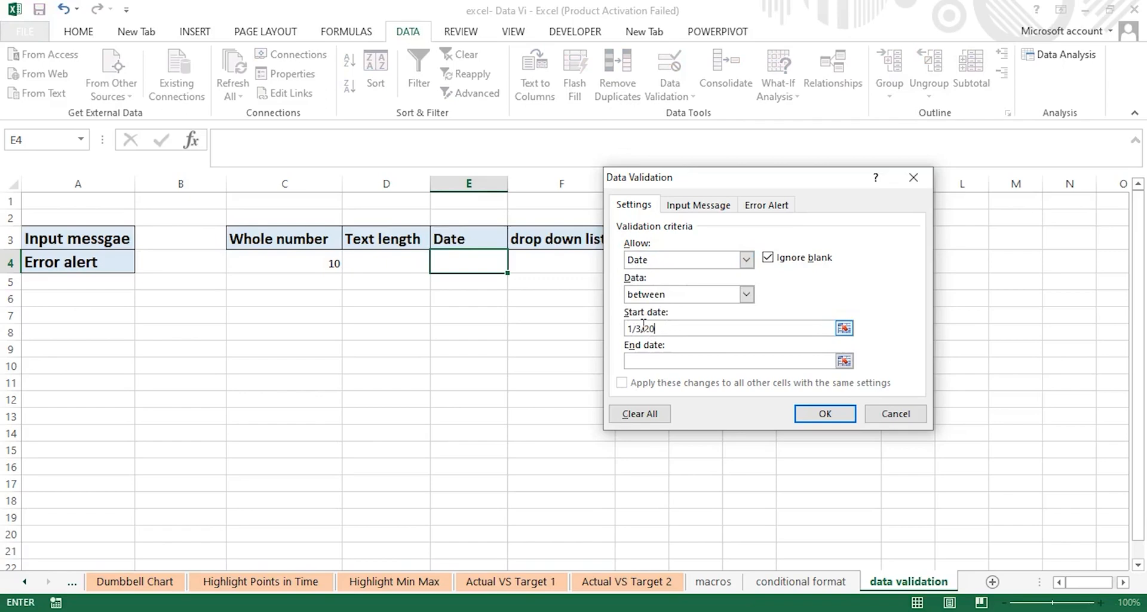
pyautogui.write('1/3/2019')
pyautogui.click(647, 359)
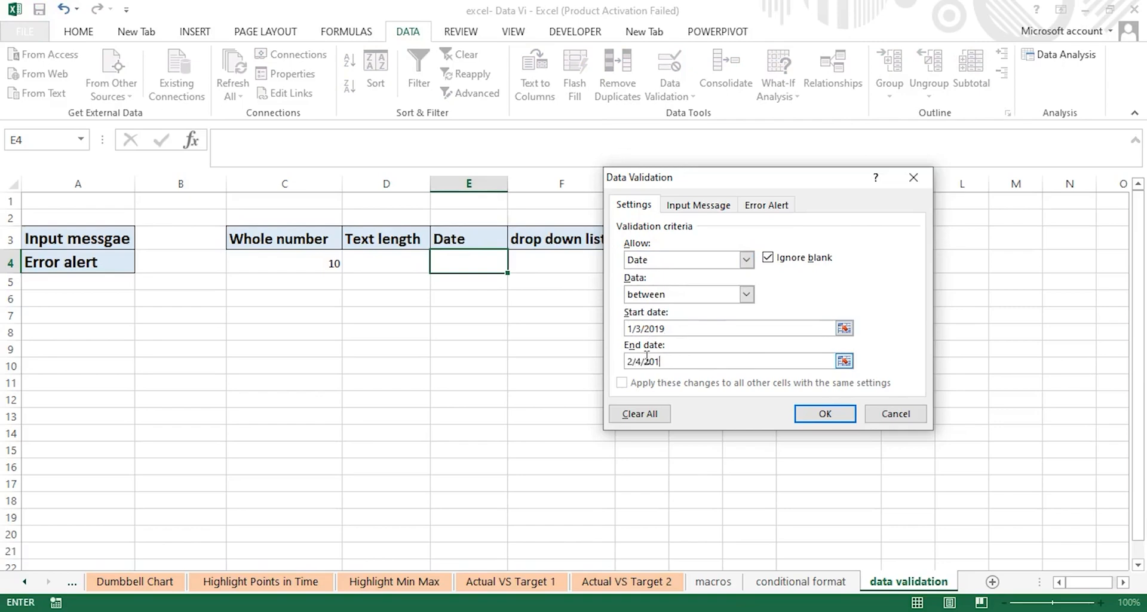
pyautogui.click(817, 418)
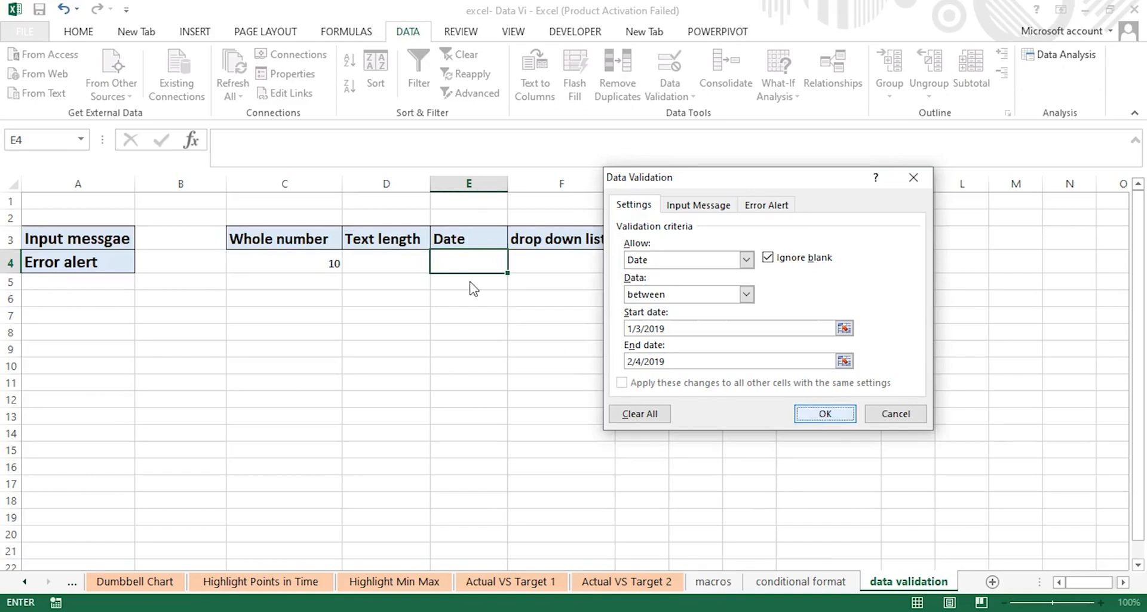
# Test the date rule by trying to enter 5/5/2020 in cell E4, and discard the entry.
pyautogui.doubleClick(454, 264)
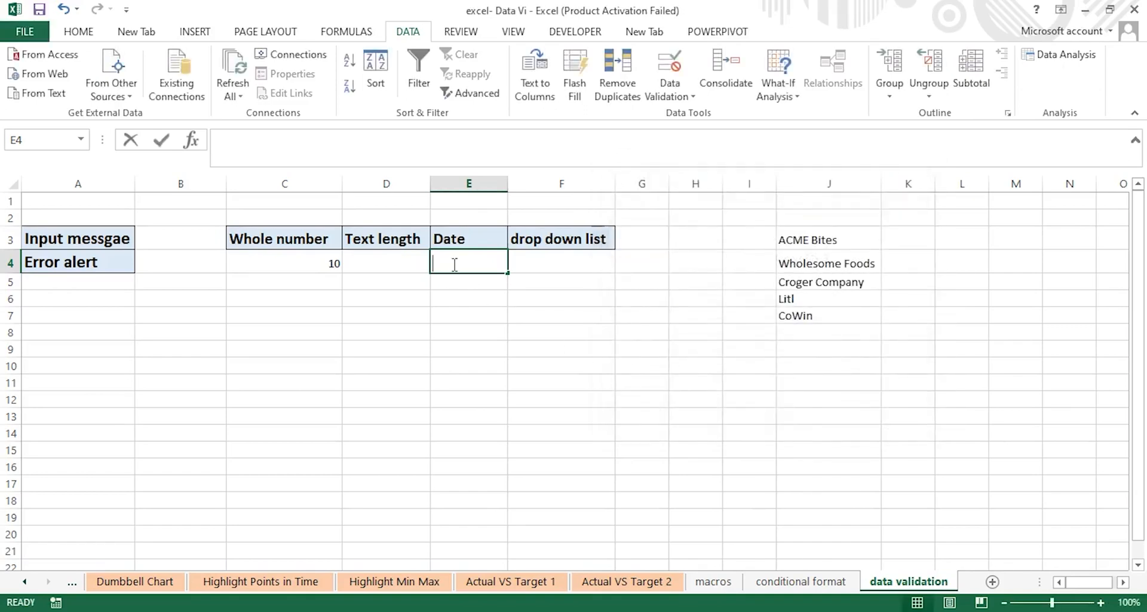
pyautogui.write('5')
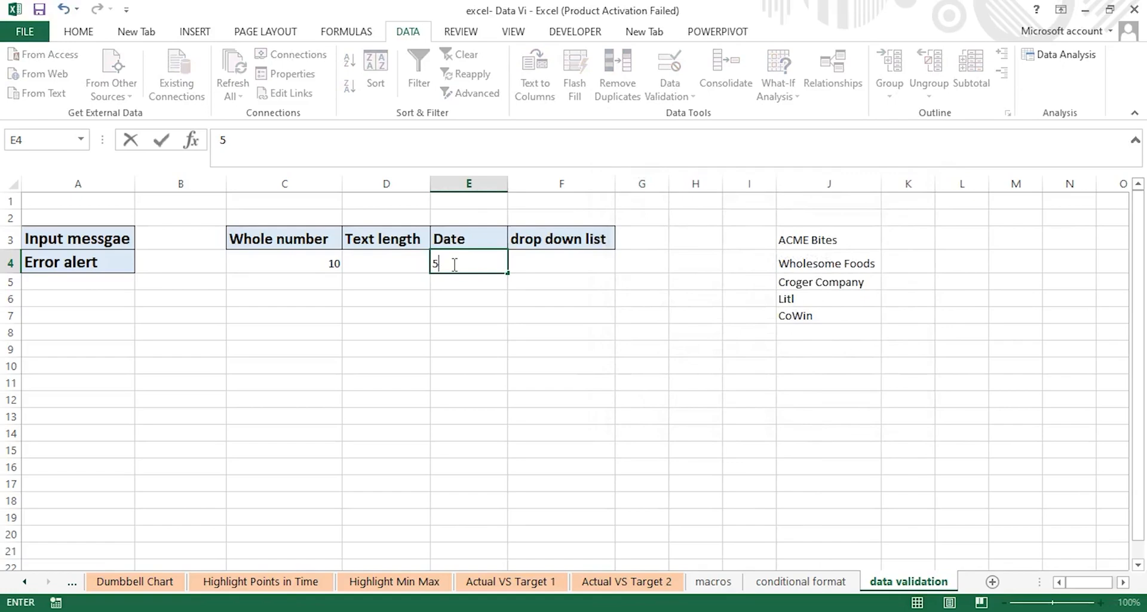
pyautogui.write('/5/2')
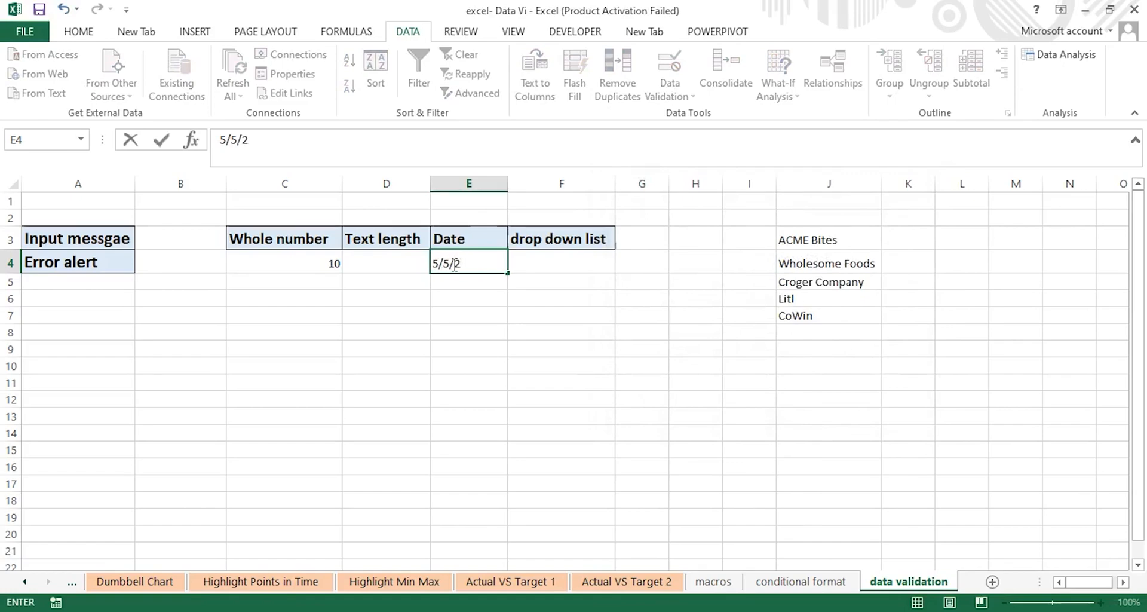
pyautogui.write('020')
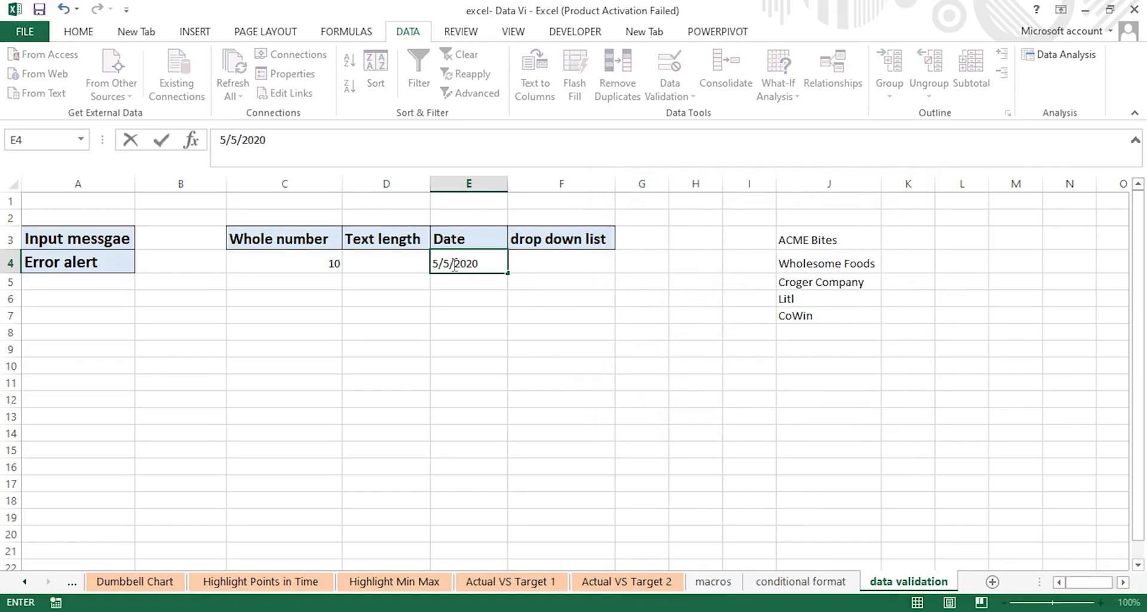
pyautogui.press('Return')
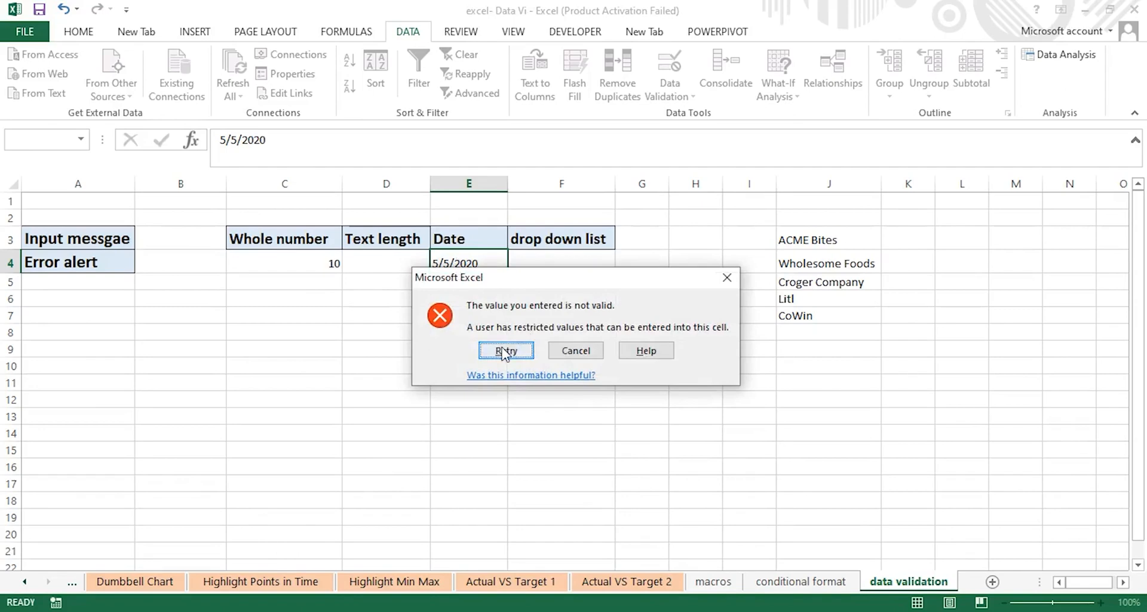
pyautogui.click(727, 277)
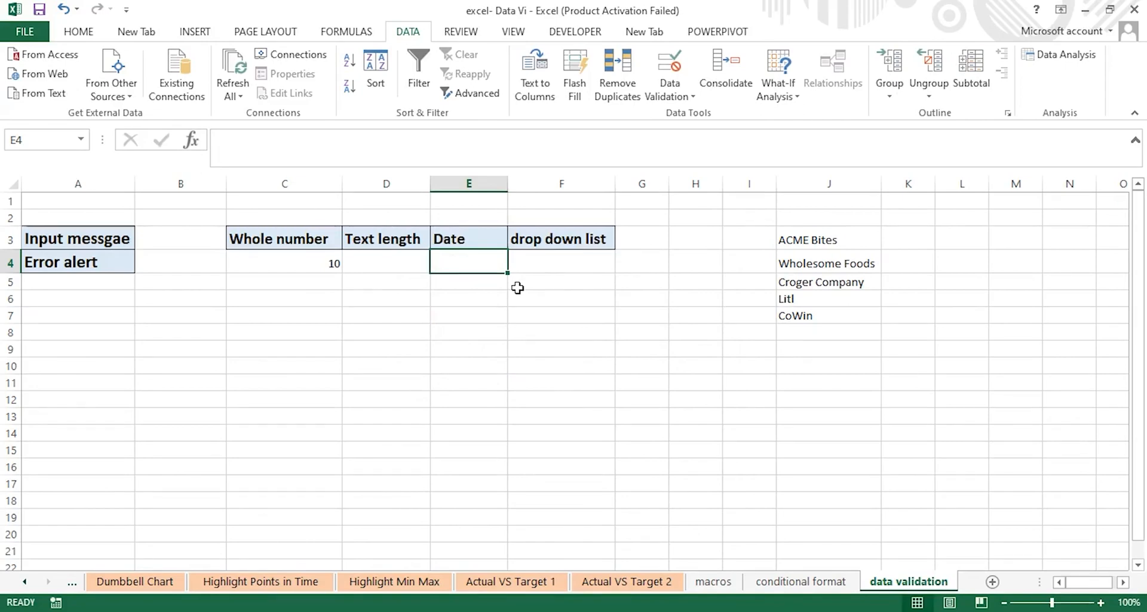
# Restrict cell F4 to a drop-down list sourced from cells J3:J7, and check the choices it offers.
pyautogui.click(544, 260)
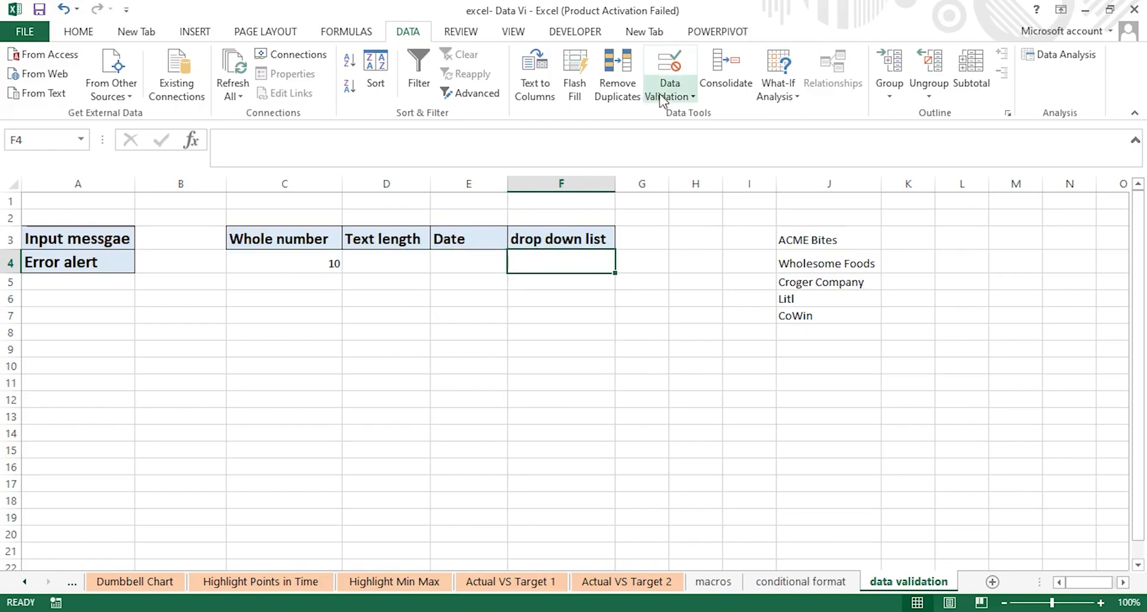
pyautogui.click(678, 101)
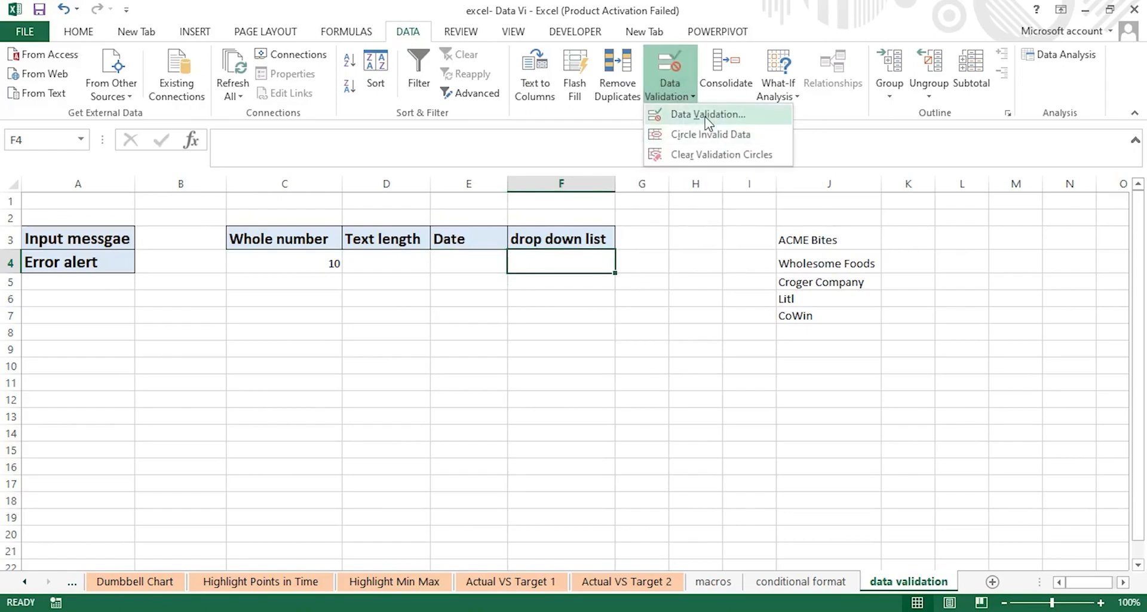
pyautogui.click(708, 120)
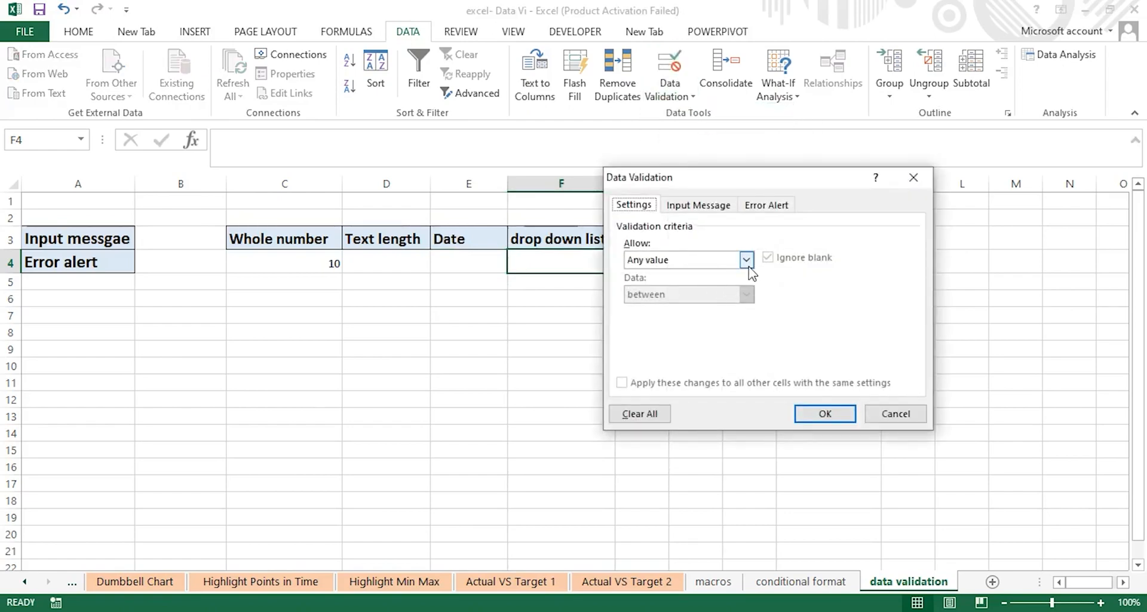
pyautogui.click(747, 263)
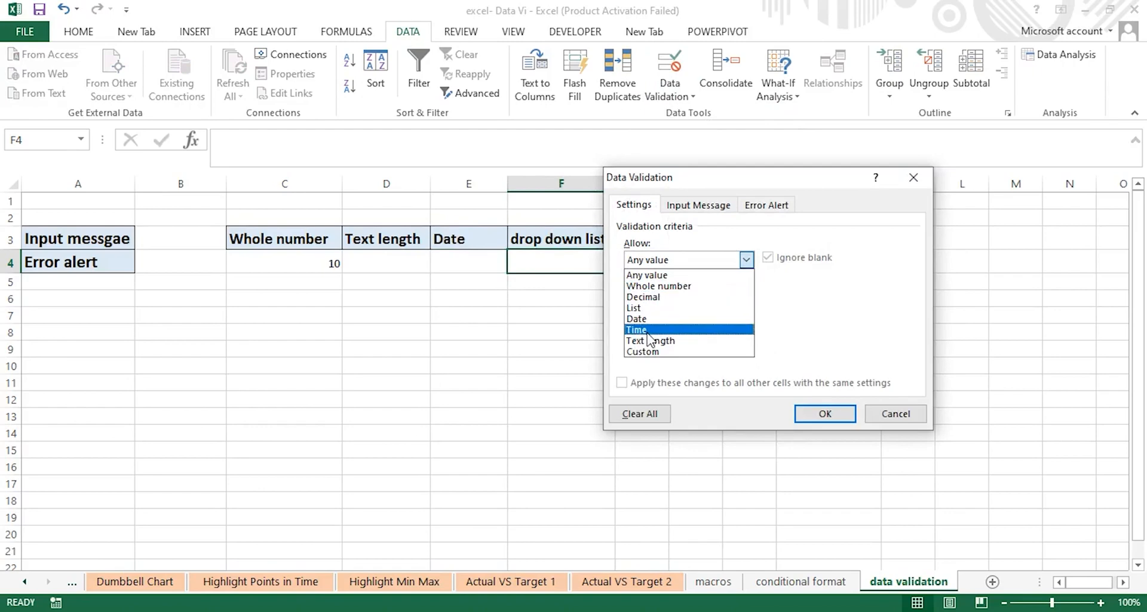
pyautogui.click(640, 308)
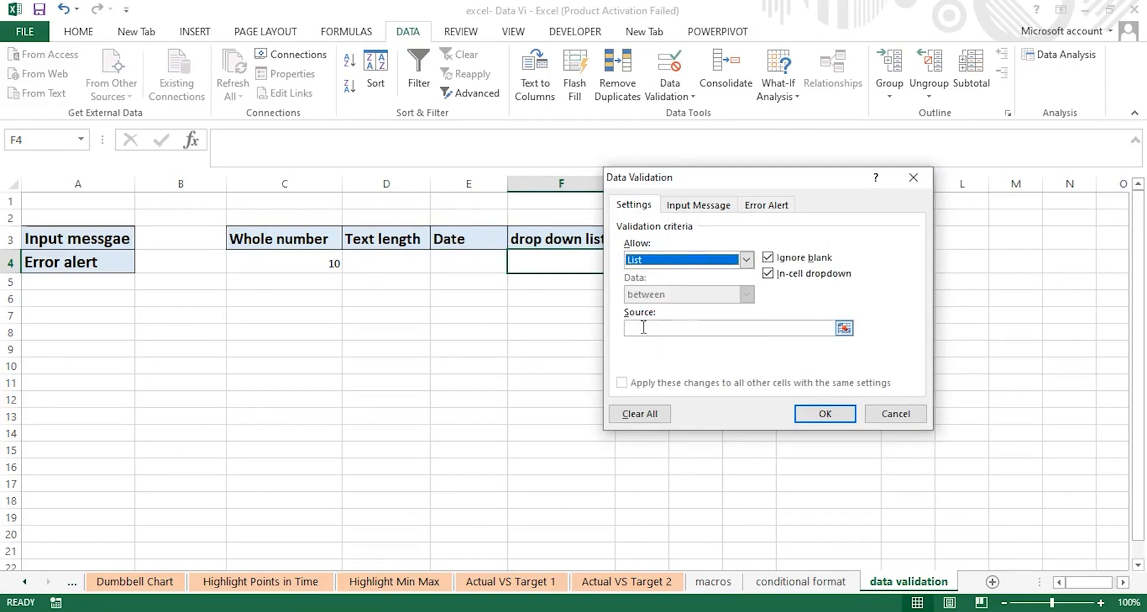
pyautogui.click(644, 328)
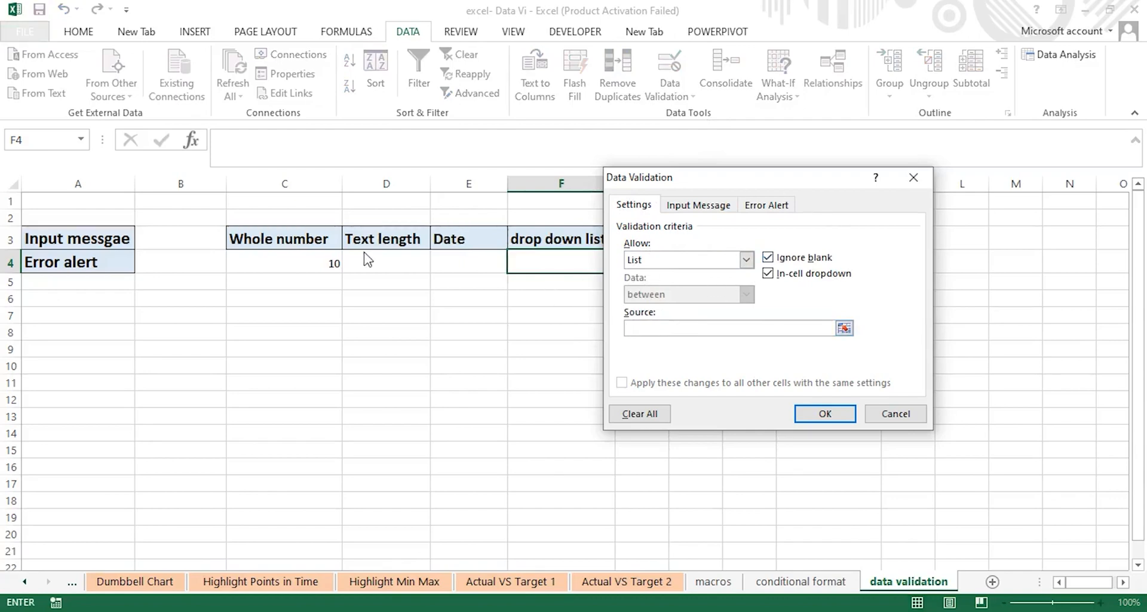
pyautogui.moveTo(734, 181); pyautogui.dragTo(411, 206)
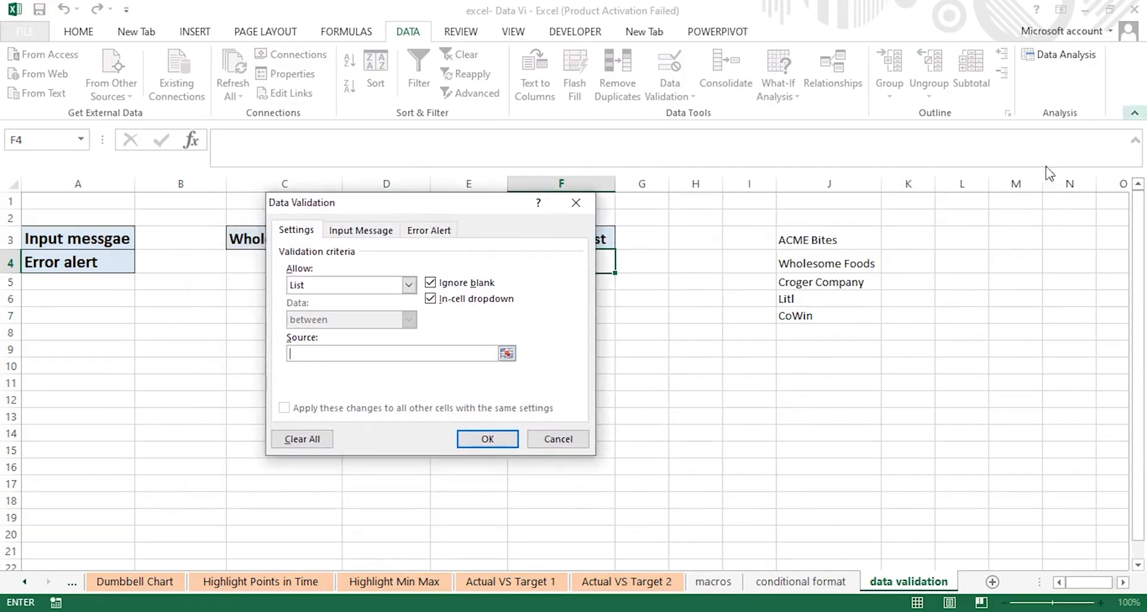
pyautogui.moveTo(797, 234); pyautogui.dragTo(799, 317)
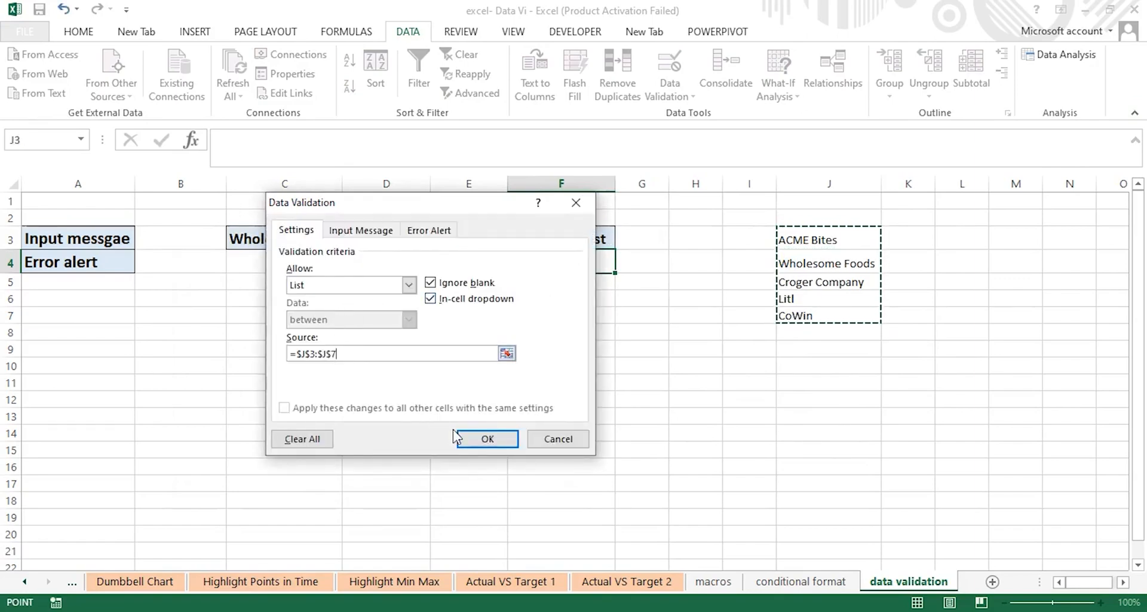
pyautogui.click(469, 438)
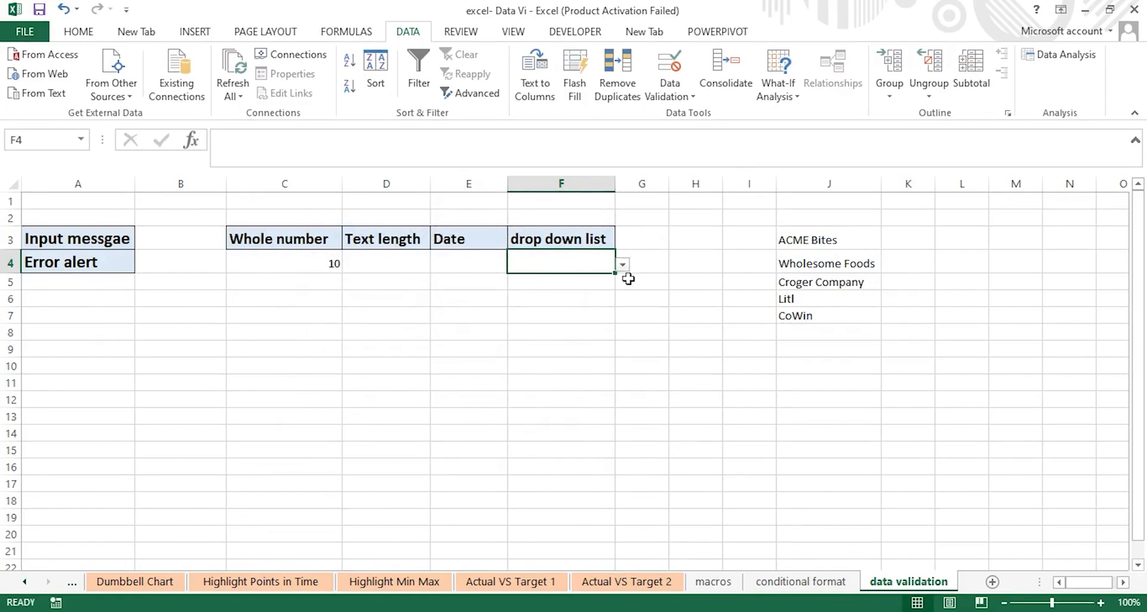
pyautogui.click(624, 266)
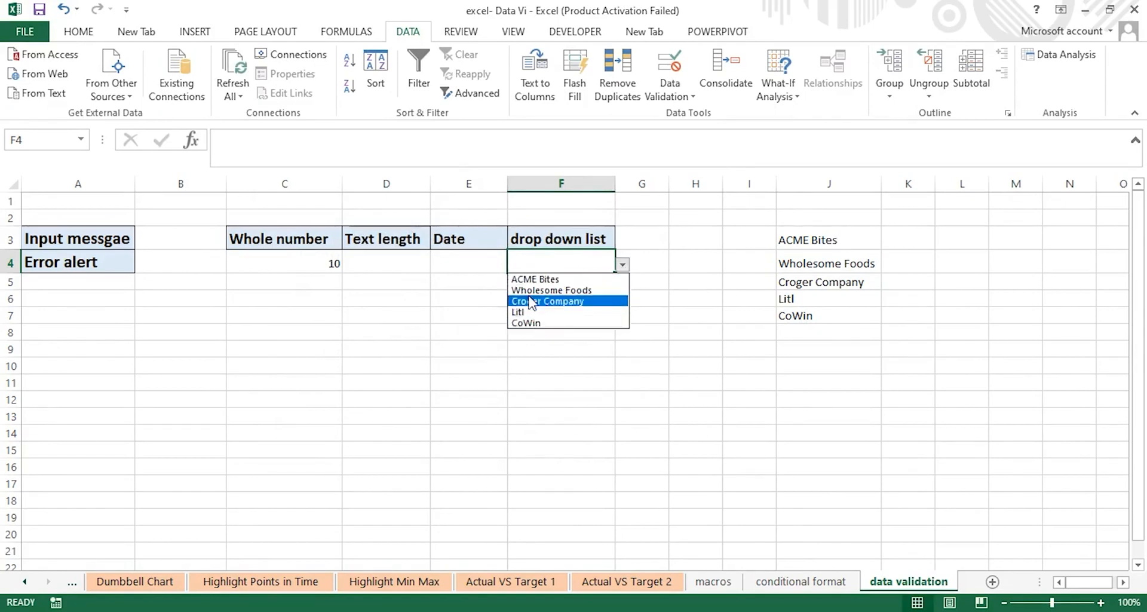
pyautogui.click(623, 265)
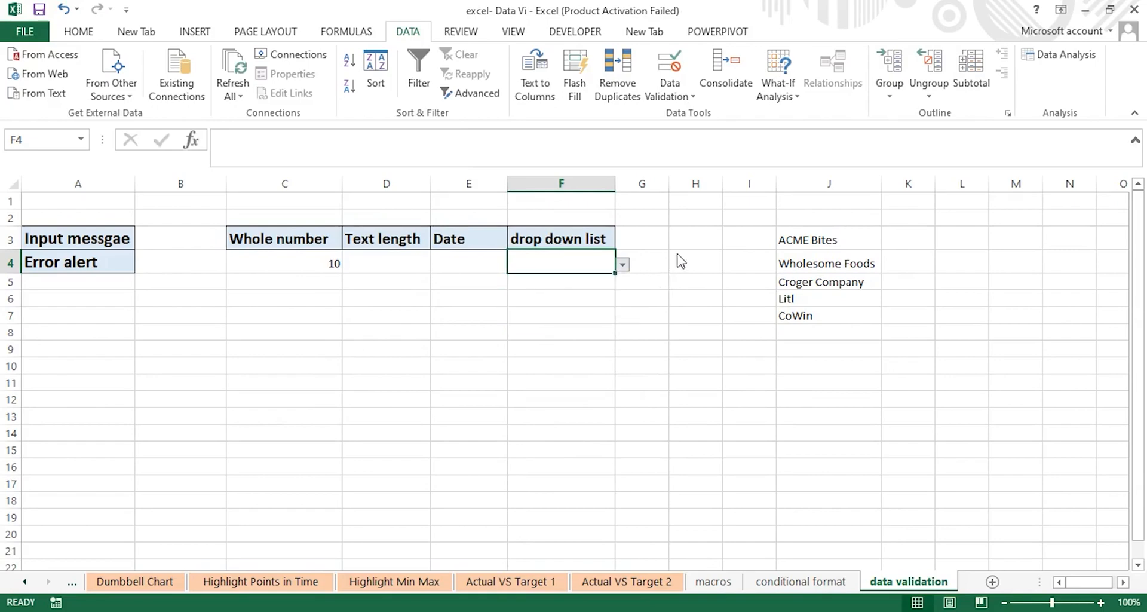
pyautogui.click(582, 313)
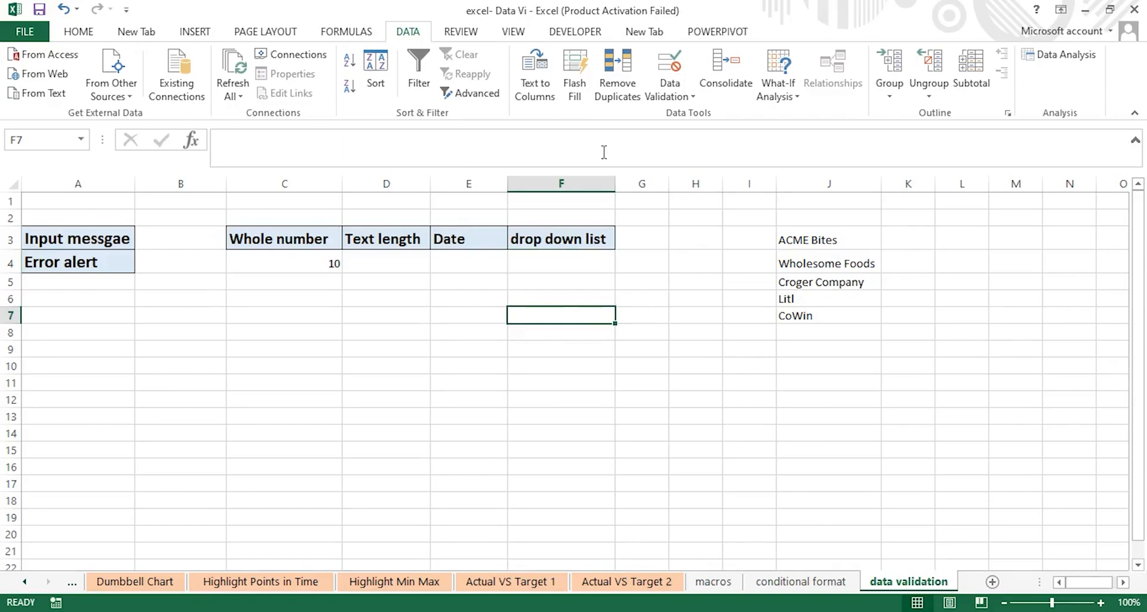
pyautogui.click(684, 97)
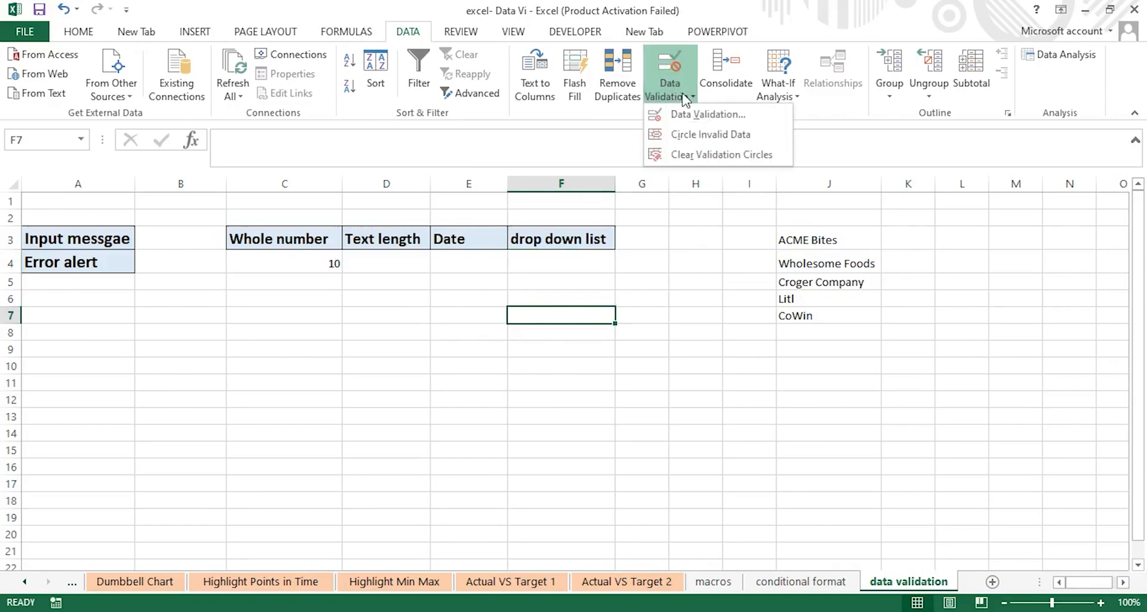
pyautogui.click(692, 115)
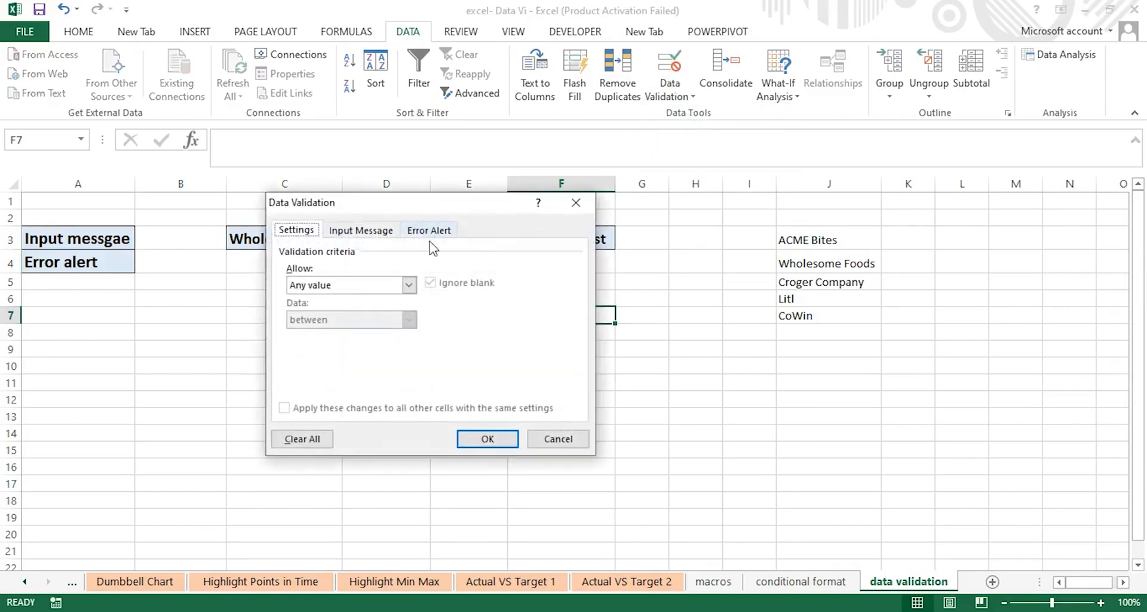
pyautogui.click(373, 234)
pyautogui.click(416, 235)
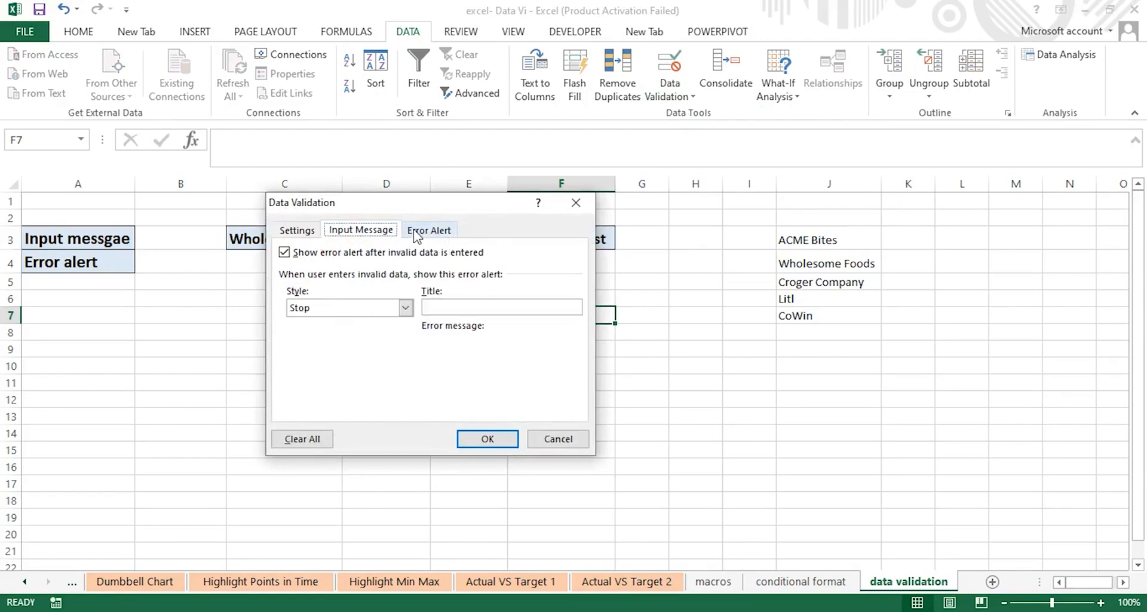
pyautogui.click(437, 306)
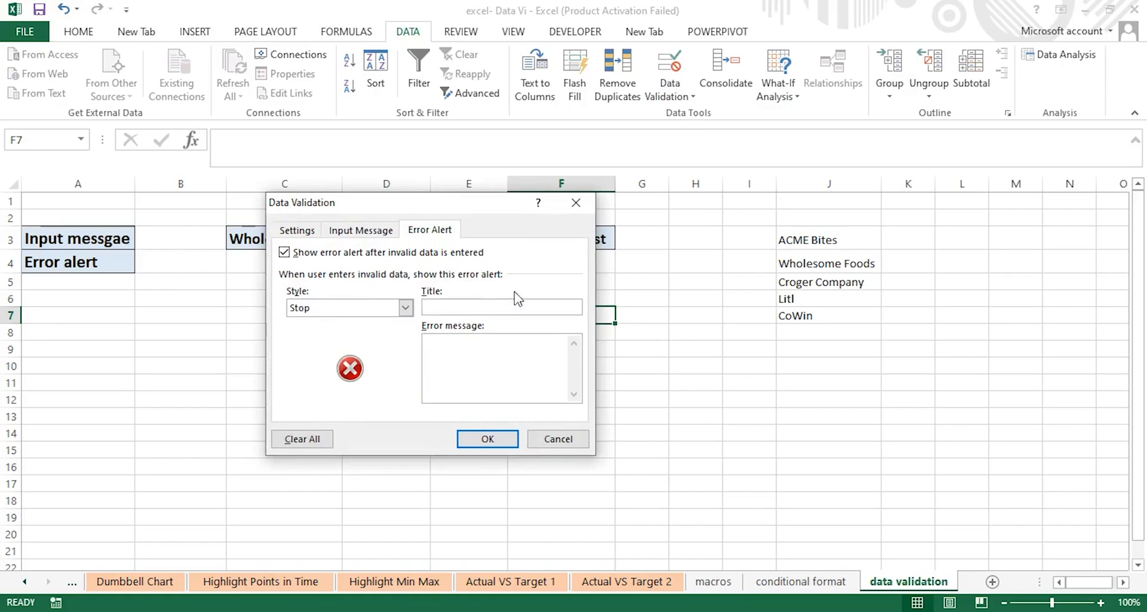
pyautogui.click(579, 203)
# Give cell C4's validation rule a Stop error alert titled "enter valid number" with the message "range between 10 to 100".
pyautogui.moveTo(302, 260)
pyautogui.mouseDown()
pyautogui.moveTo(303, 310)
pyautogui.moveTo(303, 263)
pyautogui.mouseUp()
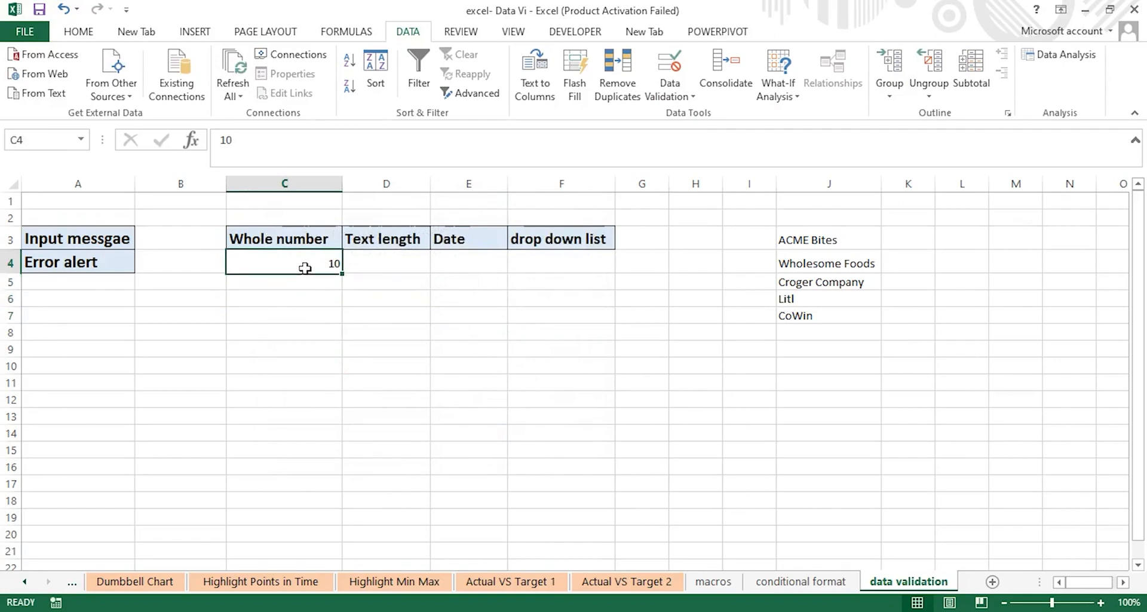
pyautogui.click(683, 97)
pyautogui.click(710, 118)
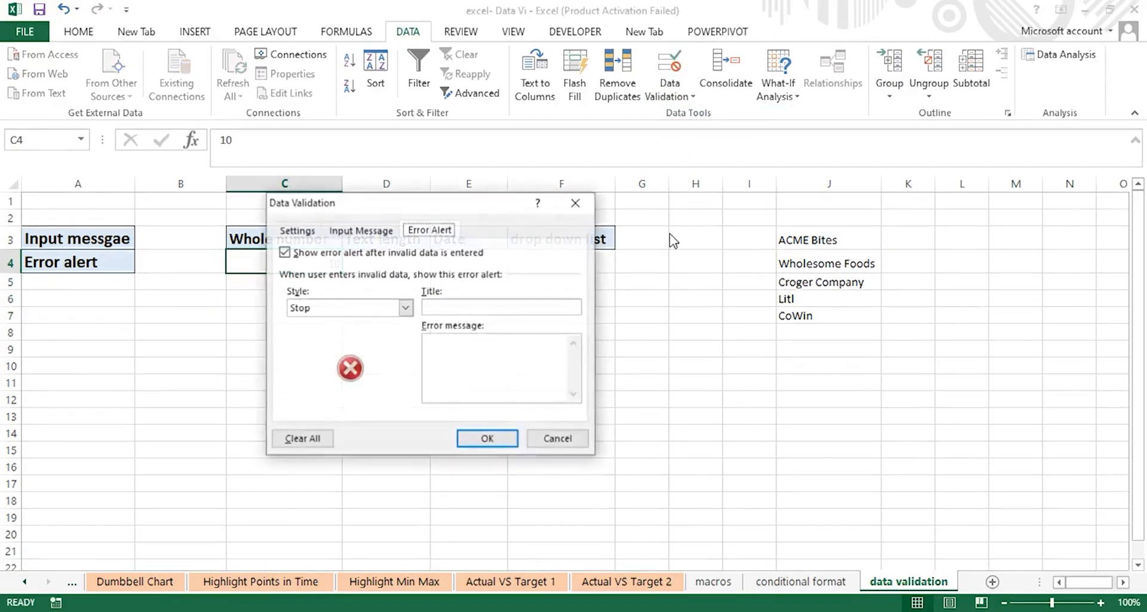
pyautogui.click(446, 305)
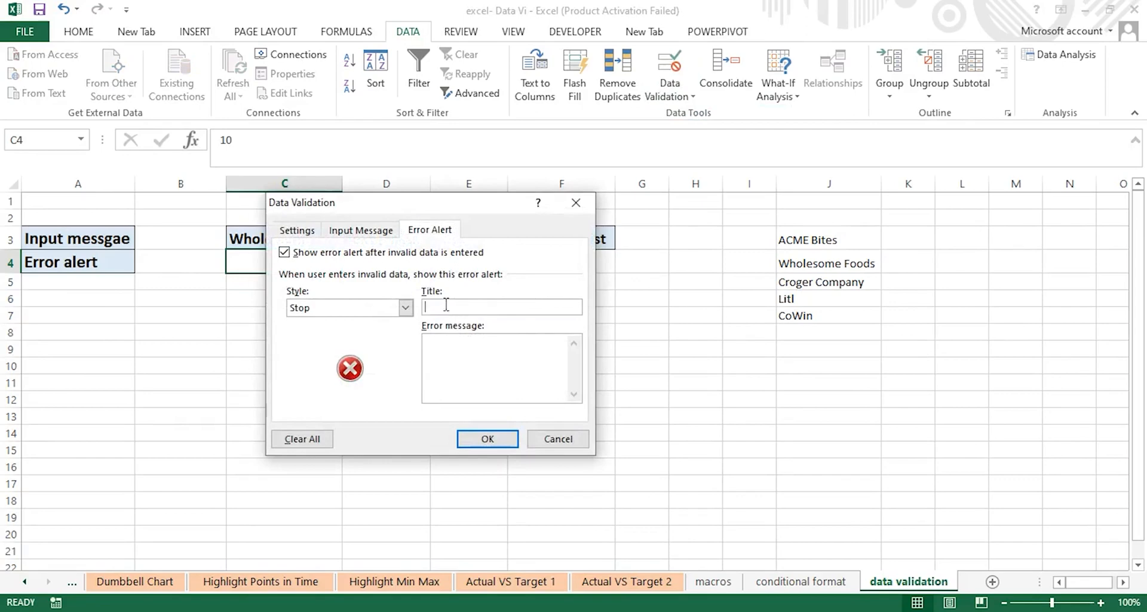
pyautogui.write('enter vl')
pyautogui.write('lid number')
pyautogui.click(432, 355)
pyautogui.write('range between 10 to 100')
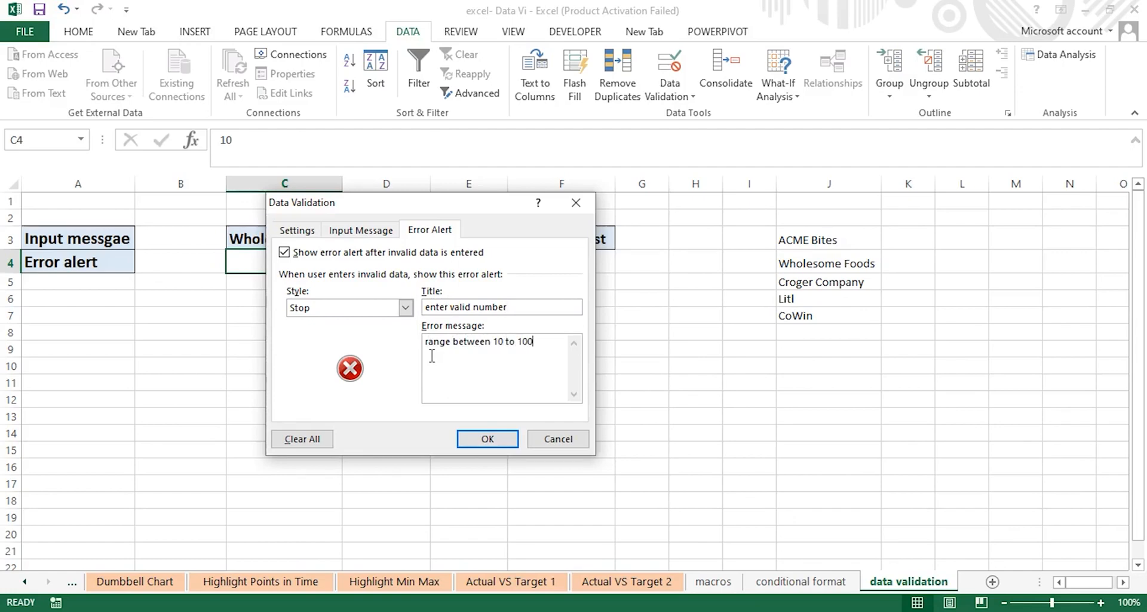
pyautogui.click(507, 442)
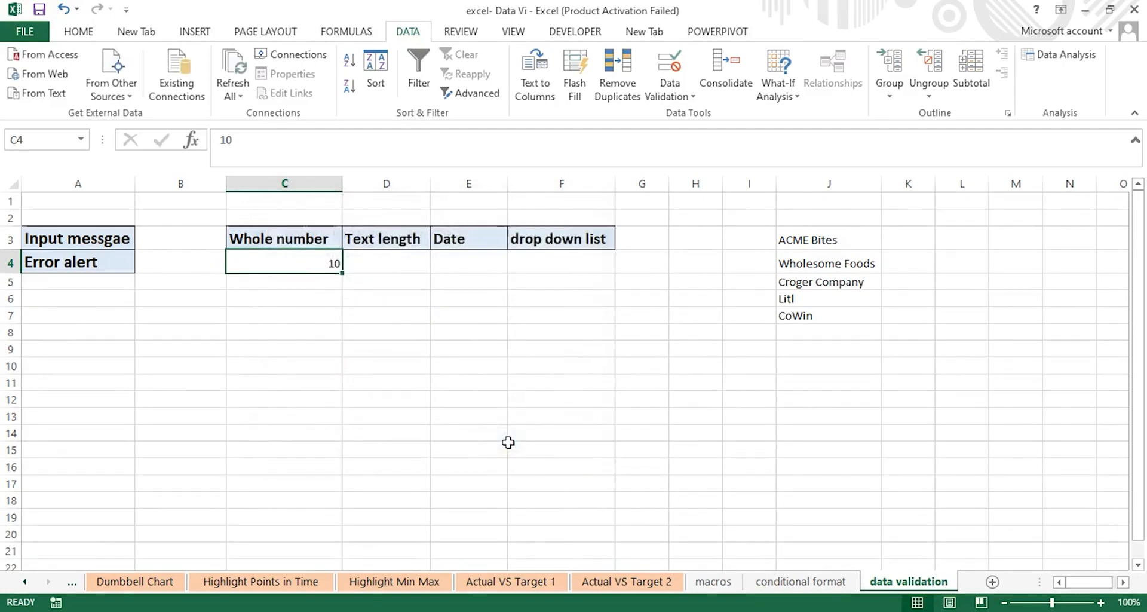
# Test the custom error alert by trying to enter 120 in cell C4, and discard the entry.
pyautogui.doubleClick(292, 263)
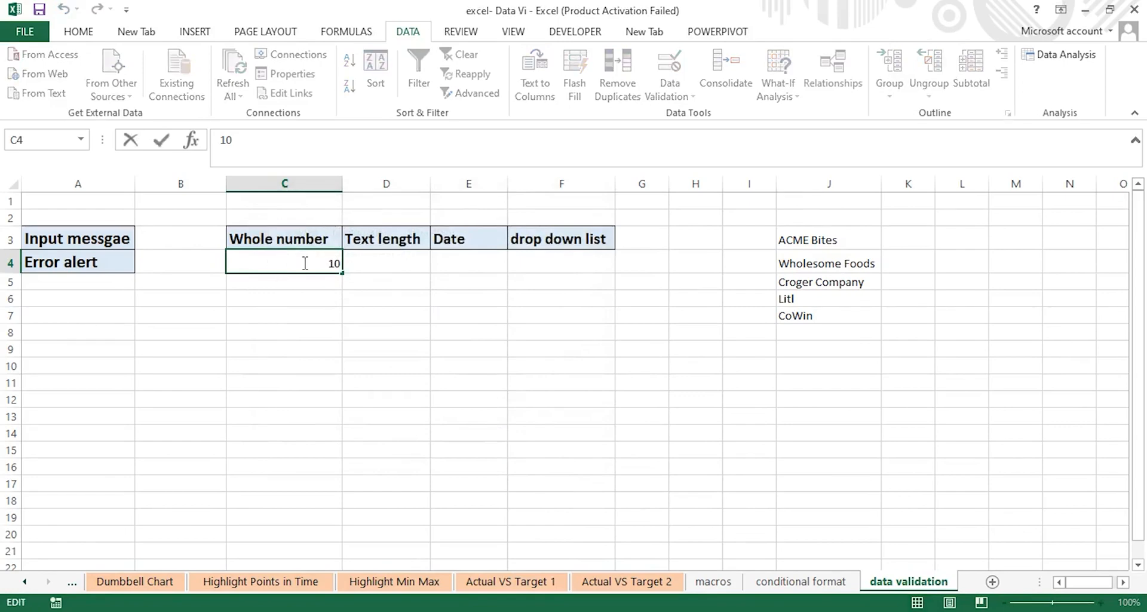
pyautogui.press('BackSpace')
pyautogui.write('20')
pyautogui.press('Return')
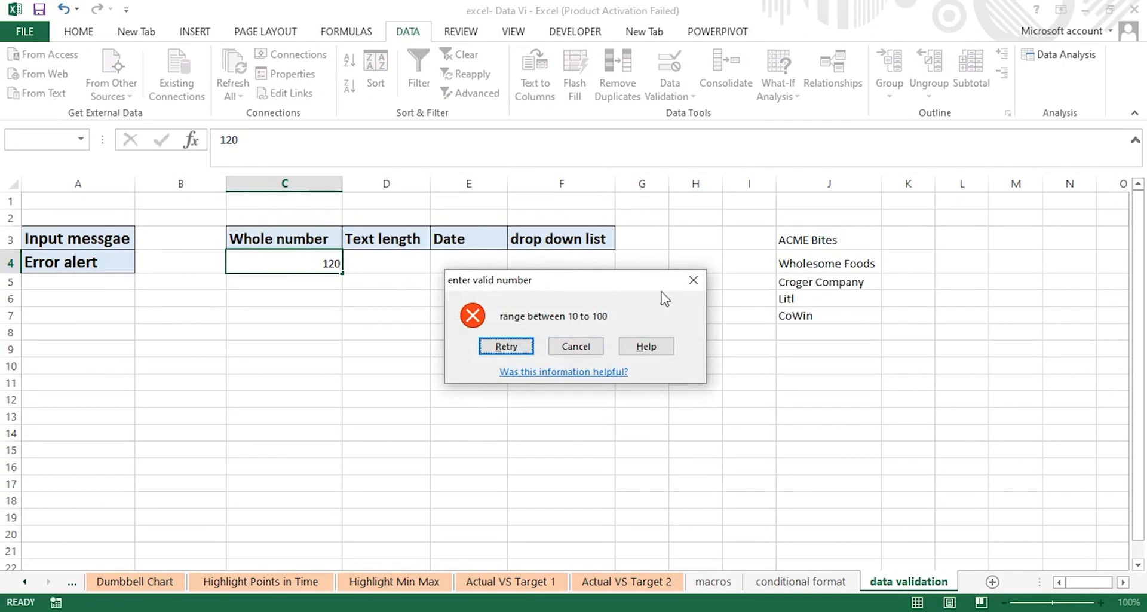
pyautogui.click(693, 281)
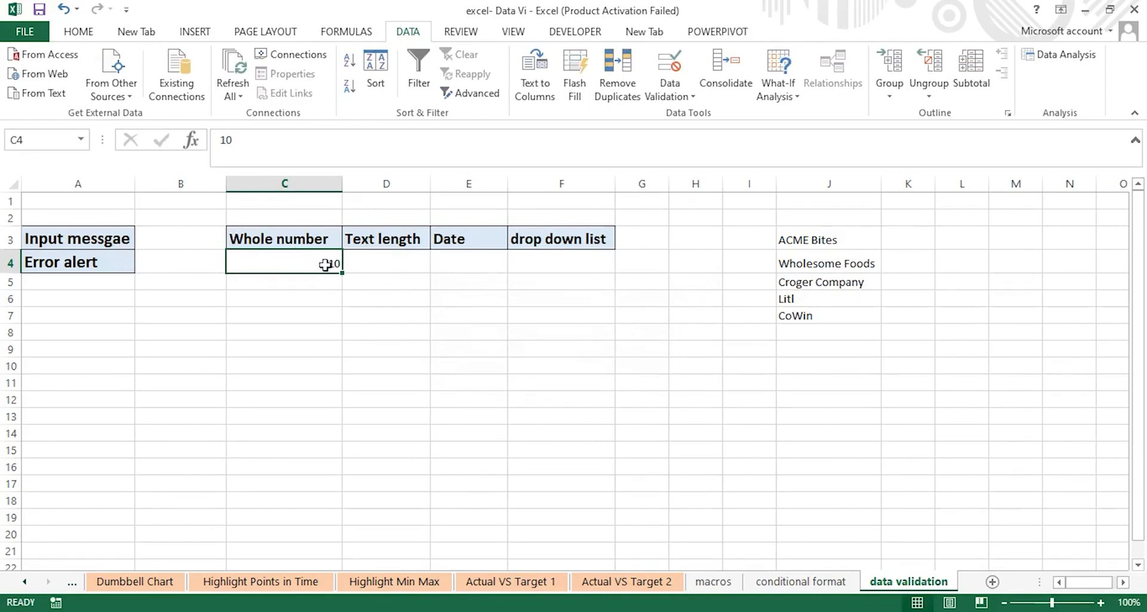
pyautogui.click(181, 240)
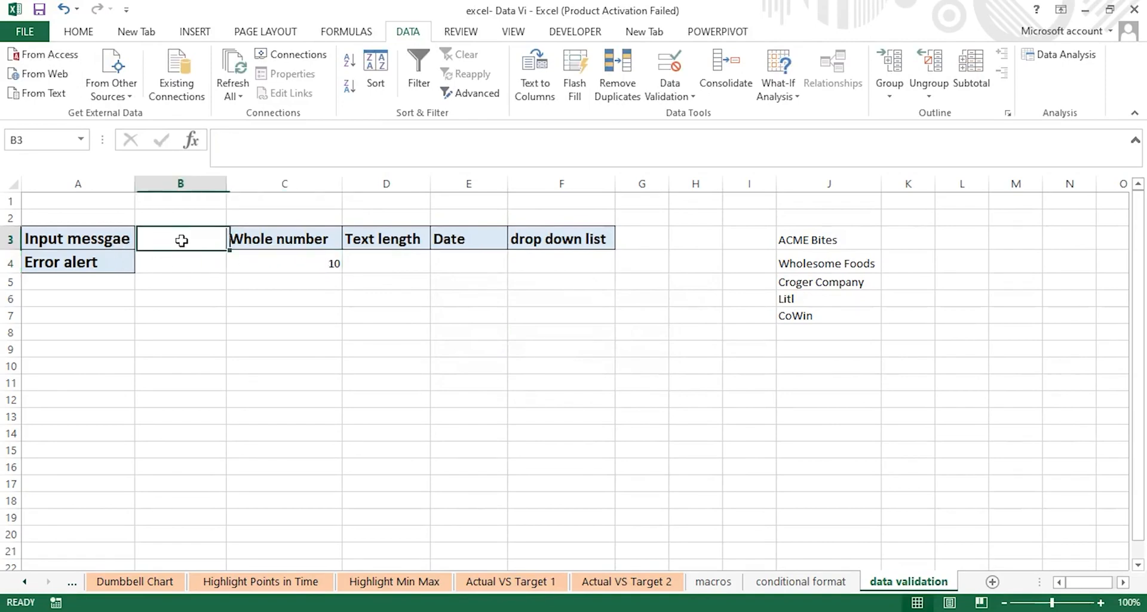
pyautogui.click(663, 94)
pyautogui.click(348, 266)
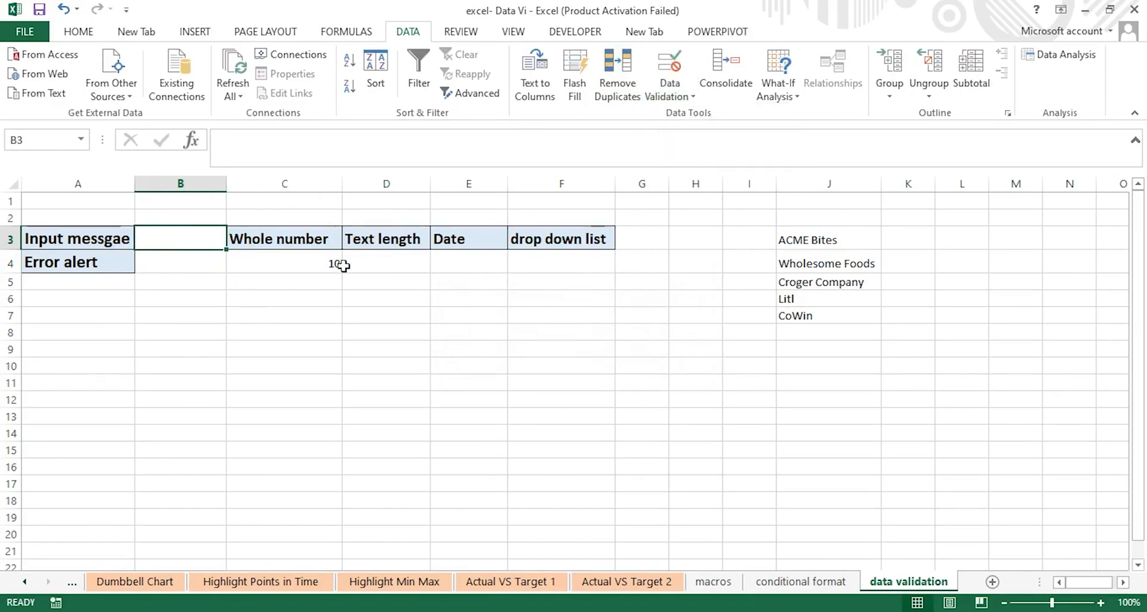
# Add an input message to cell C4's validation, titled "valid number" with the text "between 10 to 100", and deselect the cell.
pyautogui.click(314, 264)
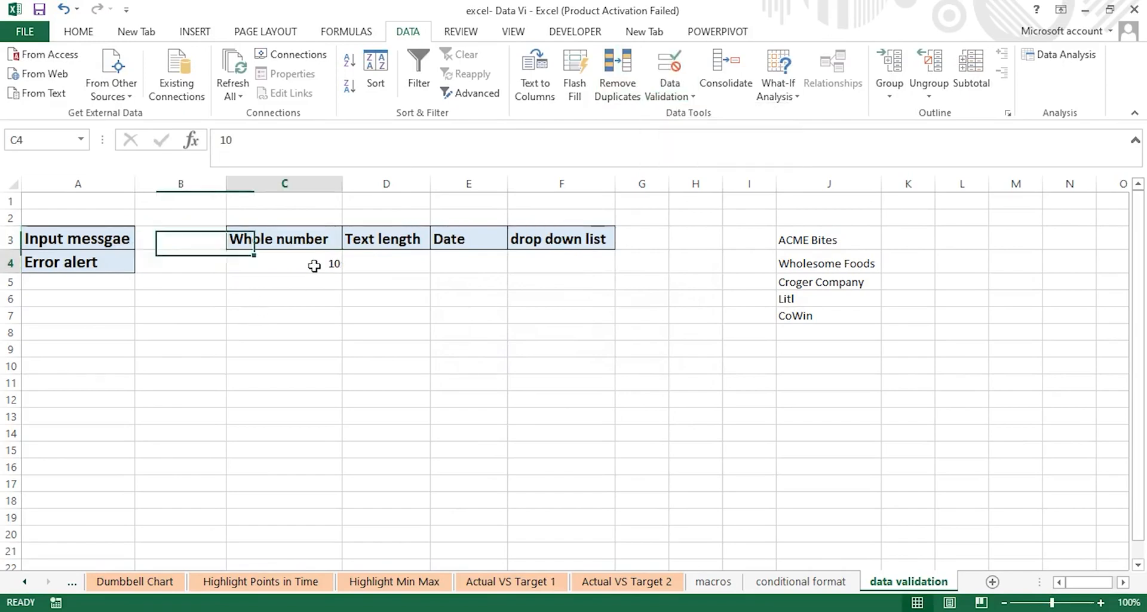
pyautogui.click(686, 103)
pyautogui.click(687, 116)
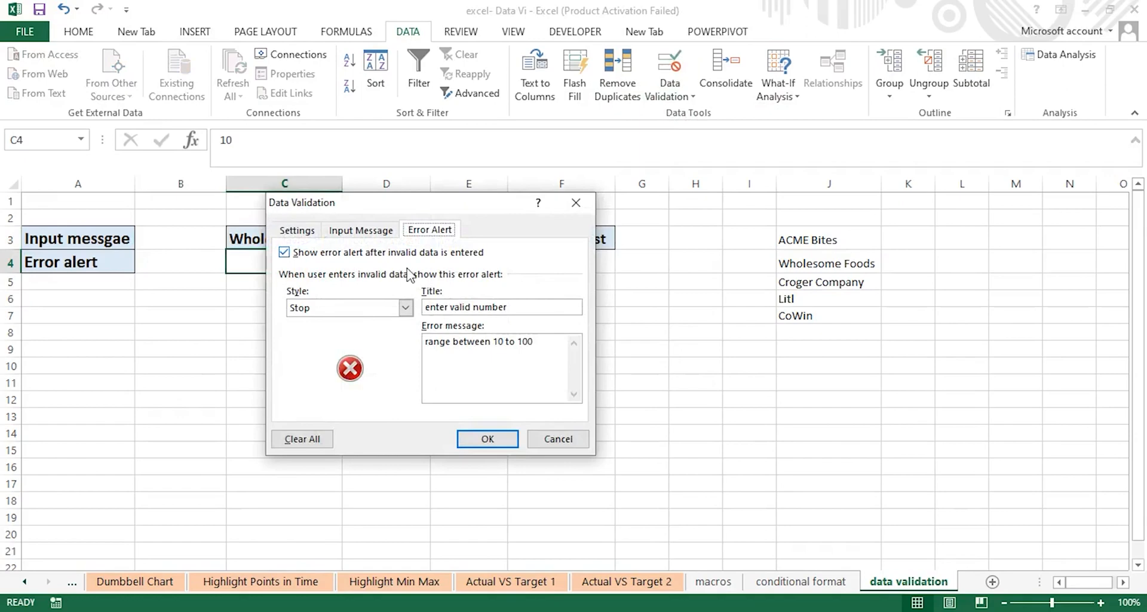
pyautogui.click(373, 231)
pyautogui.click(320, 307)
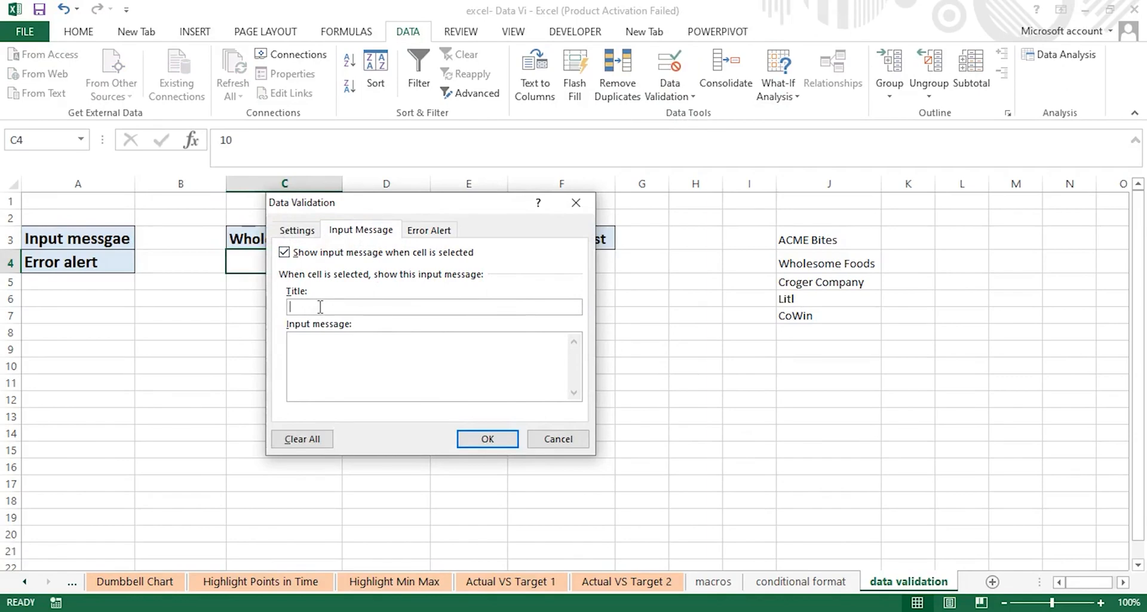
pyautogui.write('alid number')
pyautogui.click(325, 342)
pyautogui.write('between 10')
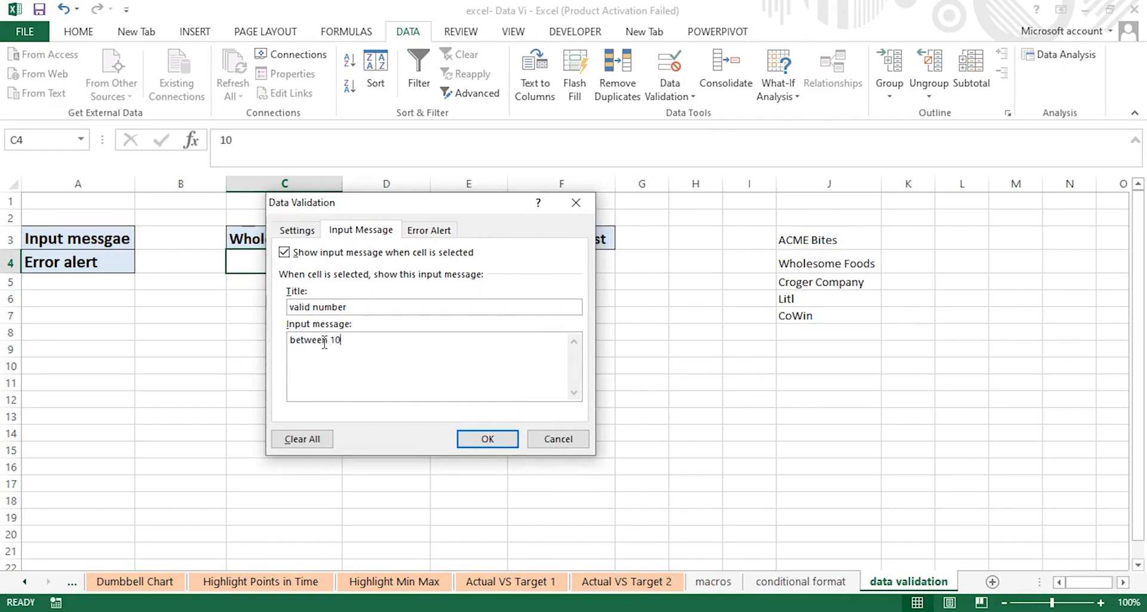
pyautogui.write(' to 100')
pyautogui.click(487, 438)
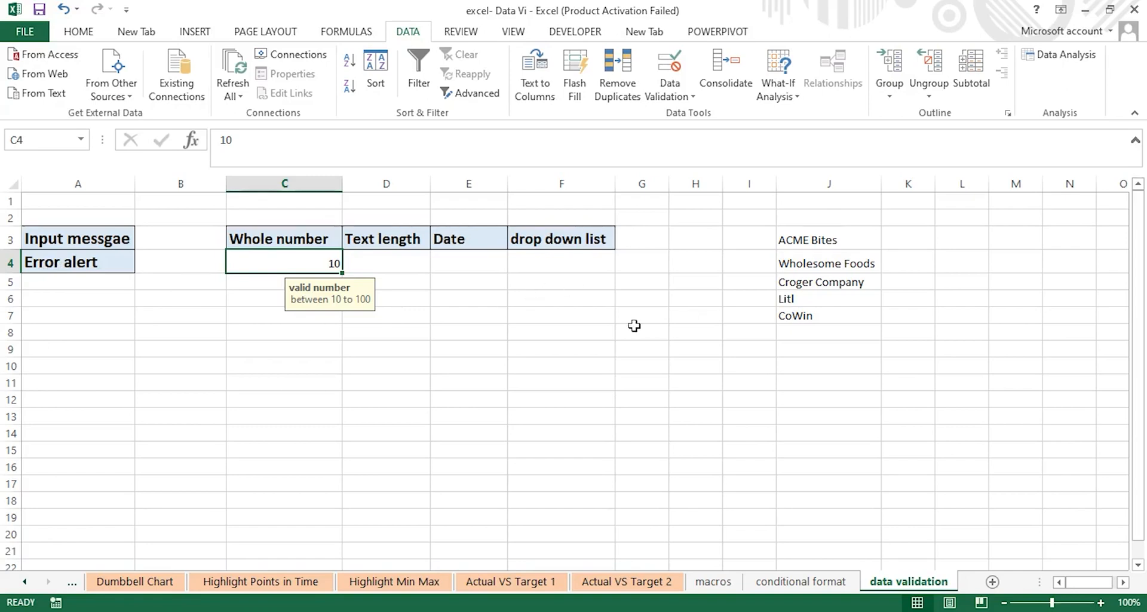
pyautogui.click(688, 401)
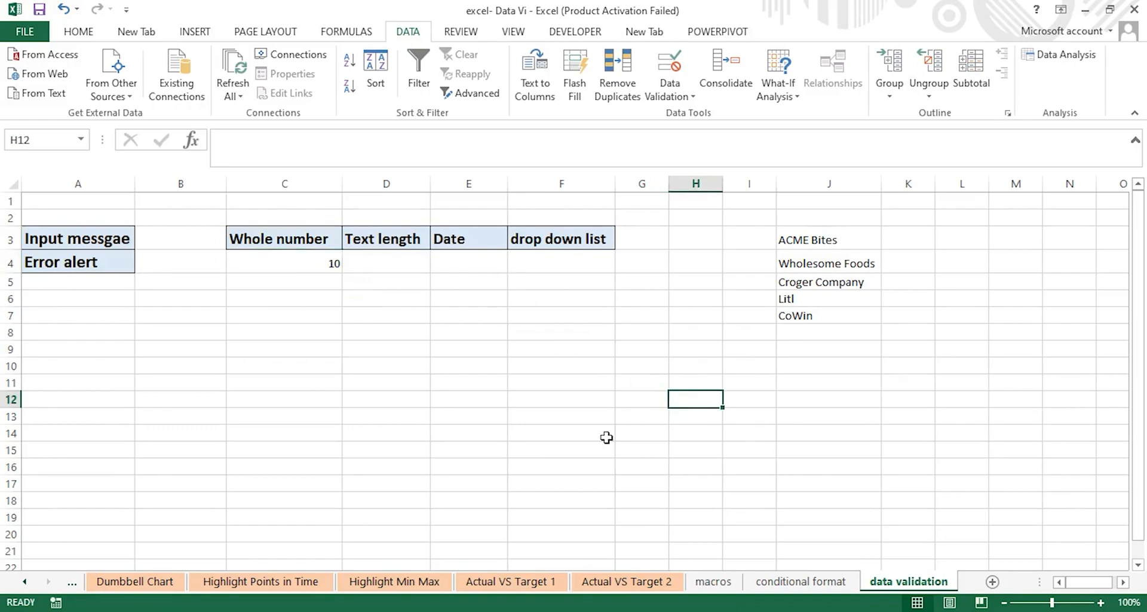